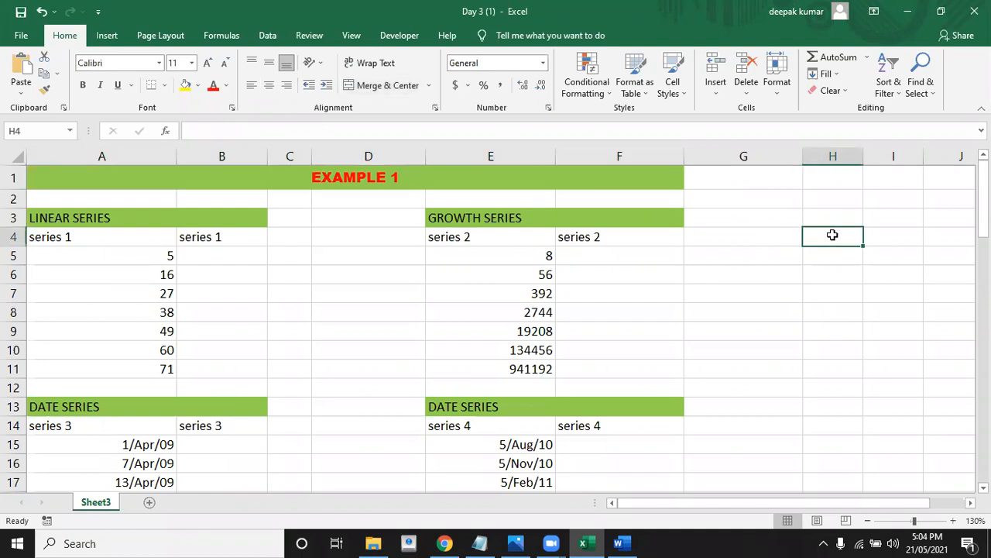
Step: List the topics FILL SERIES, CUSTOME NUMBER FORMAT and FLASH FILL in cells H4 to H6
type("FILL SERIES")
key("Return")
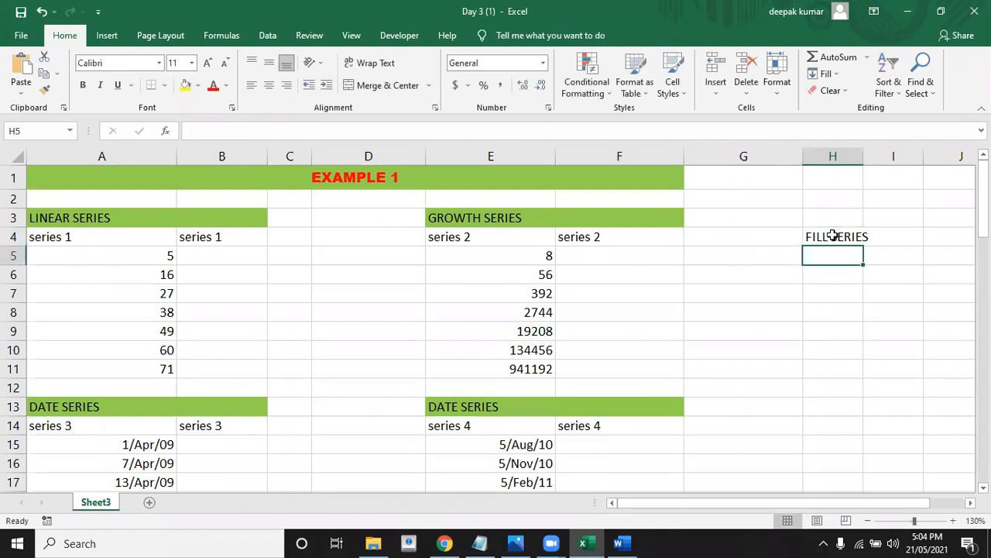
type("CUSTOME NU")
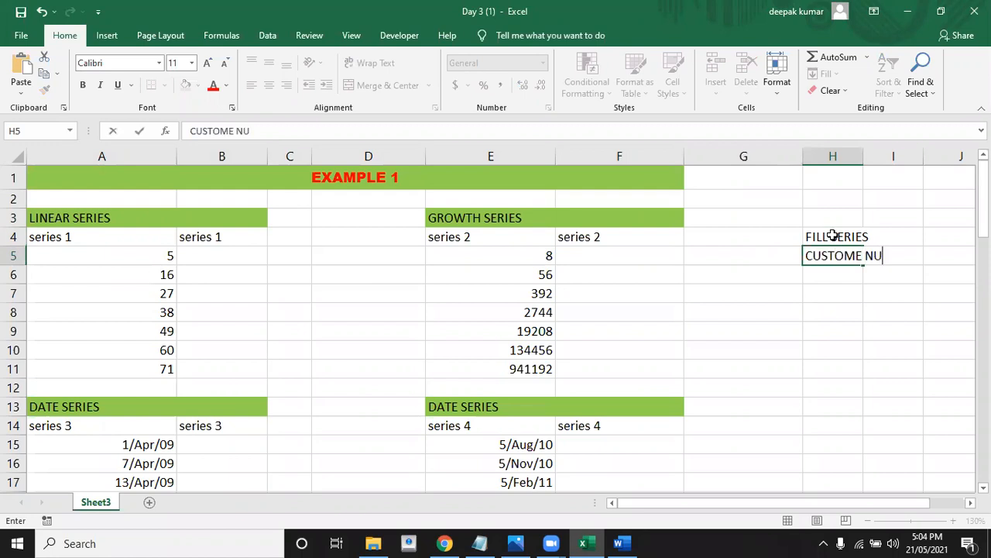
type("MBER FORMAT")
key("Return")
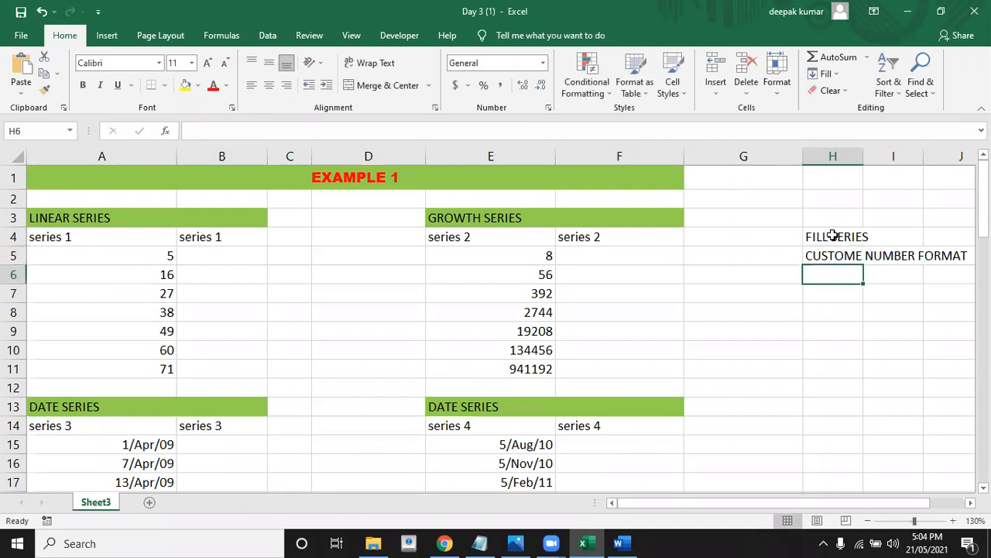
type("FA")
key("BackSpace")
type("L")
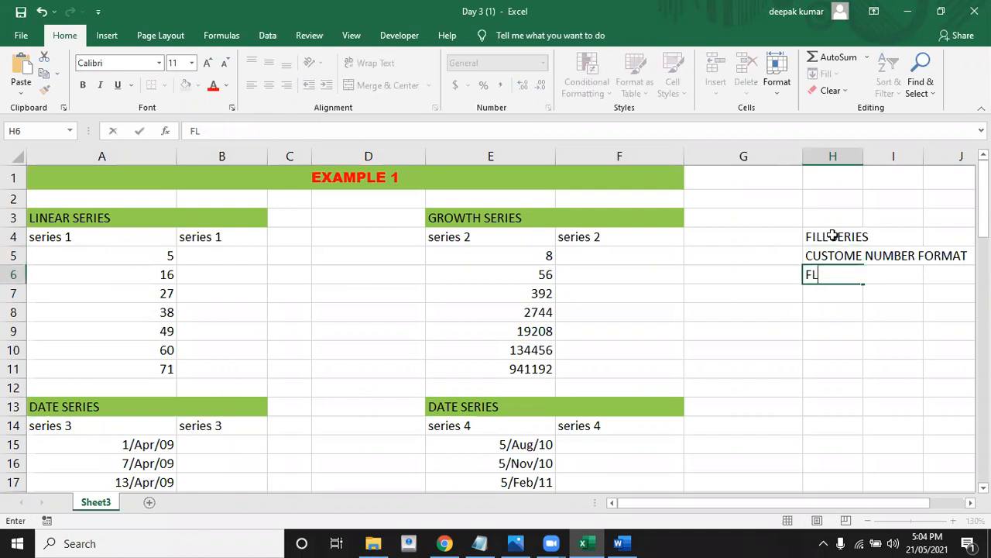
type("ASH FILL")
key("Return")
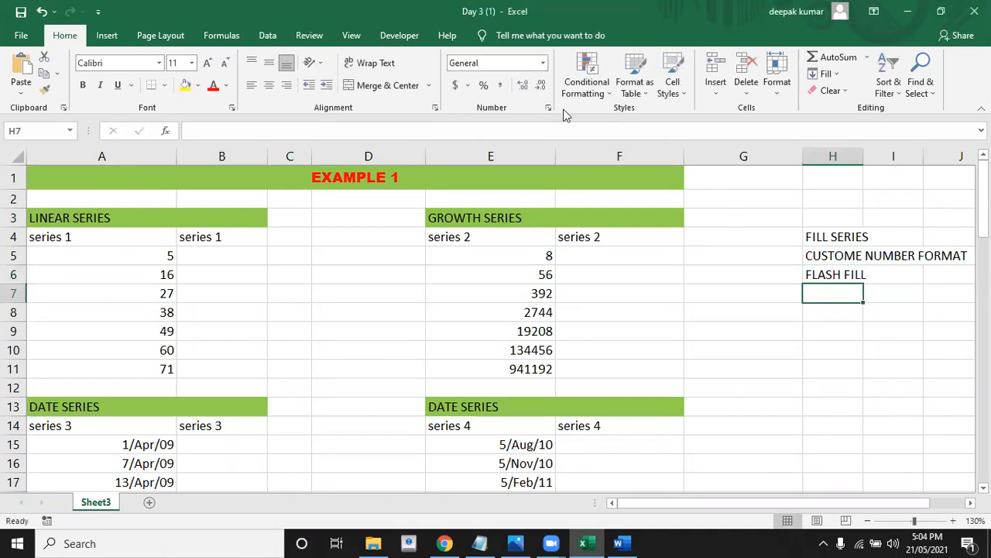
left_click(752, 273)
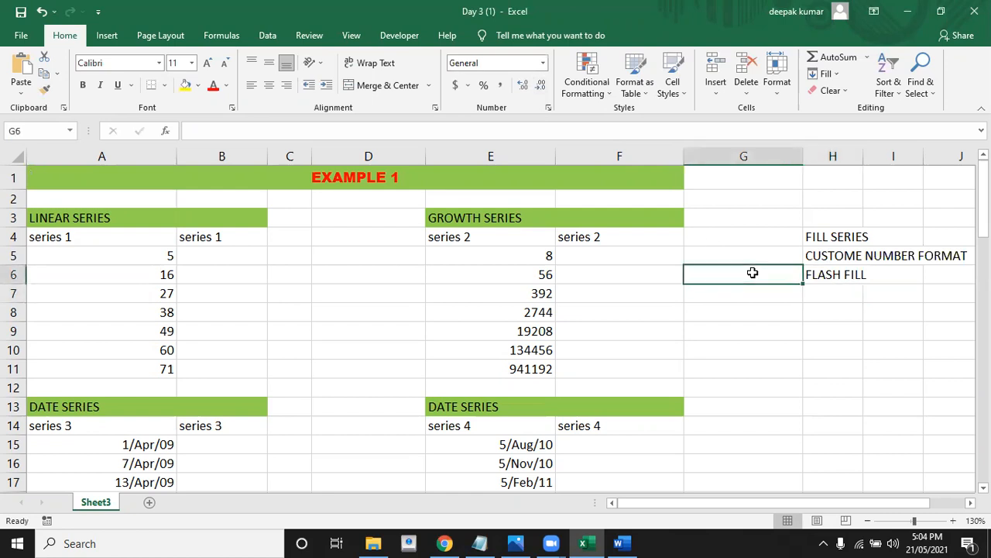
left_click(824, 282)
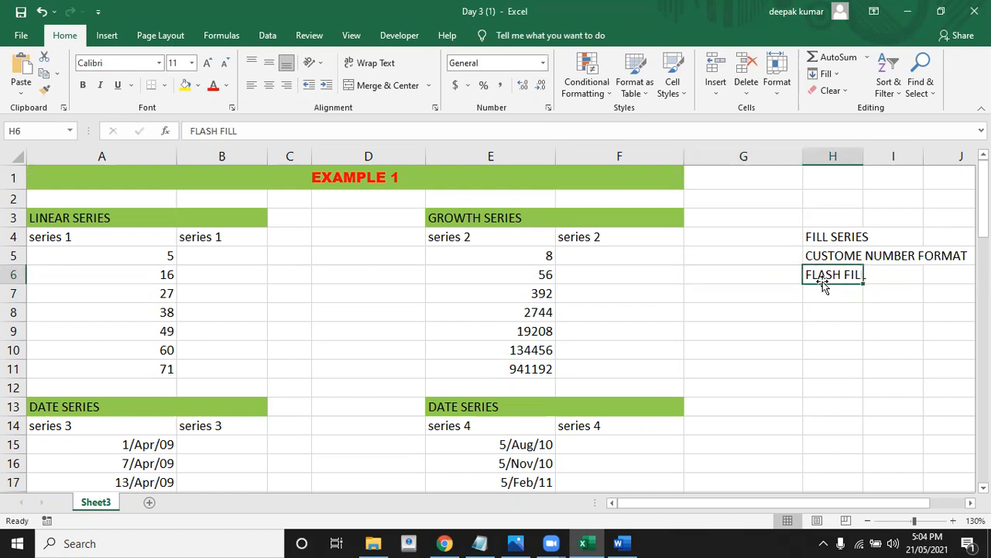
left_click(826, 233)
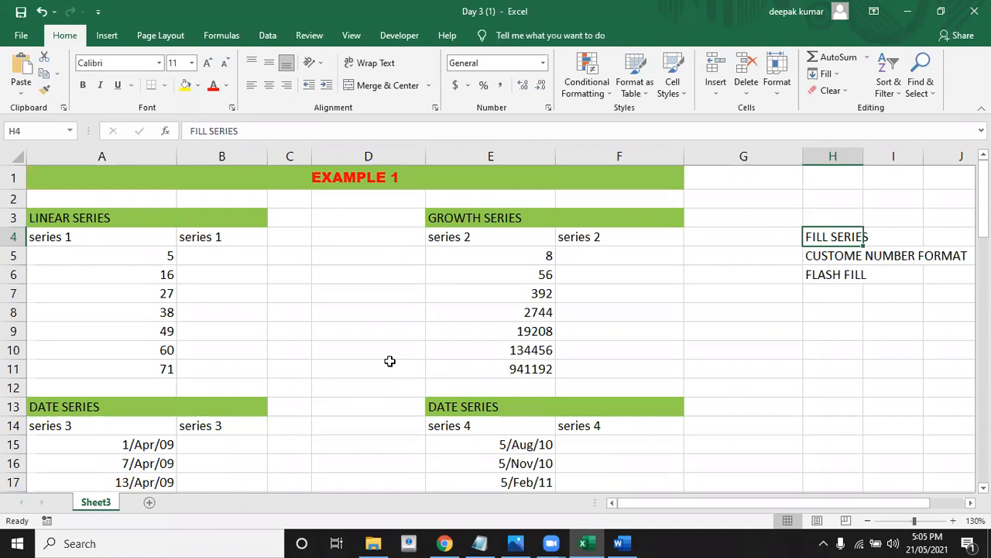
left_click(370, 341)
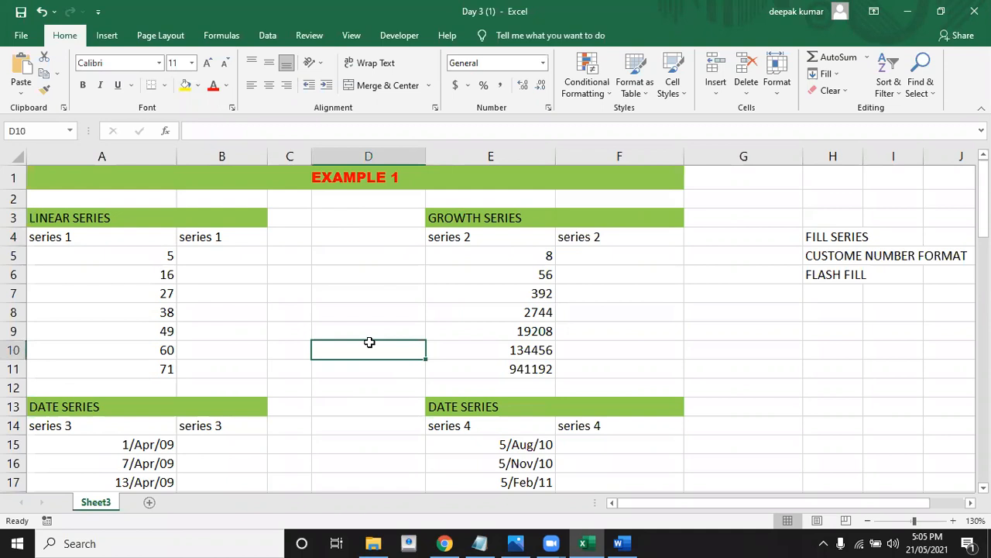
left_click(96, 216)
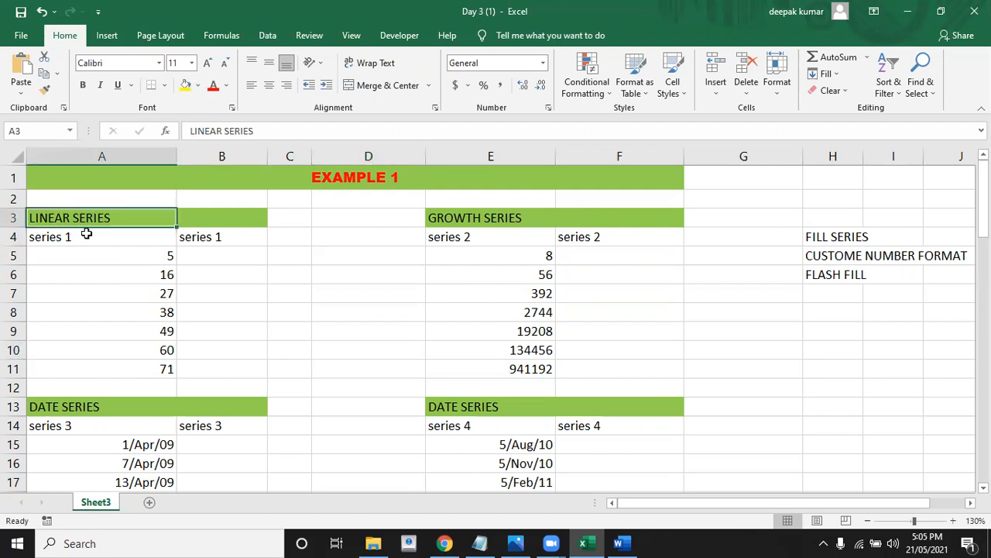
left_click(765, 313)
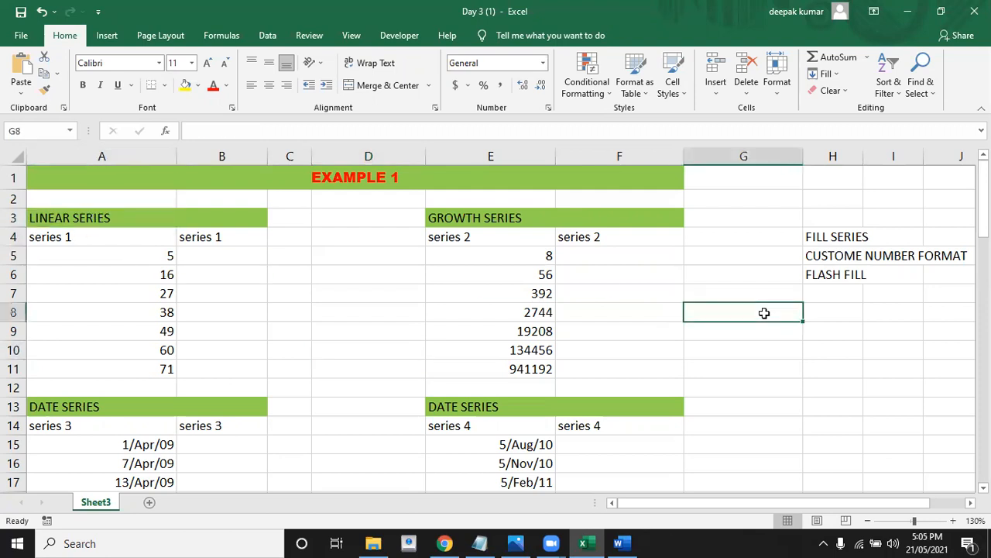
Step: Enter the sample sequence 1.3.5.7.9 in cell H8
left_click(816, 309)
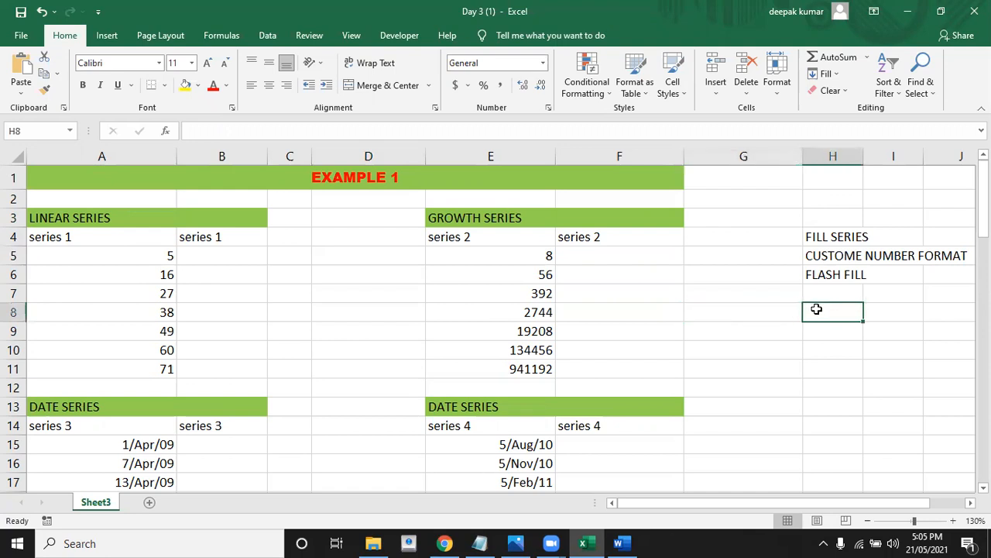
type("1.3.")
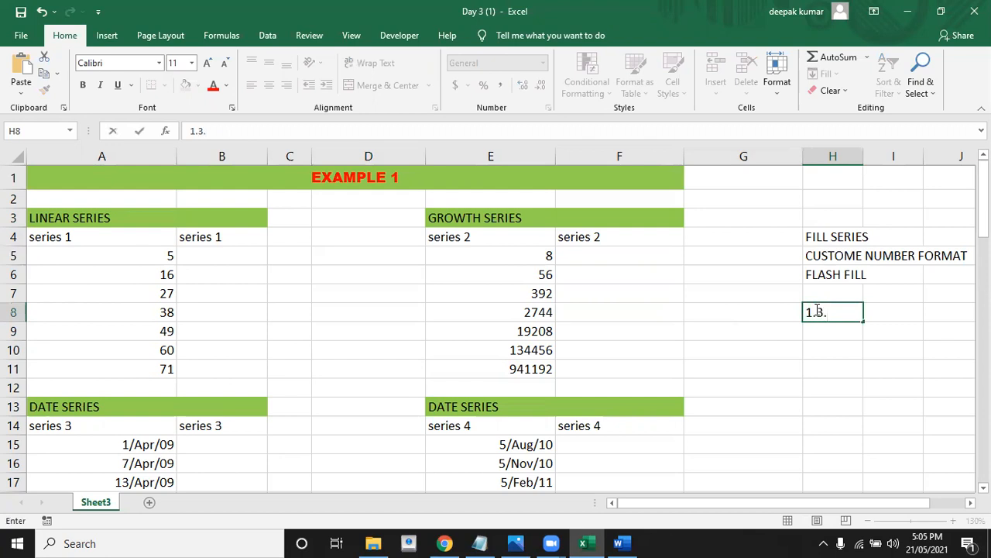
type("5.7.9")
left_click(320, 294)
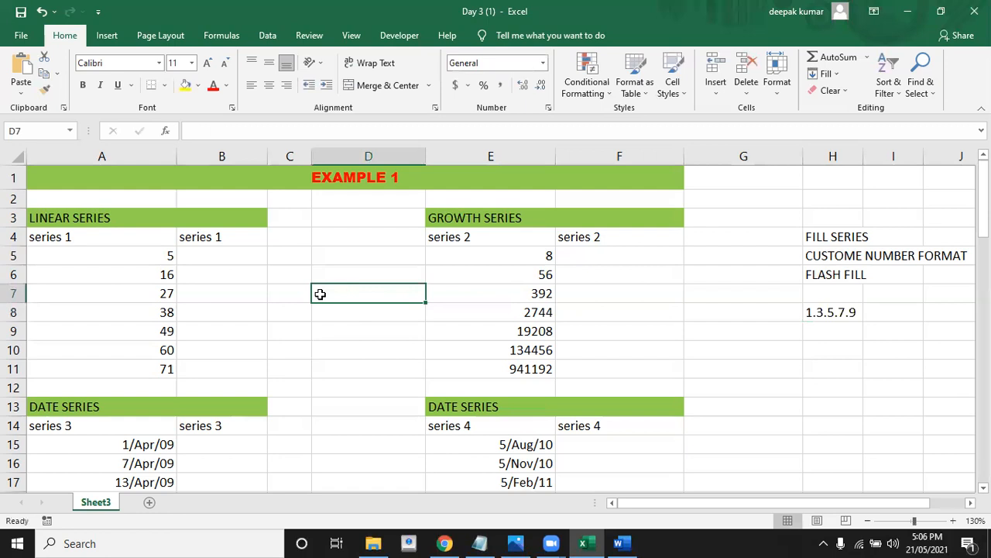
left_click(212, 255)
left_click_drag(159, 255, 147, 350)
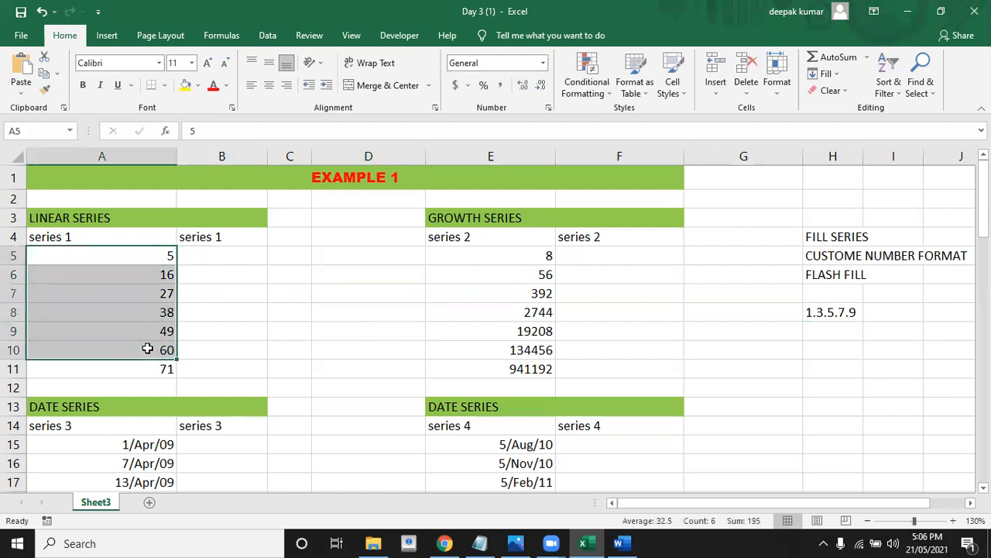
left_click(139, 274)
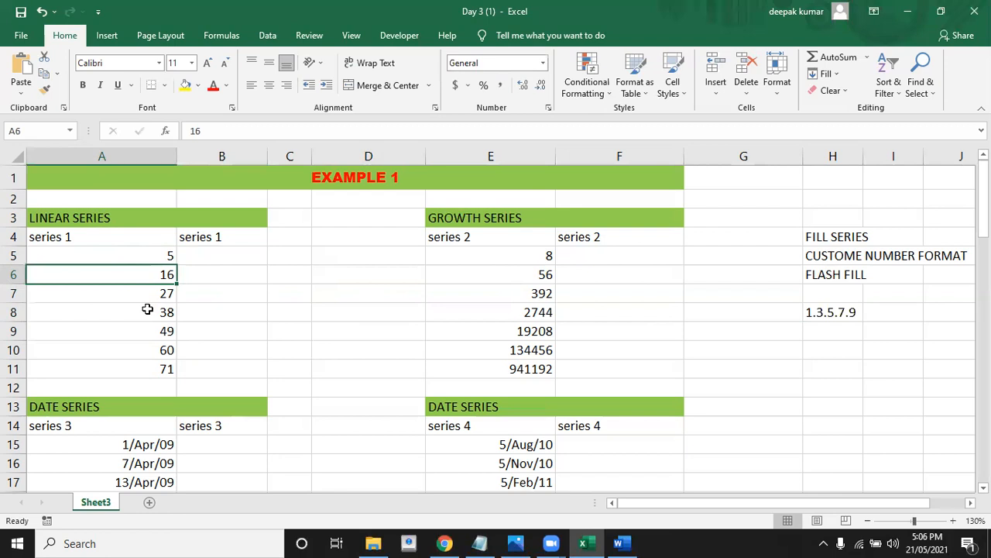
Step: Enter the starting value 5 in cell B5 of the empty series 1 column
left_click(227, 254)
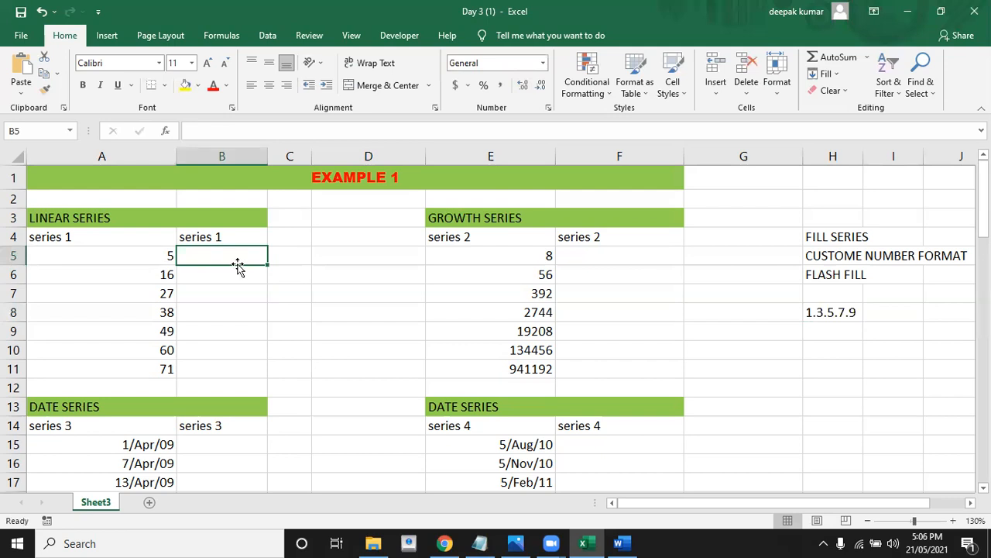
type("5")
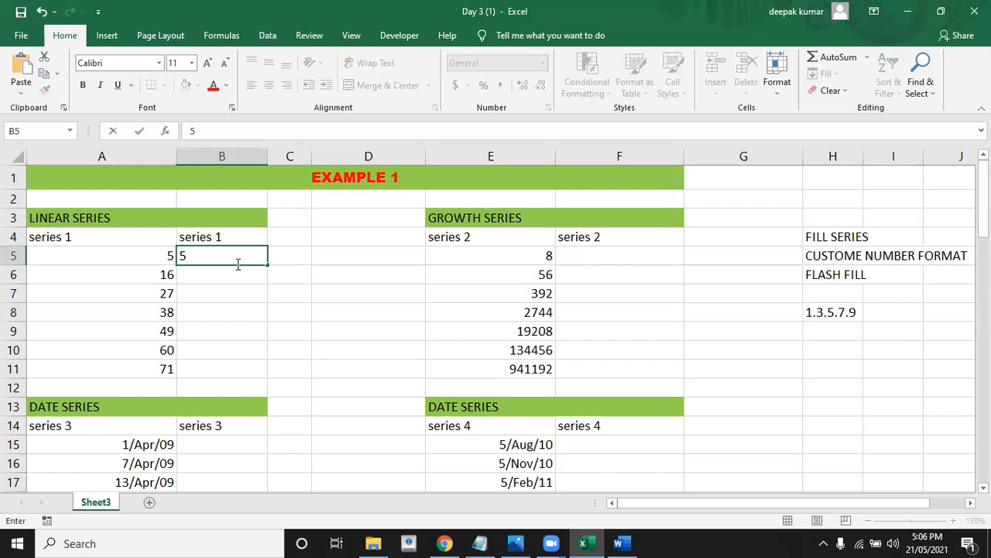
key("Return")
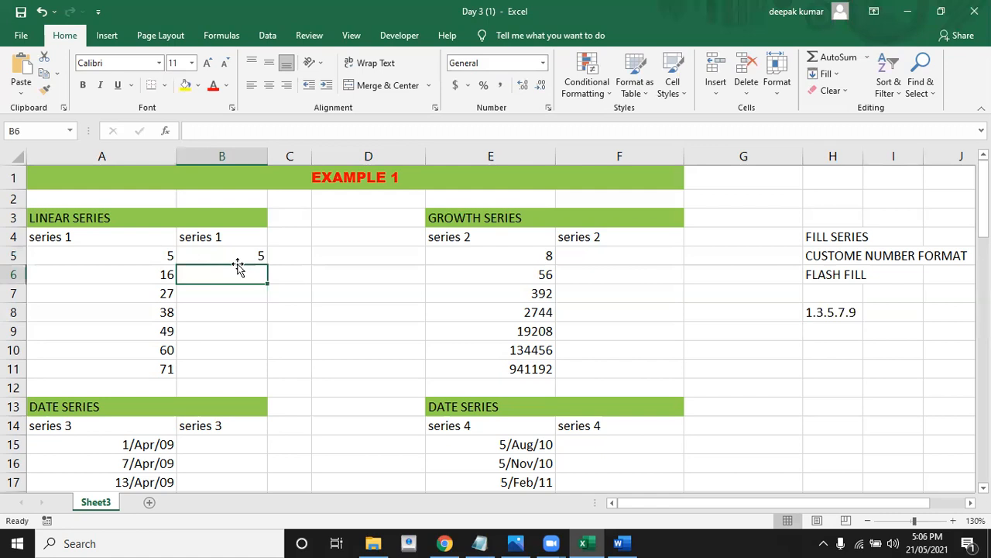
Step: Fill cells B5 to B11 with a linear series in columns, using a step value of 11
left_click(238, 264)
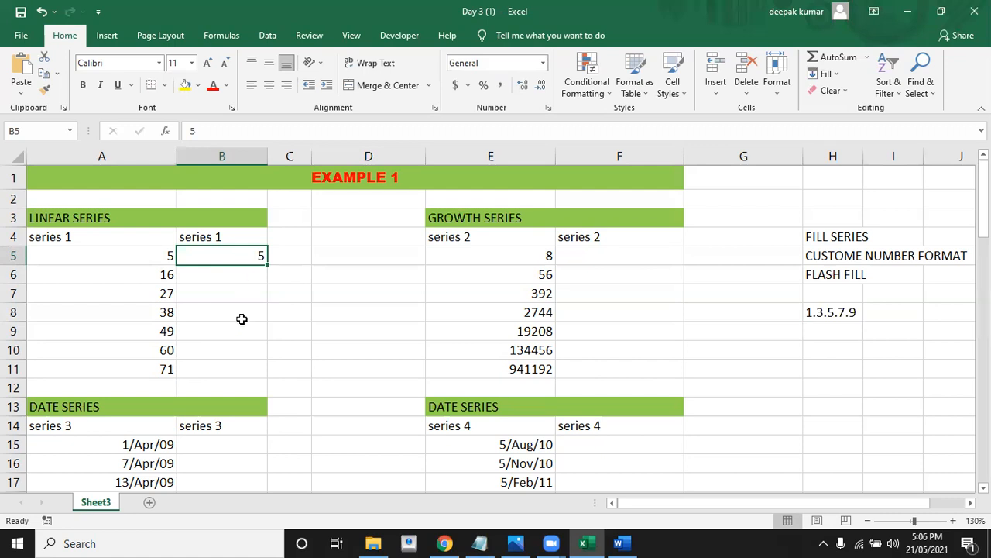
left_click_drag(228, 261, 224, 363)
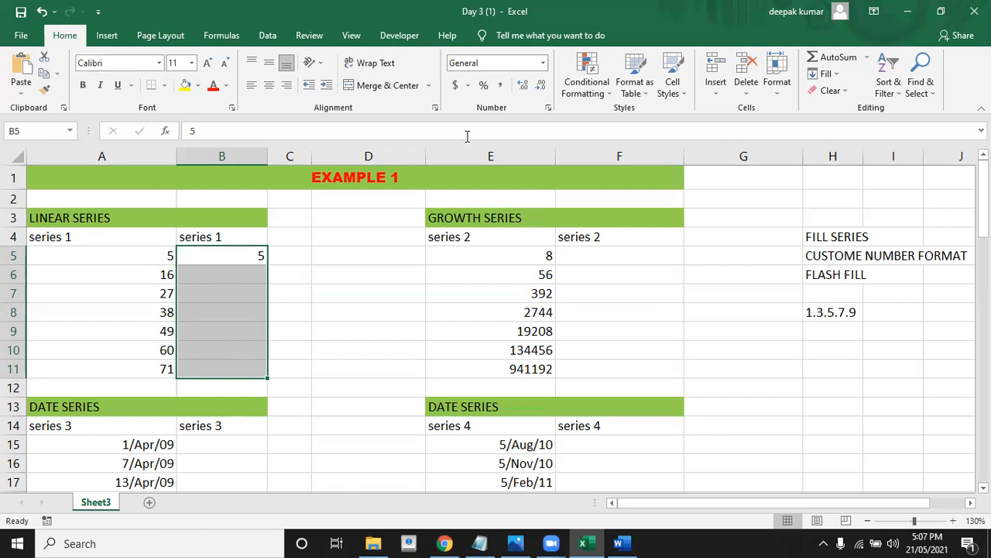
left_click(836, 75)
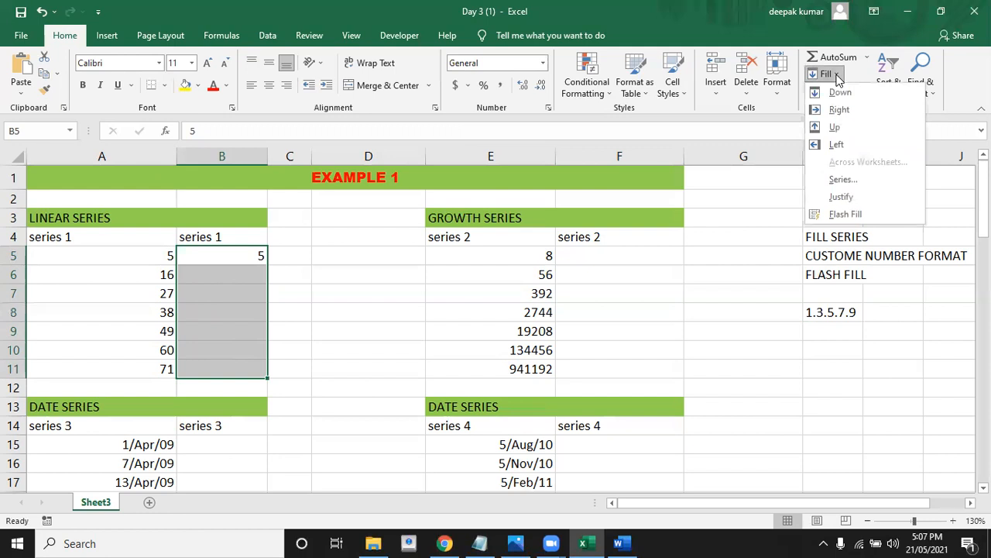
left_click(837, 181)
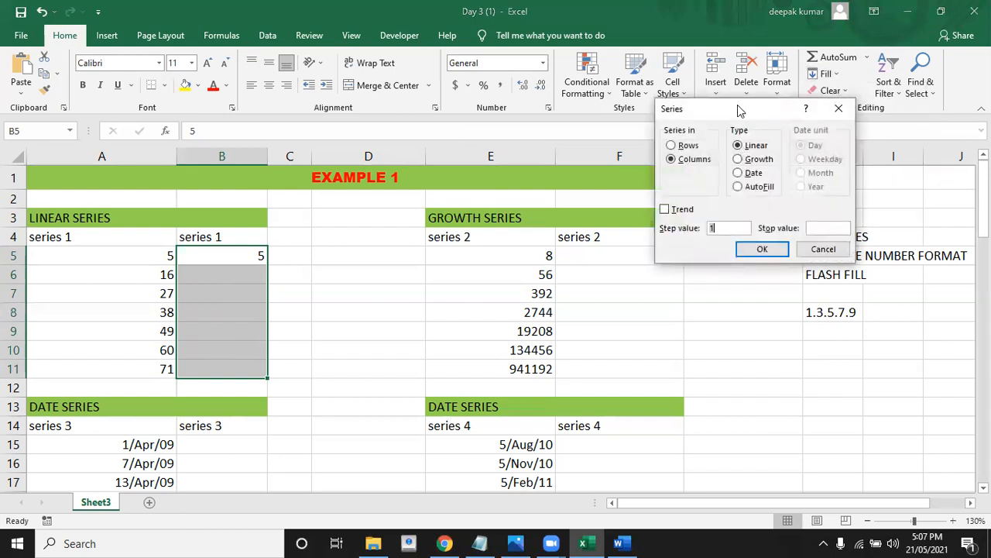
left_click_drag(740, 111, 650, 141)
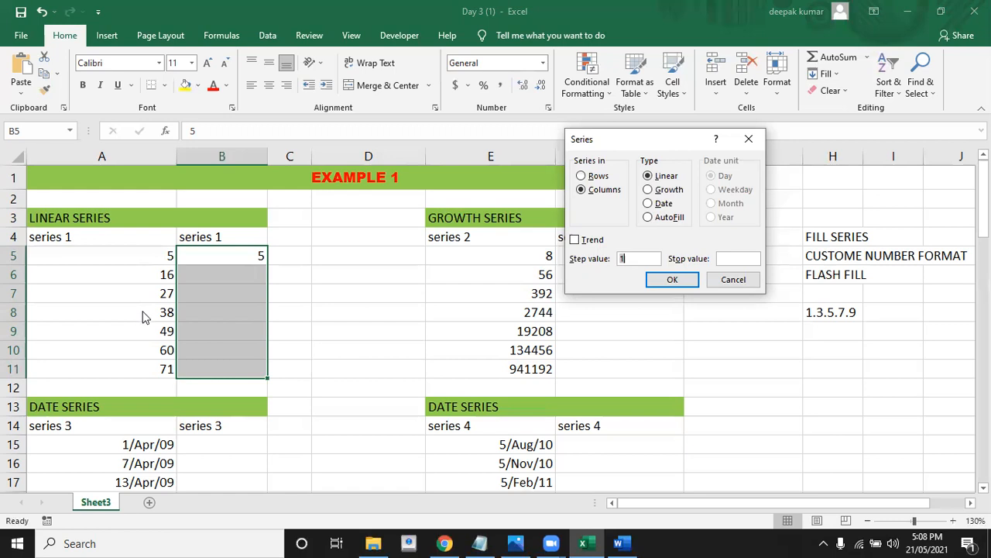
type("1")
left_click(671, 280)
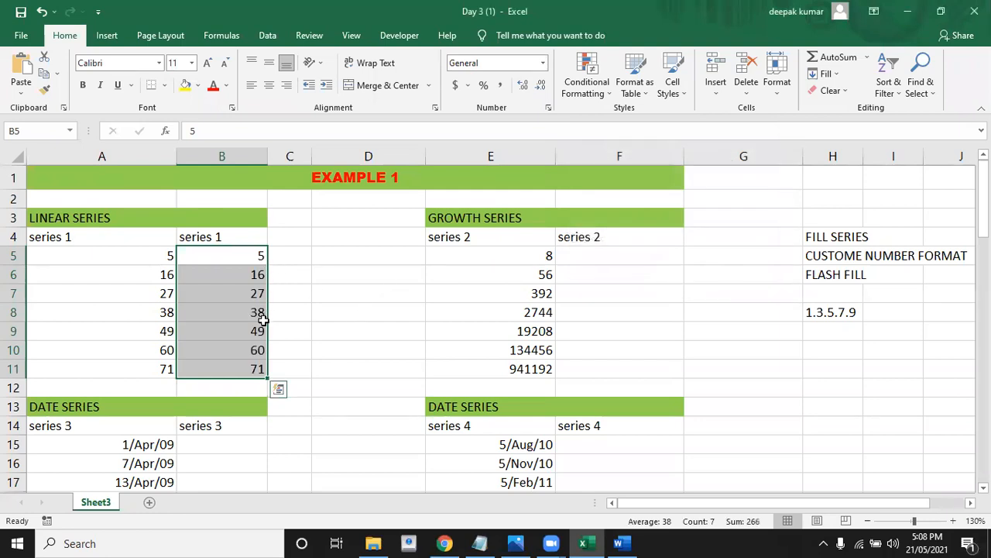
left_click(380, 307)
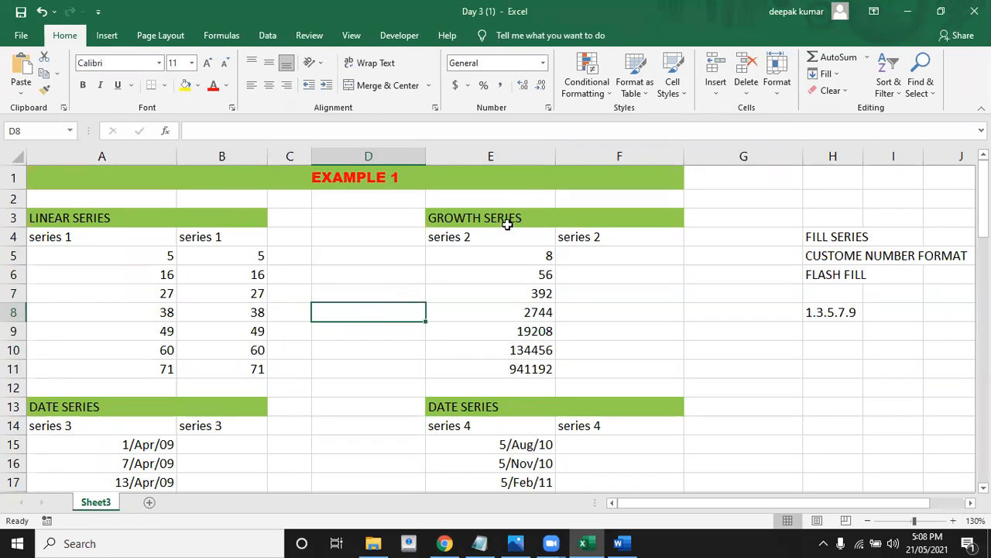
left_click(622, 251)
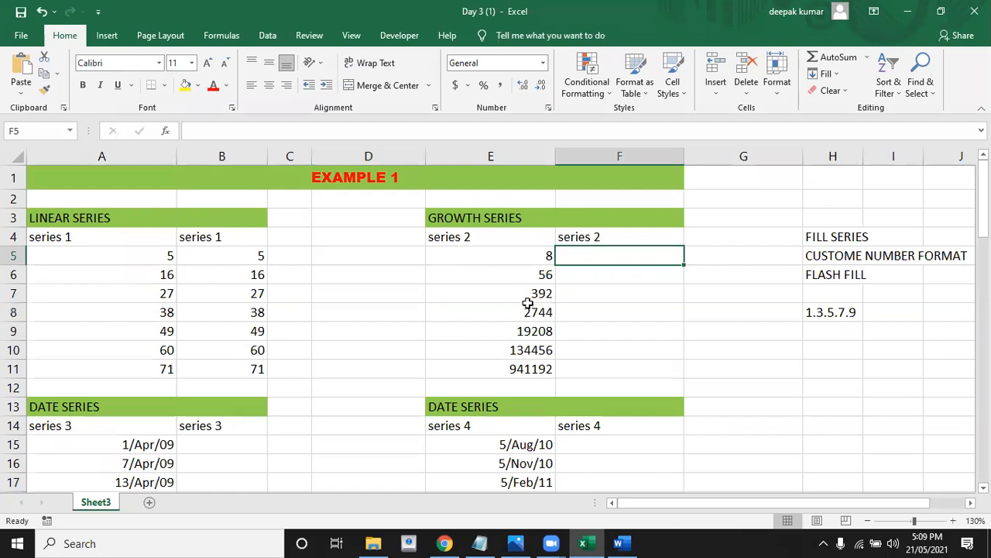
left_click(542, 255)
left_click(526, 273)
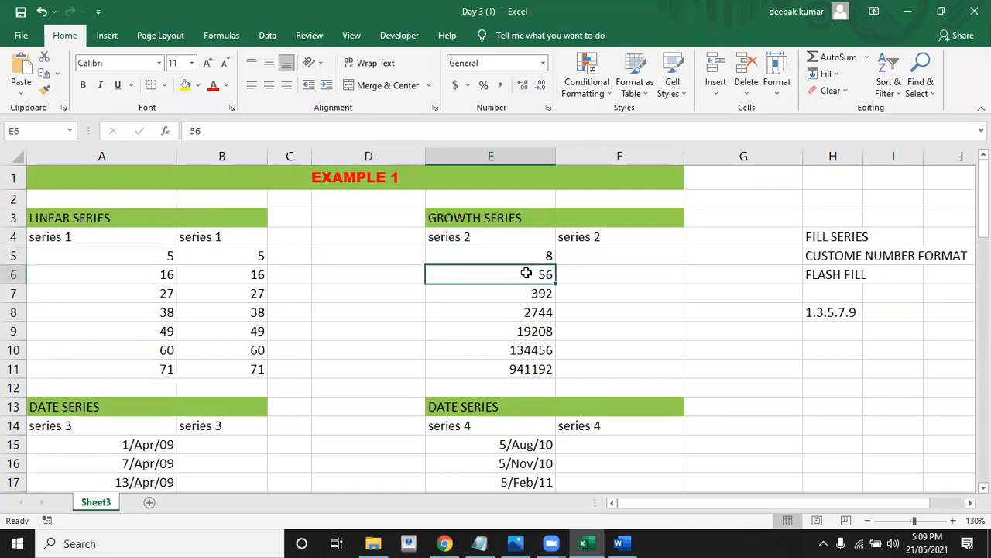
left_click(519, 293)
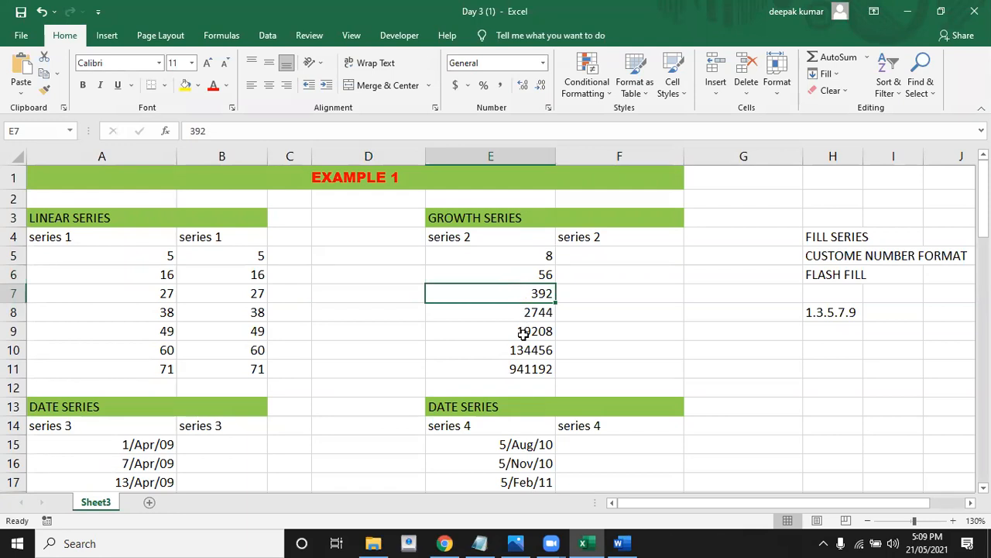
Step: Enter the starting value 8 in cell F5 of the empty series 2 column
left_click(630, 256)
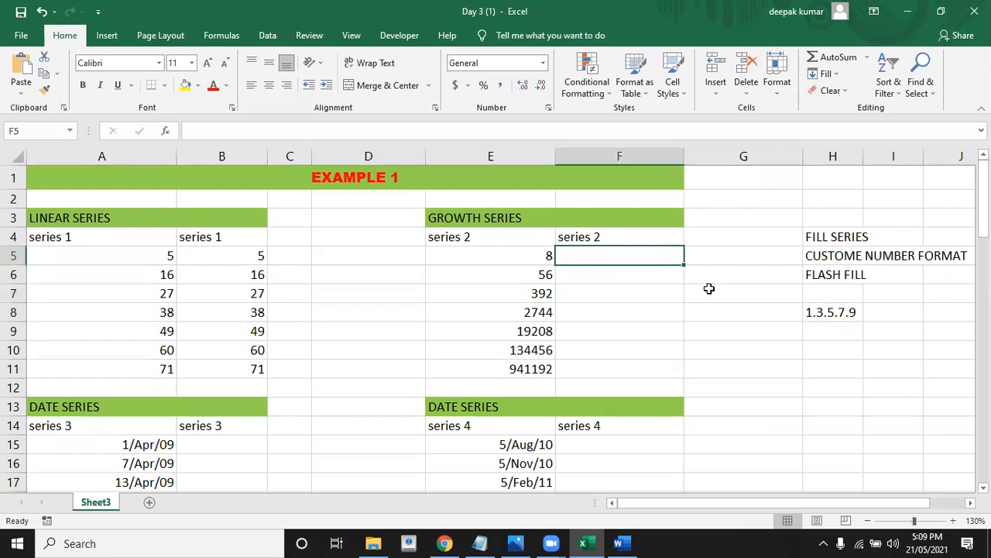
type("8")
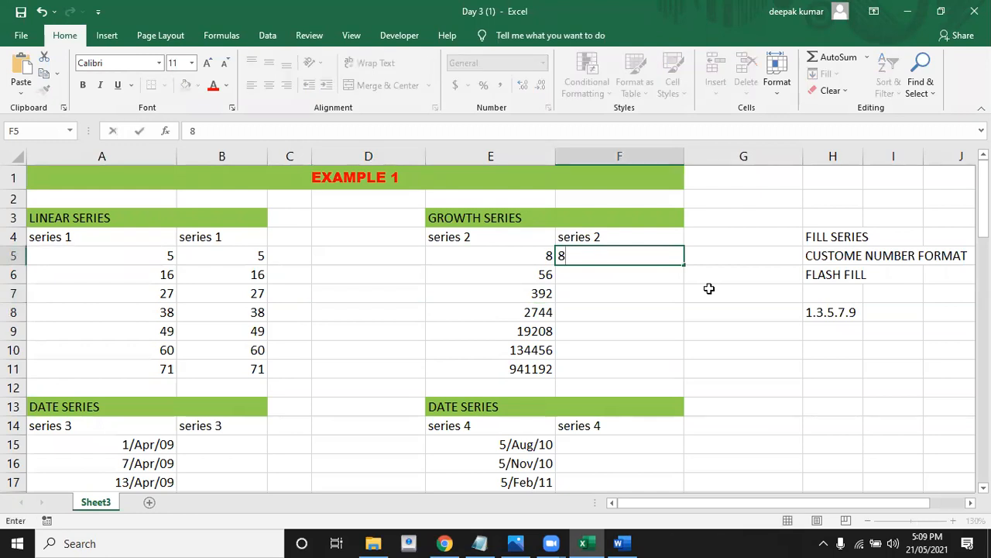
key("Return")
Step: Fill cells F5 to F11 with a growth series in columns, using a step value of 7
key("Up")
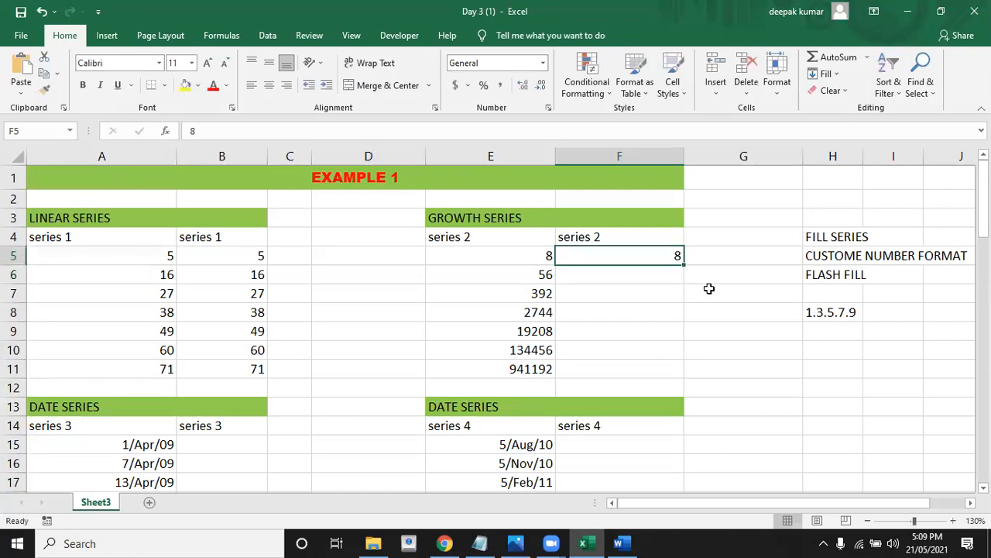
key("shift+Down")
key("shift+Down")
key("shift+Down")
key("shift+Down")
key("shift+Down")
key("shift+Down")
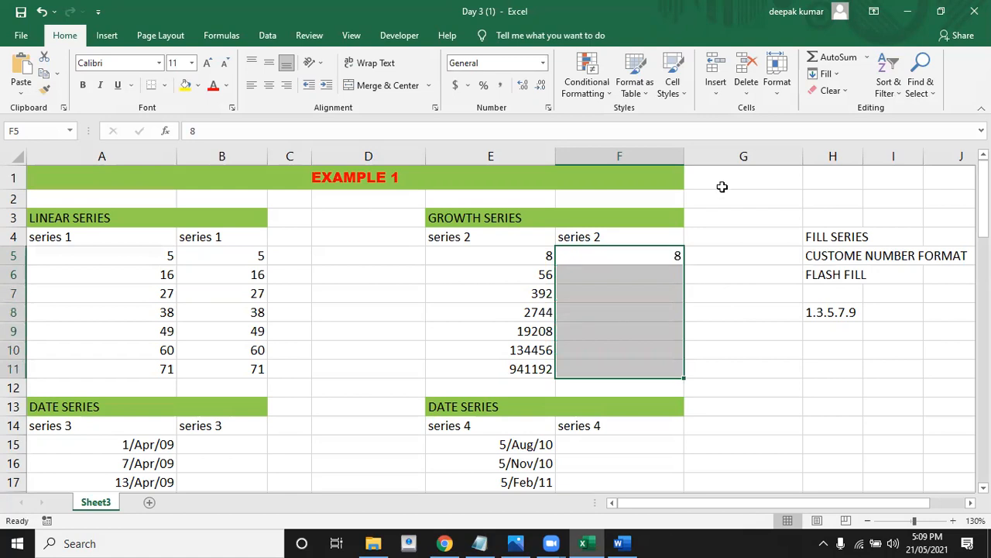
left_click(835, 75)
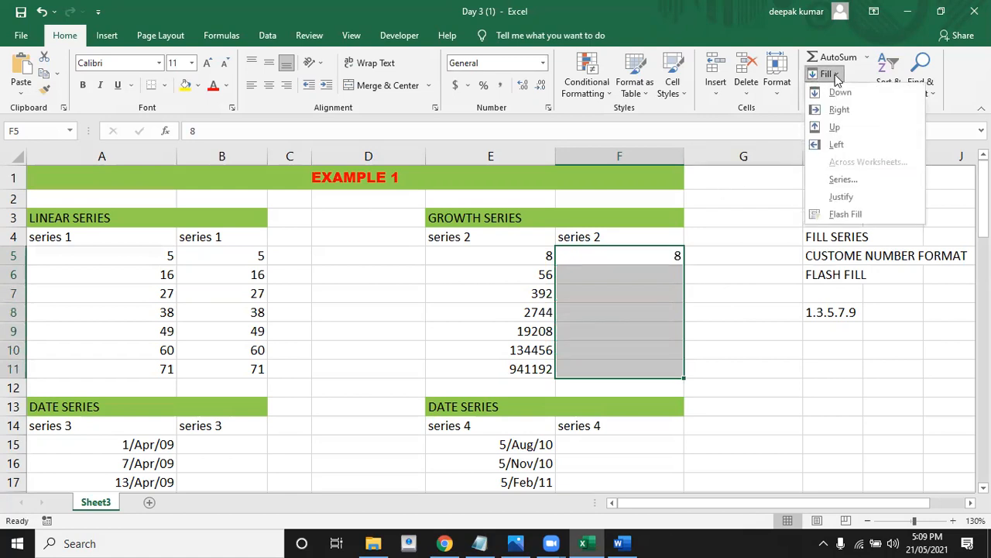
left_click(834, 181)
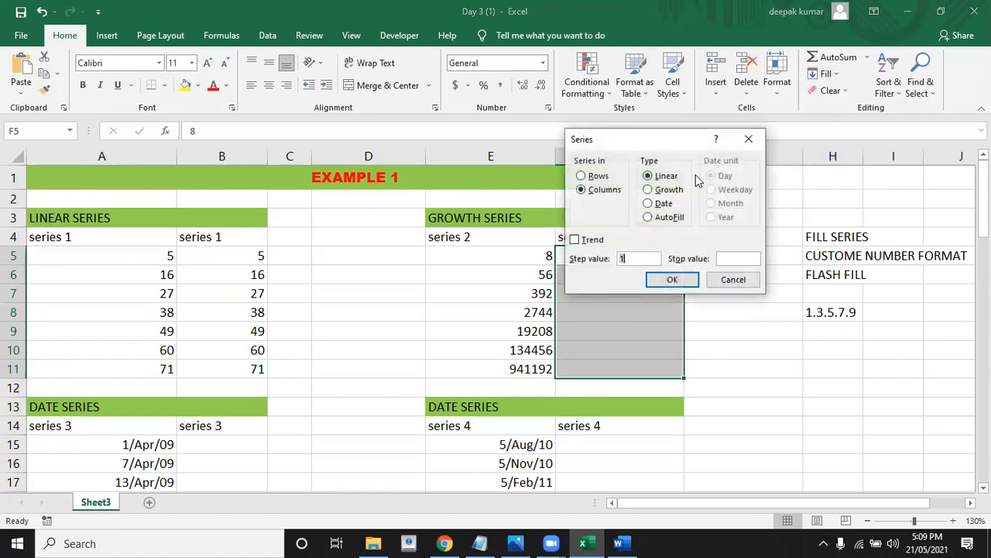
left_click_drag(628, 143, 749, 117)
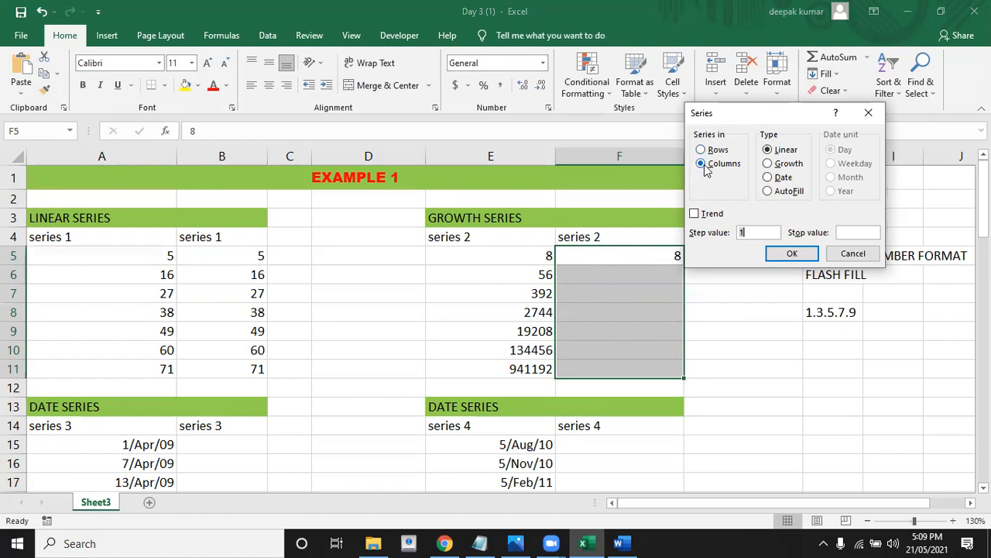
left_click(768, 164)
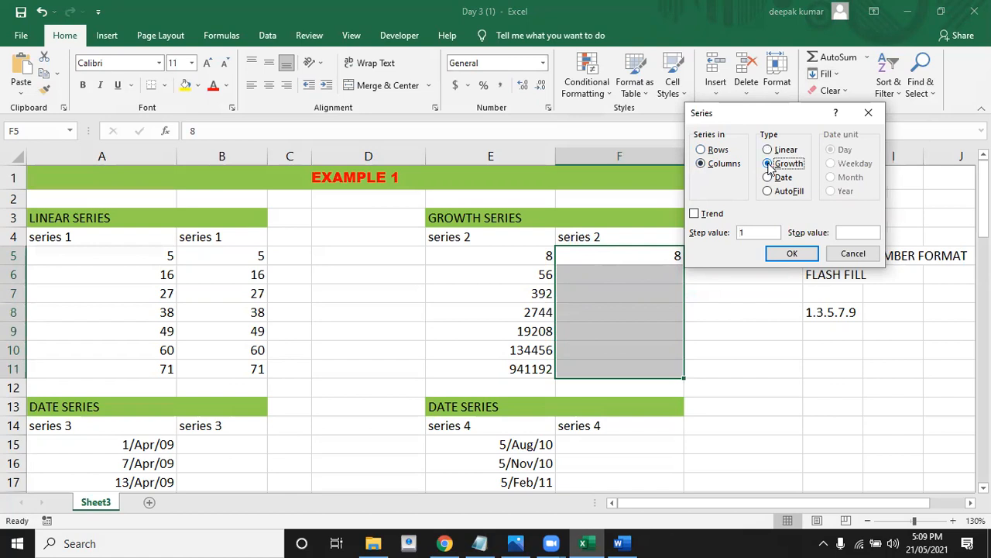
left_click(745, 232)
key("BackSpace")
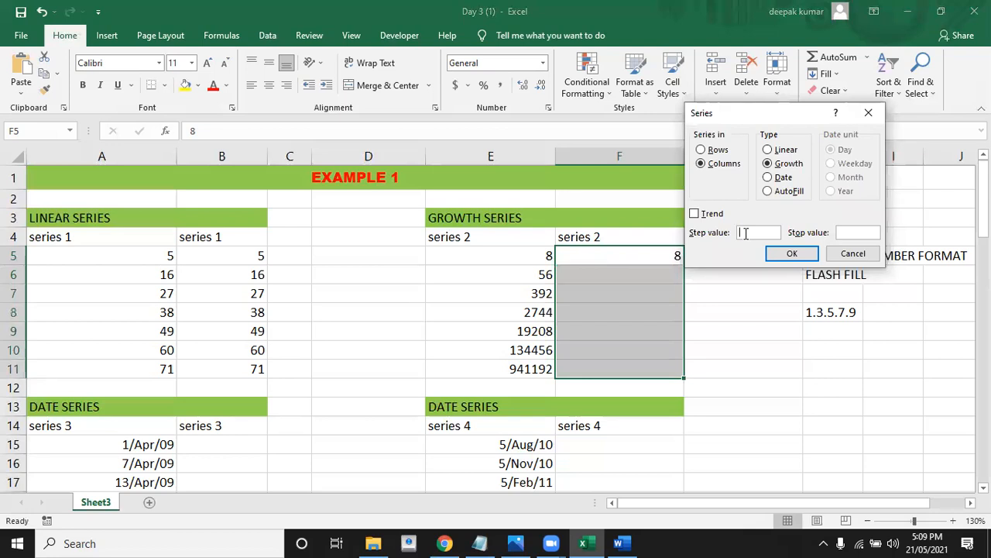
type("7")
left_click(792, 256)
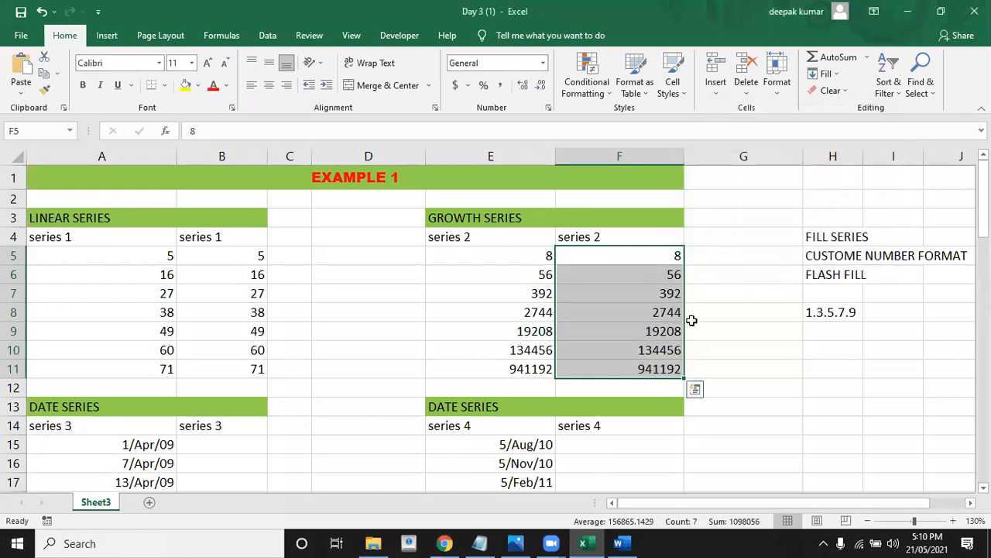
Step: Examine the example date series 3 and 4, including the starting date in cell A15
left_click(334, 348)
key("Down")
key("Down")
key("Down")
key("Down")
key("Down")
key("Down")
key("Down")
key("Down")
key("Down")
key("Down")
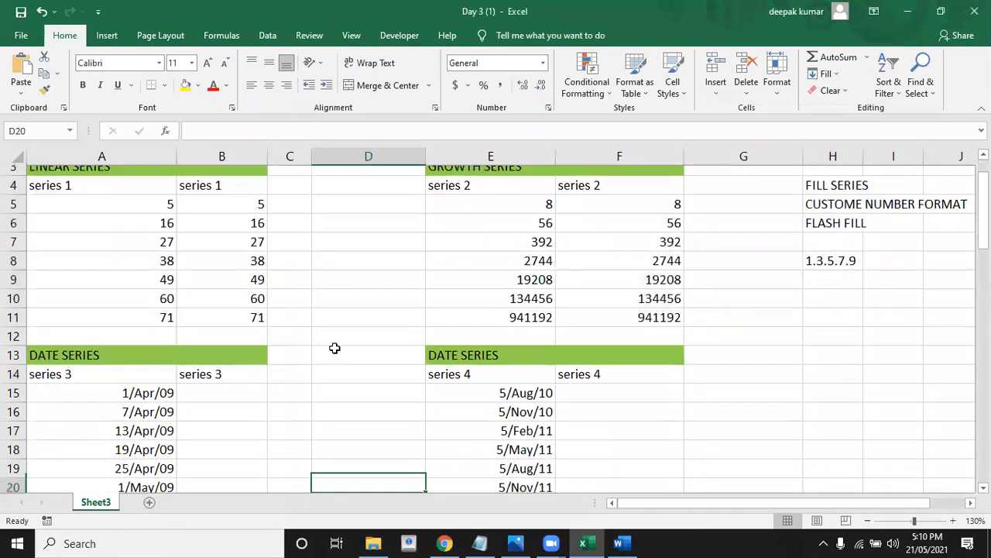
key("Down")
key("Down")
key("Down")
key("Up")
key("Up")
key("Up")
key("Up")
key("Up")
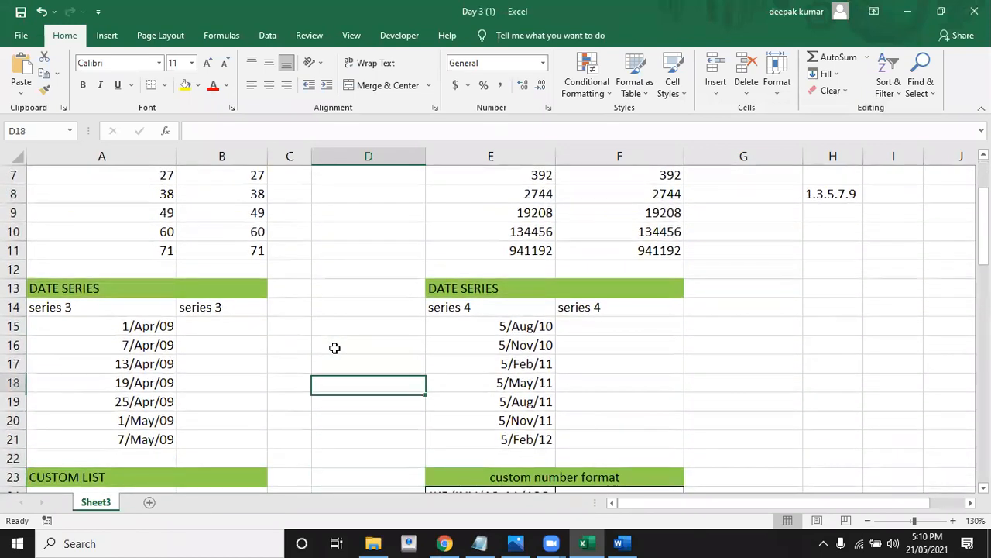
key("Left")
key("Left")
key("Left")
key("Up")
key("Up")
key("Up")
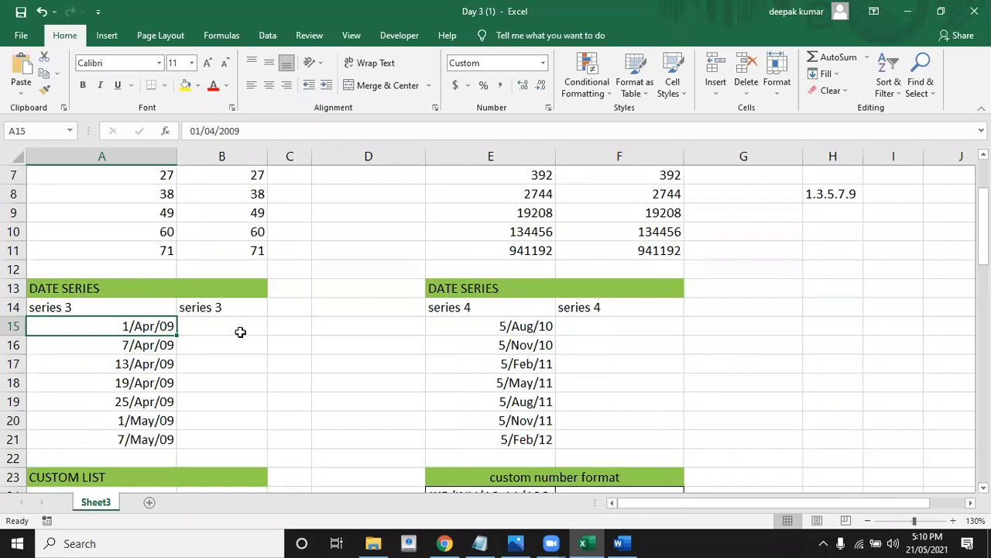
Step: Enter the starting date 1-4-2009 in cell B15 of the empty series 3 column
left_click(241, 332)
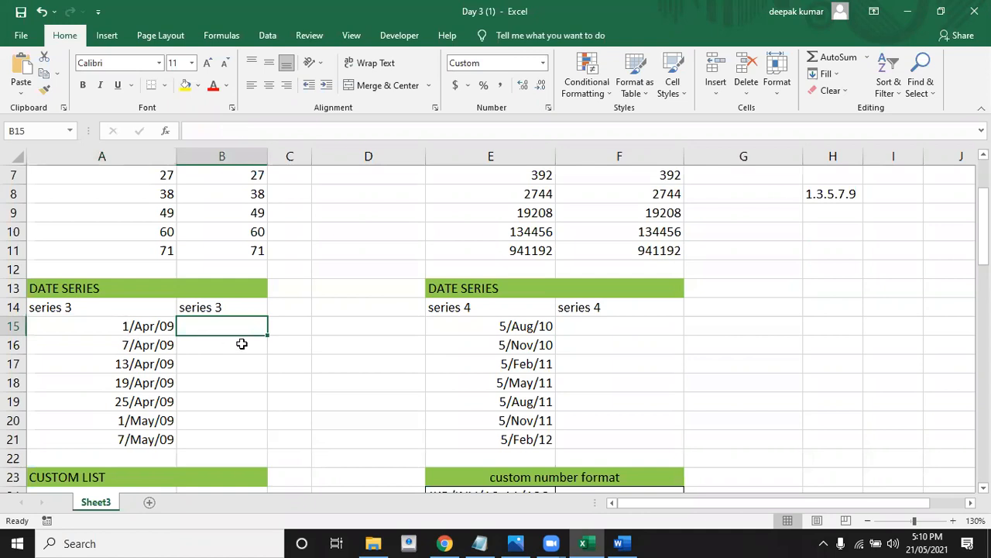
type("1")
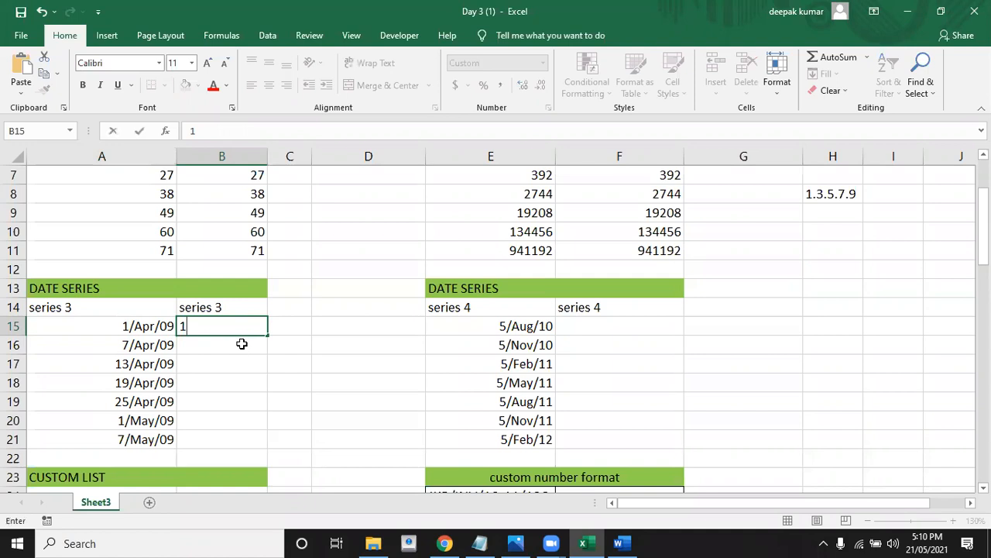
type("-4-2009")
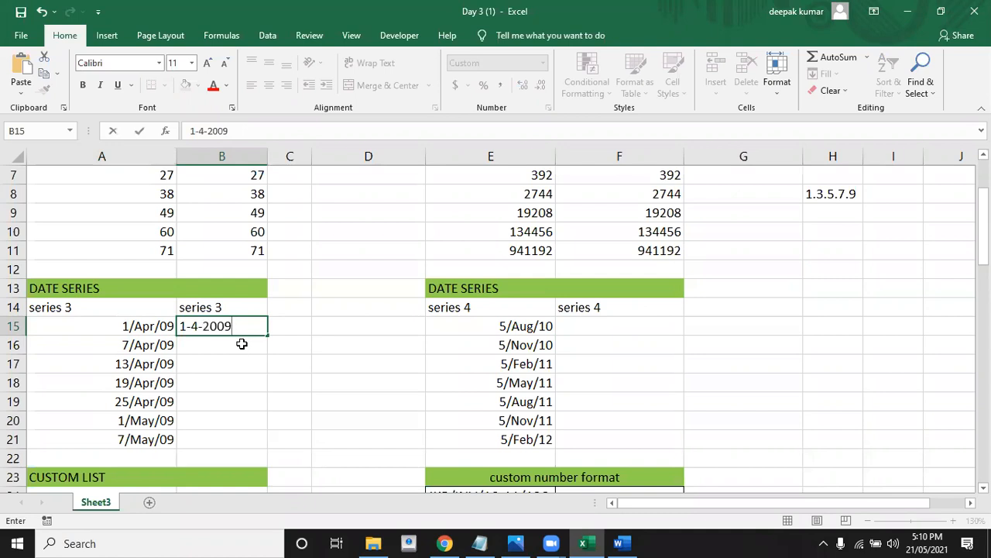
key("Return")
Step: Fill cells B15 to B21 with a date series in columns, using the Day unit and a step value of 6
double_click(236, 325)
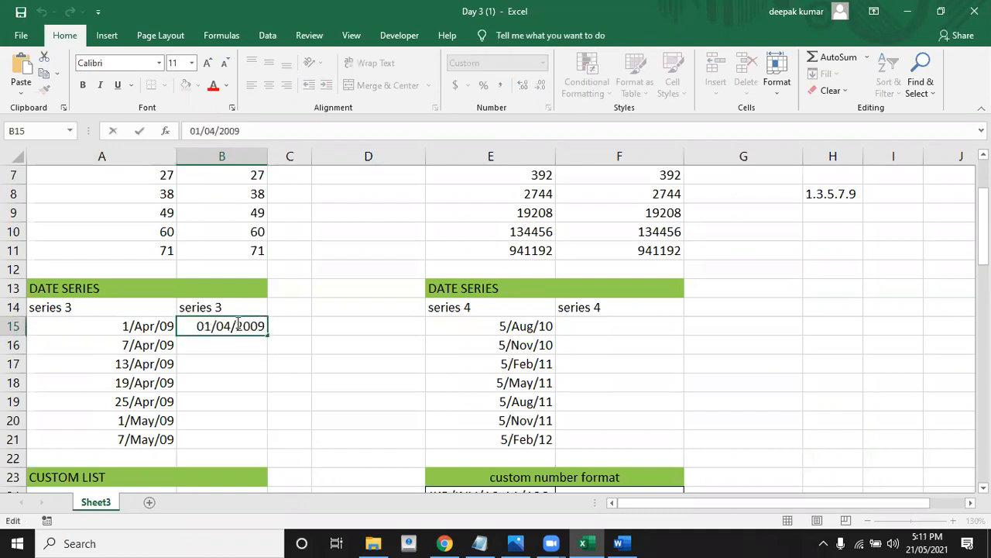
key("Escape")
key("shift+Down")
key("shift+Down")
key("shift+Down")
key("shift+Down")
key("shift+Down")
key("shift+Down")
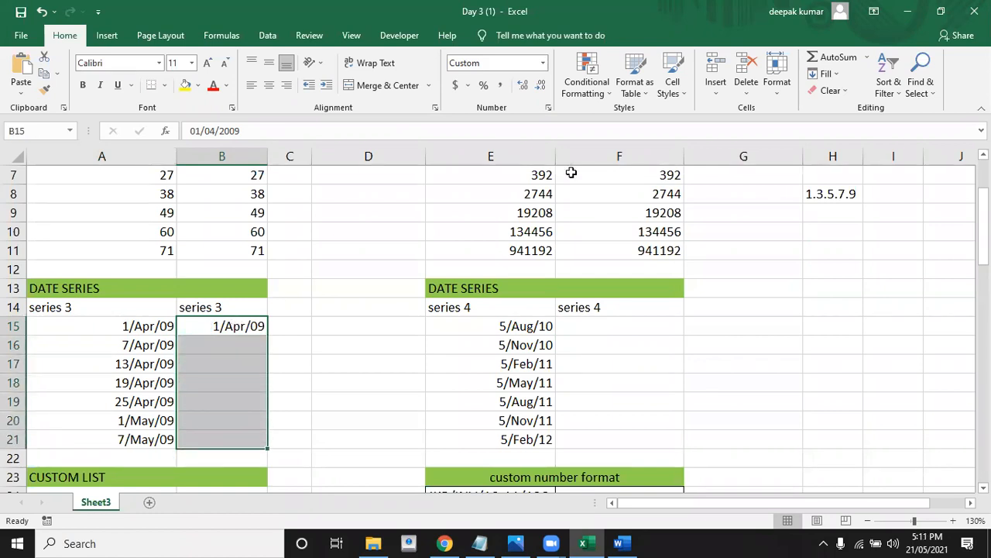
left_click(834, 77)
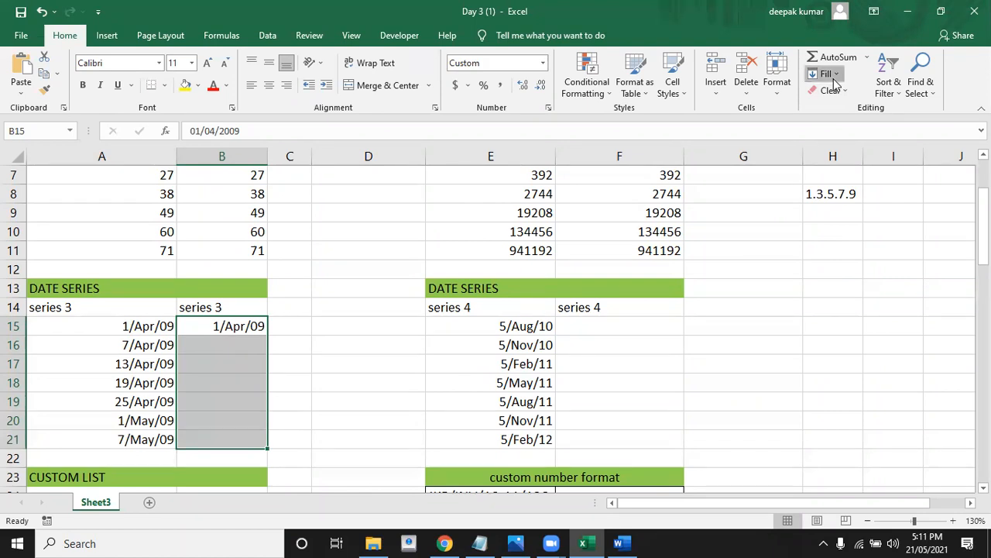
left_click(839, 181)
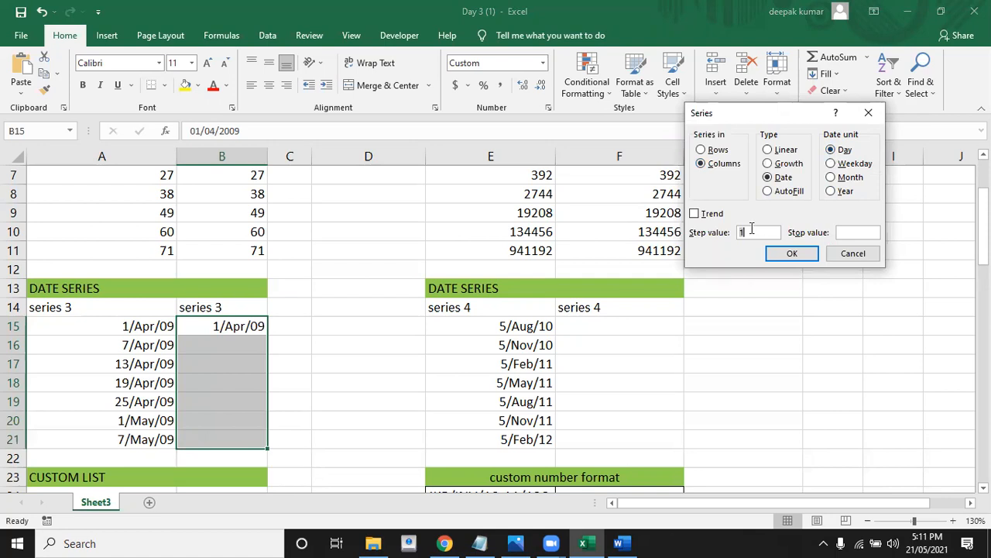
key("BackSpace")
type("6")
left_click(793, 254)
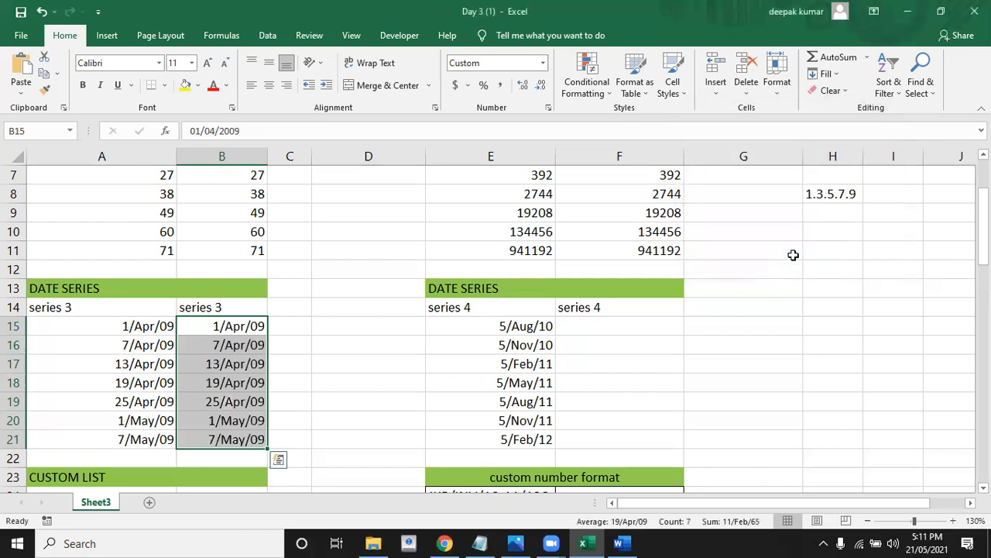
Step: Enter the starting date 5-8-2010 in cell F15 of the empty series 4 column
left_click(601, 327)
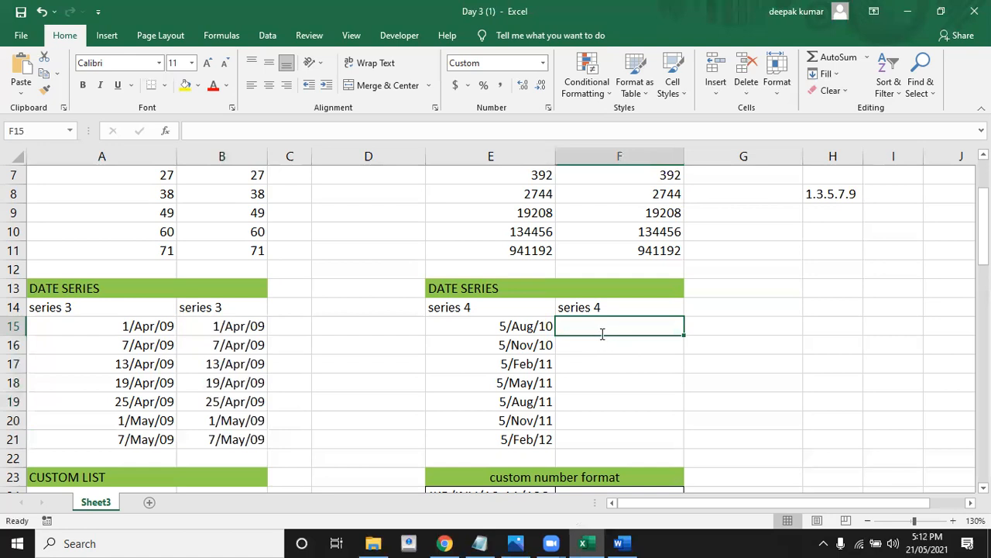
type("5-")
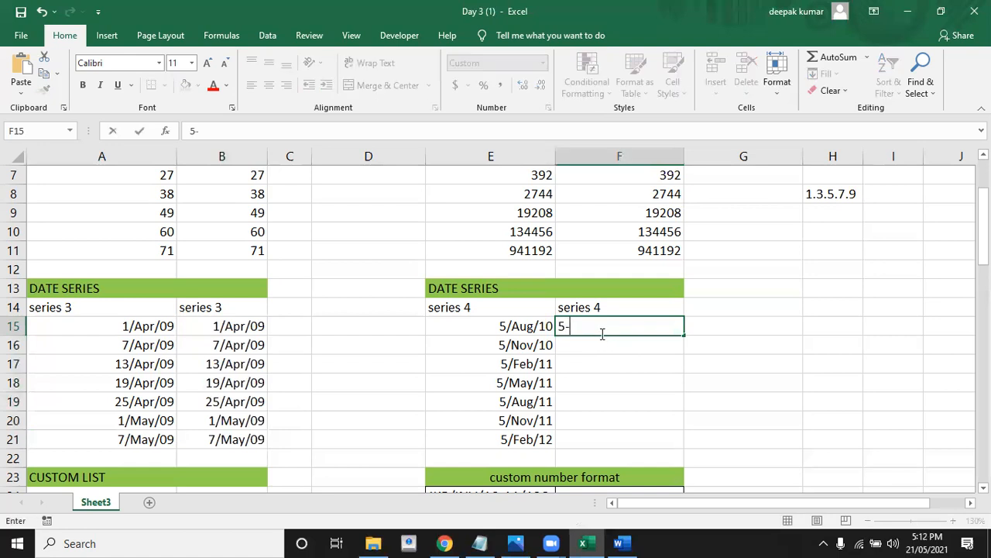
type("8-")
type("201")
type("0")
key("Return")
Step: Fill cells F15 to F21 with a date series in columns, using the Month unit and a step value of 3
left_click(601, 332)
key("shift+Down")
key("shift+Down")
key("shift+Down")
key("shift+Down")
key("shift+Down")
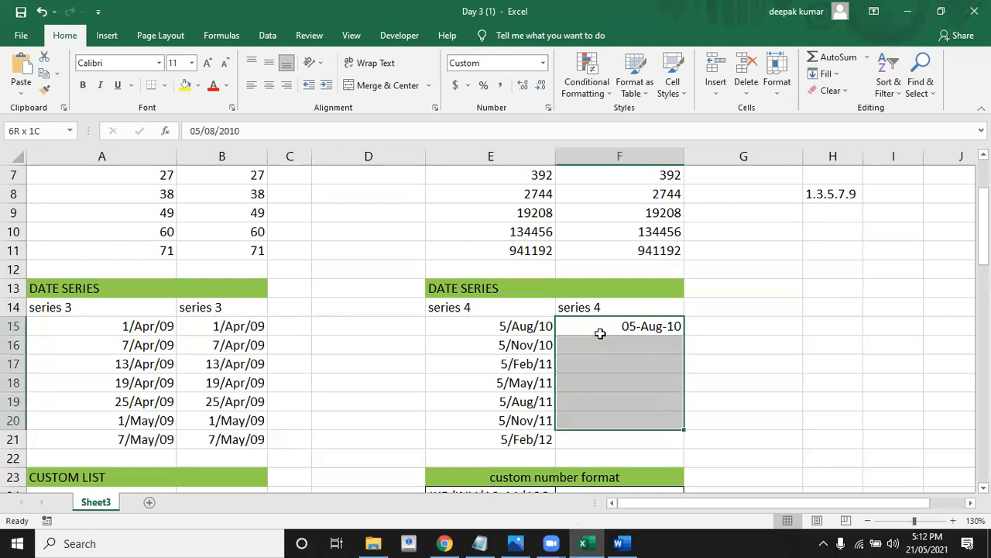
key("shift+Down")
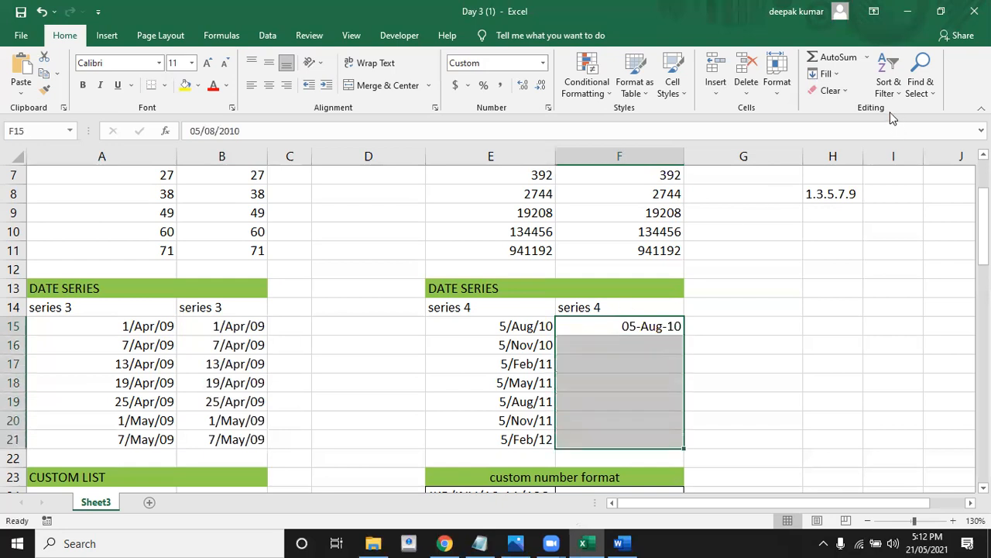
left_click(826, 73)
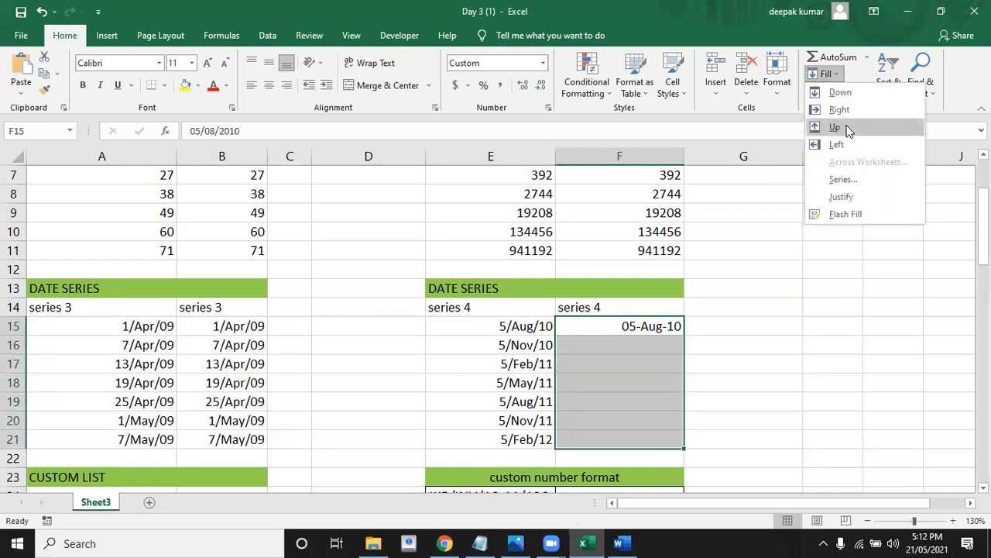
left_click(844, 179)
left_click(768, 178)
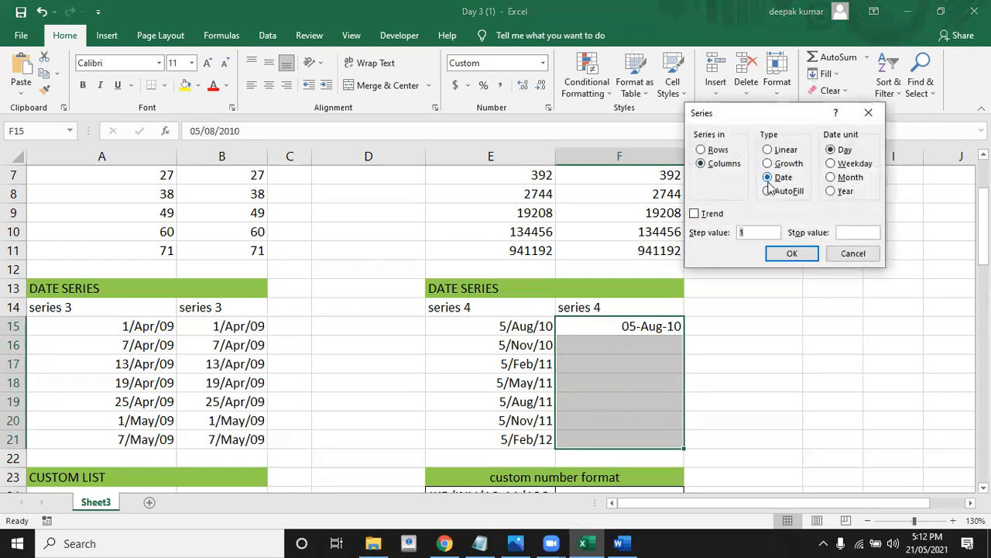
left_click(832, 178)
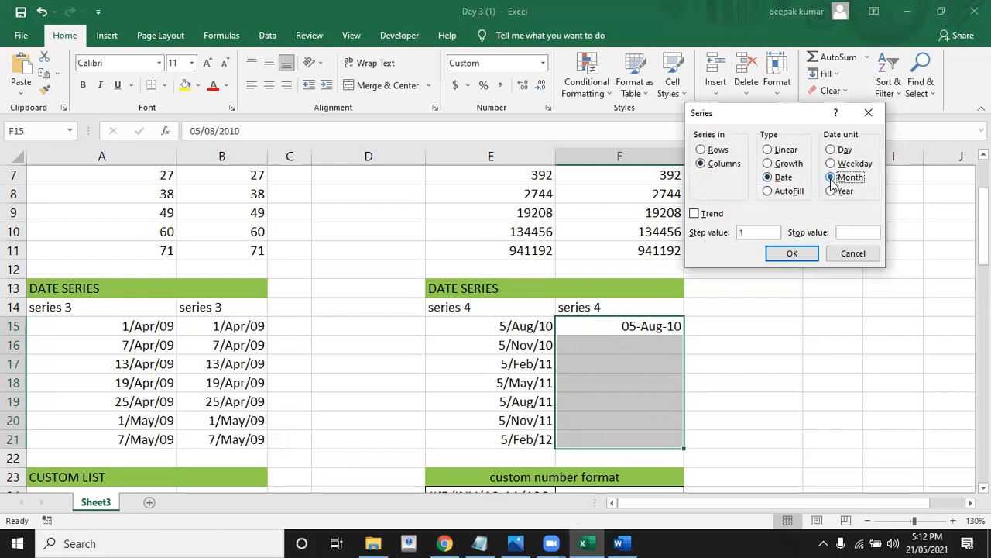
left_click(755, 230)
key("BackSpace")
type("3")
left_click(777, 252)
left_click(778, 252)
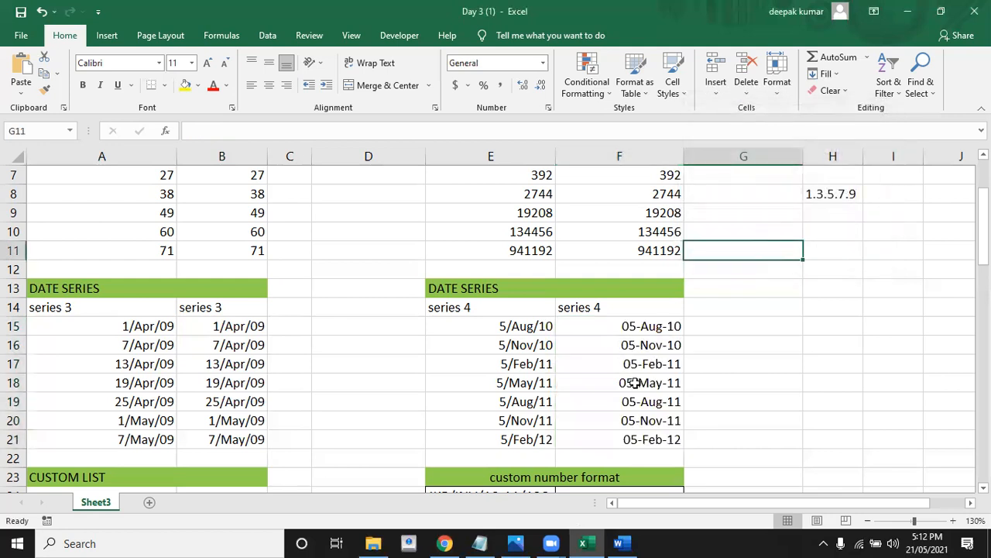
Step: Examine the custom list and custom number format examples below the date series
left_click(376, 383)
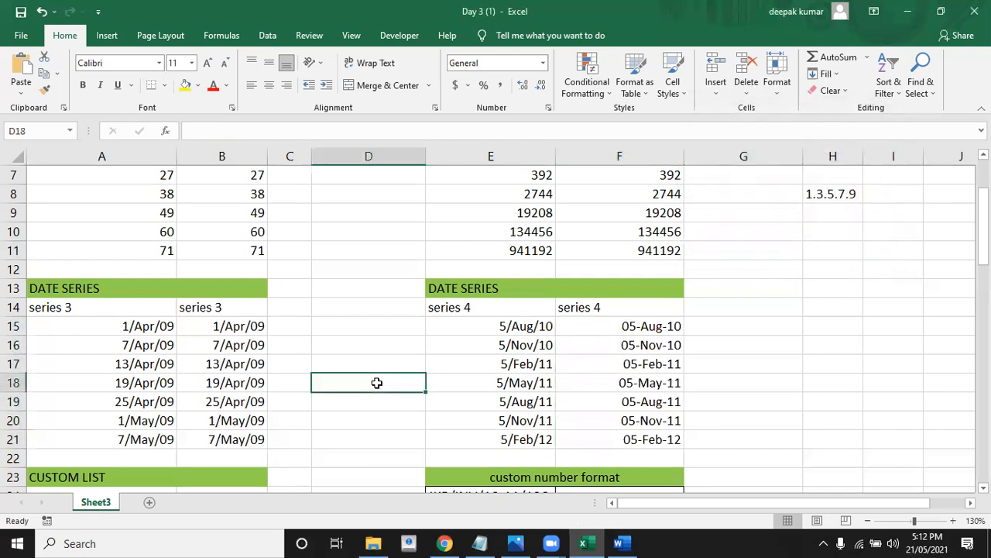
key("Down")
key("Down")
key("Down")
key("Down")
key("Down")
key("Down")
key("Down")
key("Down")
key("Down")
key("Down")
key("Down")
key("Down")
key("Down")
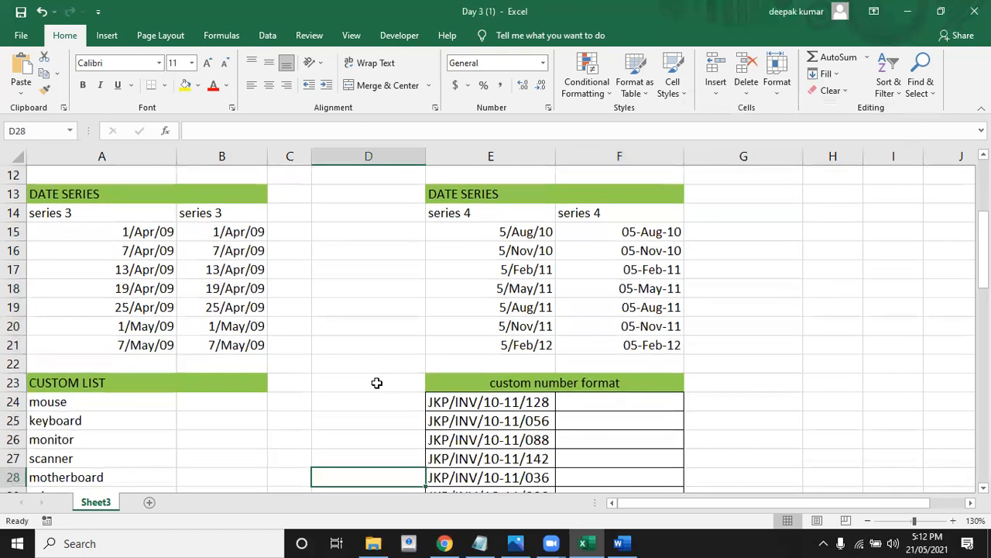
key("Down")
key("Down")
key("Down")
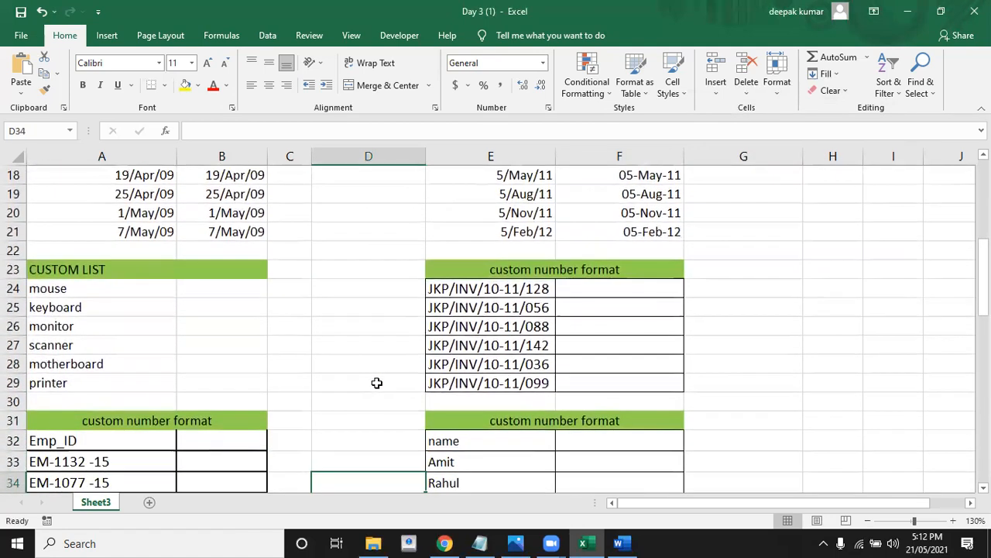
left_click(144, 250)
left_click(114, 269)
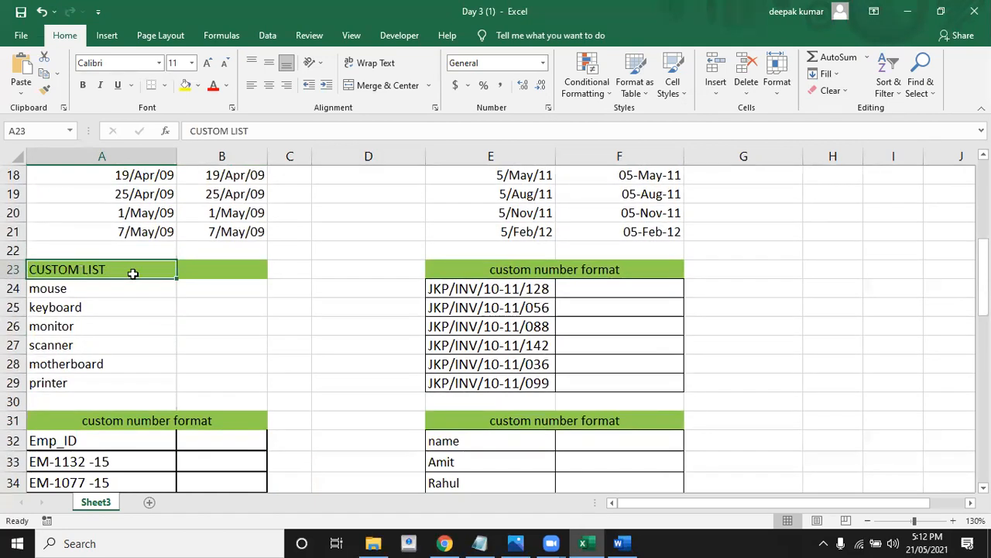
Step: Try to AutoFill from the empty cell B24 down to B27 beside the custom list
left_click(194, 287)
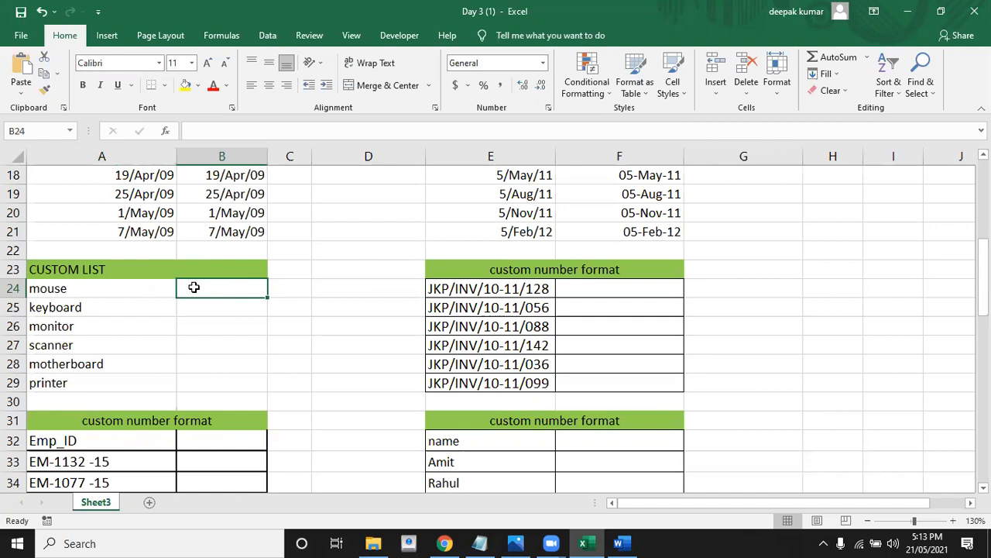
left_click(200, 309)
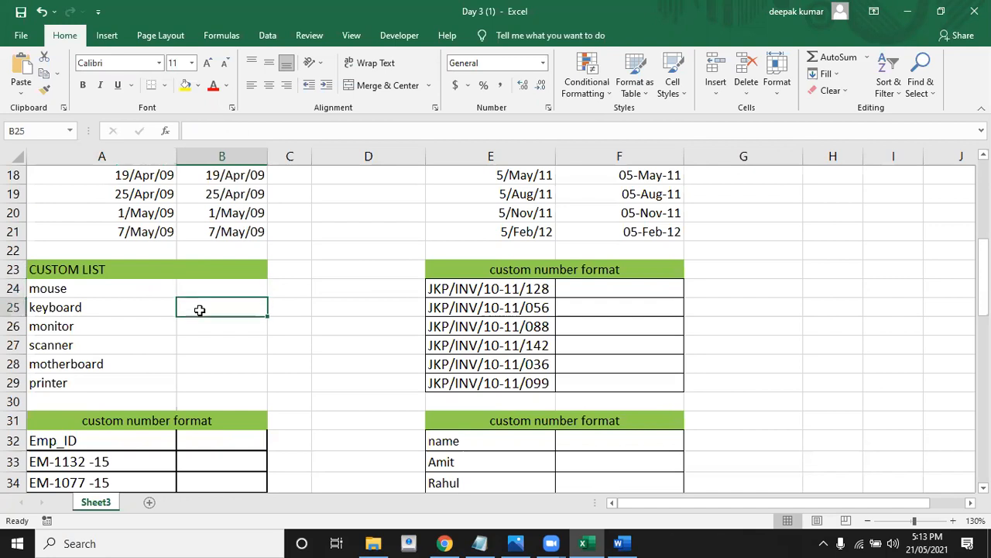
left_click(203, 287)
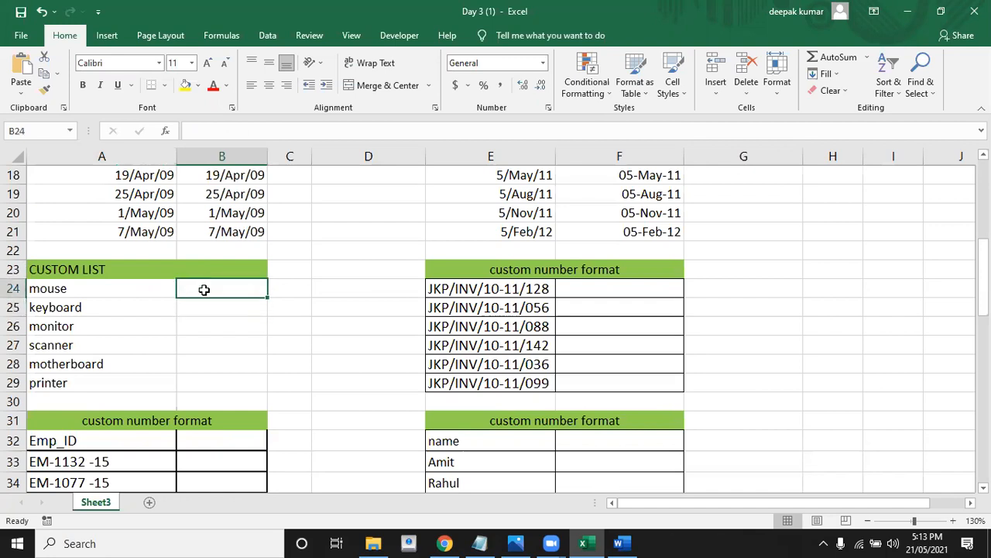
left_click_drag(266, 299, 266, 357)
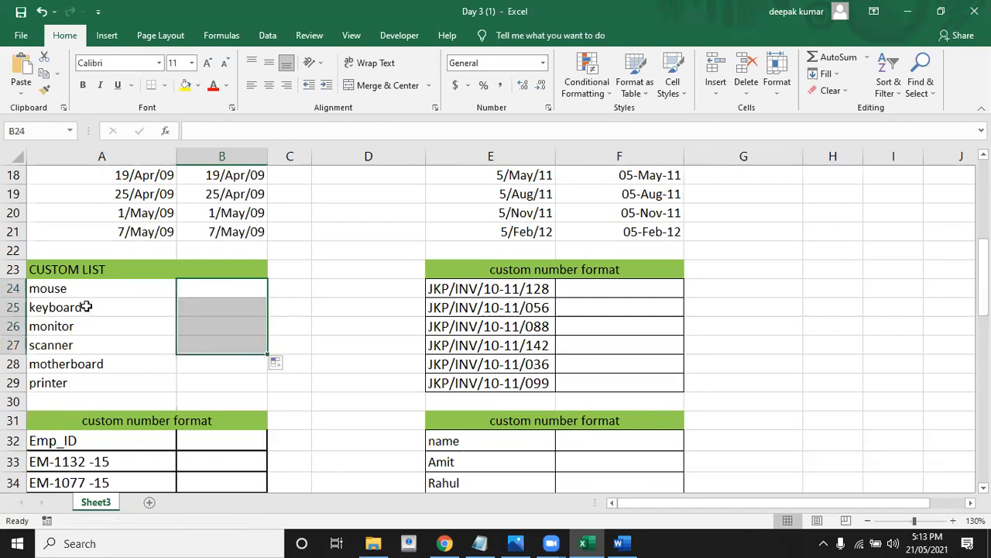
Step: Enter mouse in cell B24 beside the custom list
left_click(192, 292)
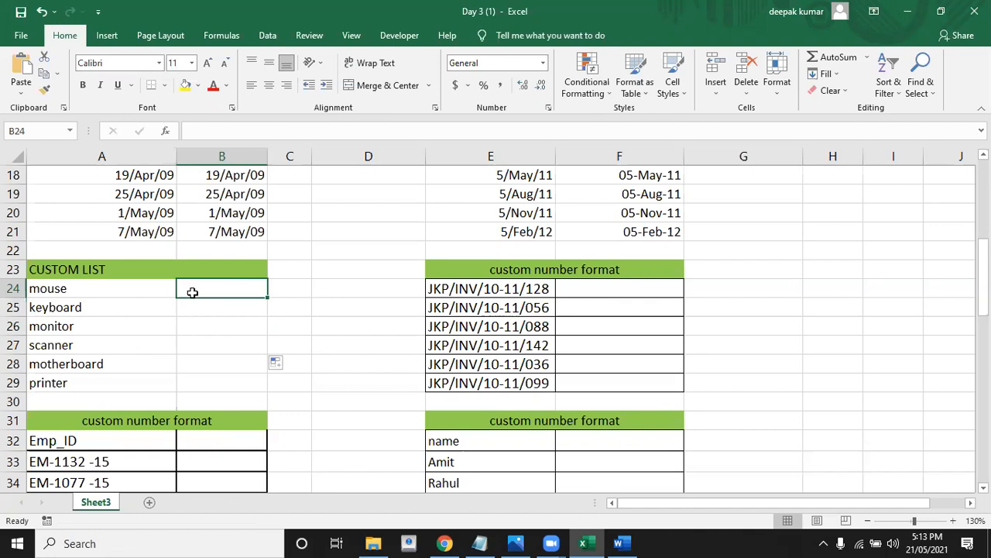
double_click(193, 293)
type("OU")
key("BackSpace")
key("BackSpace")
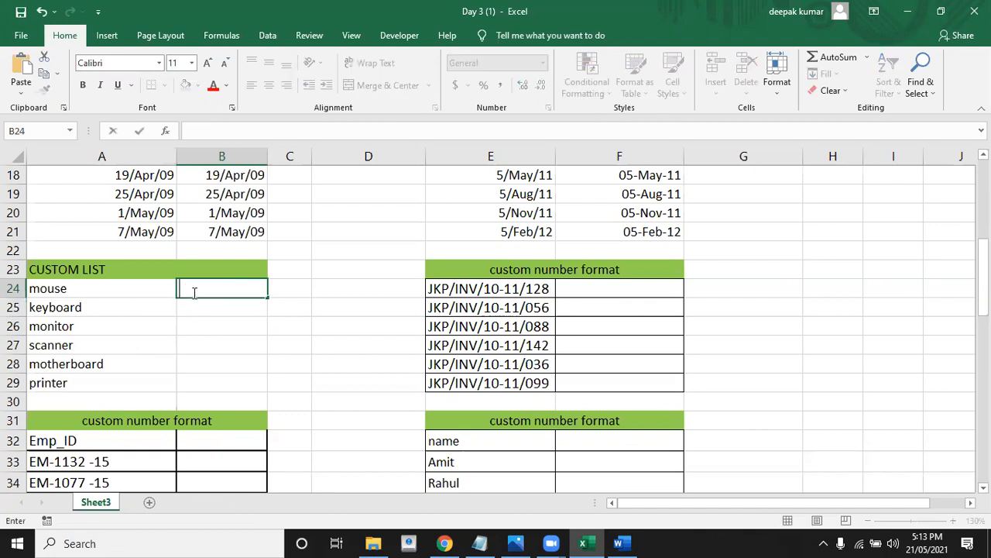
type("mouse")
key("Return")
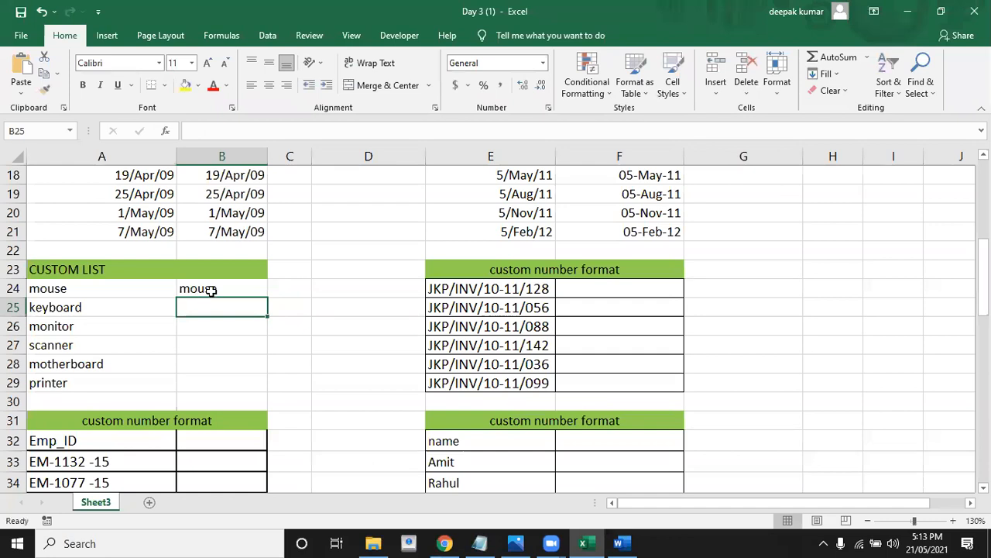
Step: Try to AutoFill the custom list from the mouse entry in B24 down to B29, and undo the fill
left_click(211, 289)
left_click_drag(265, 297, 264, 395)
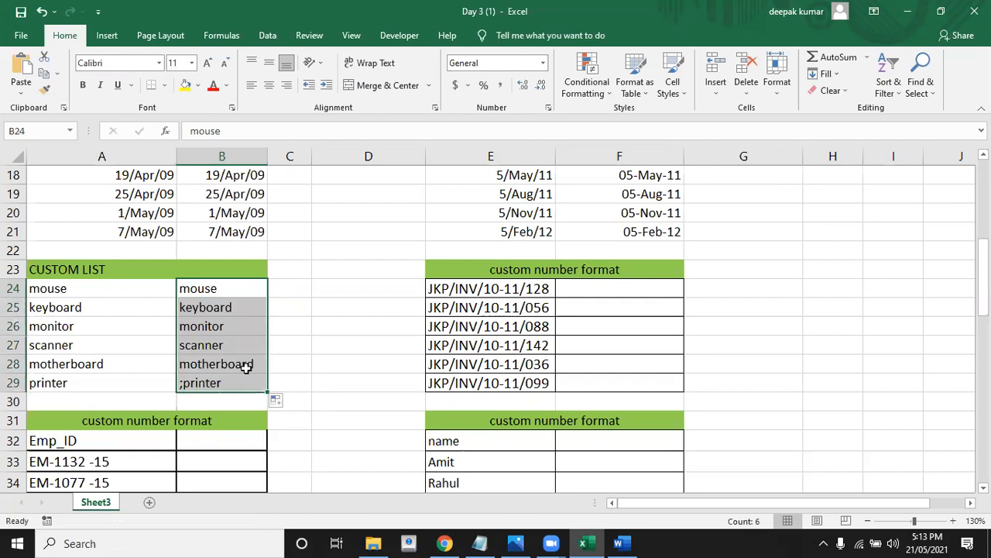
key("ctrl+z")
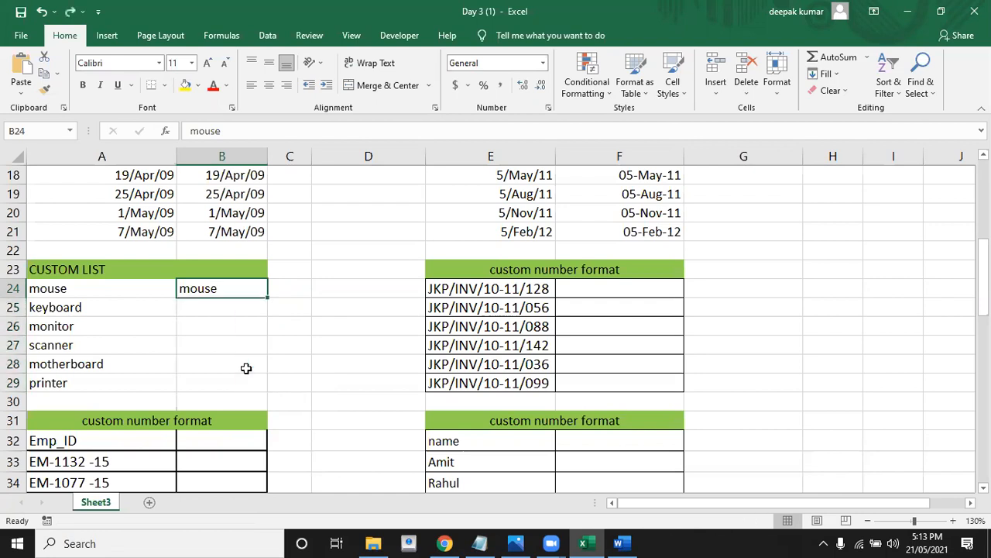
left_click(230, 320)
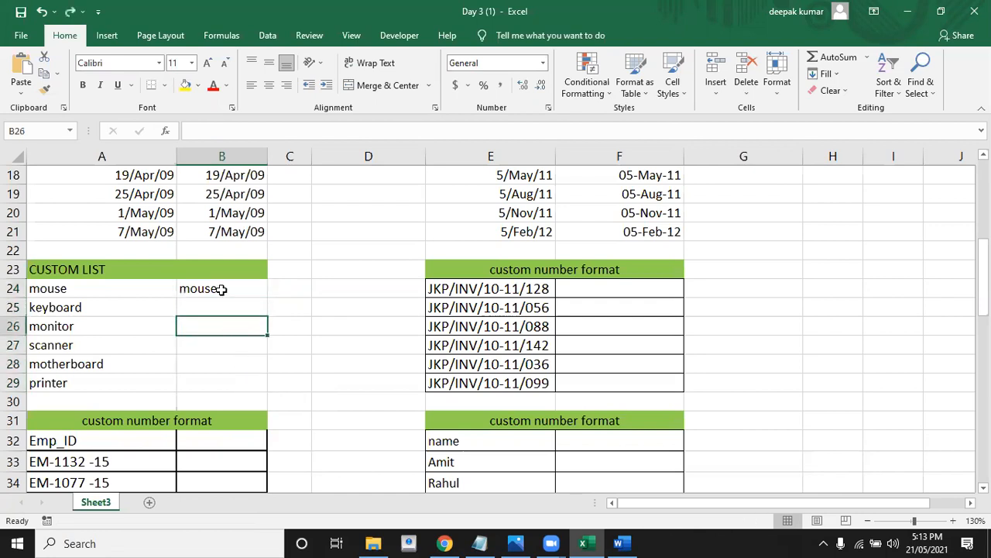
left_click(222, 289)
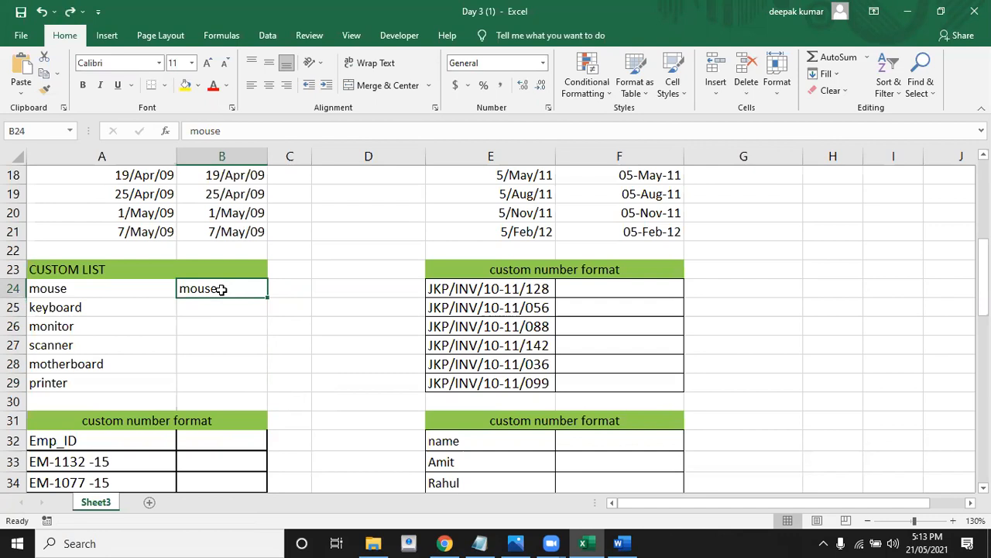
Step: Open the custom lists editor from the general section of the advanced Excel options
left_click(22, 38)
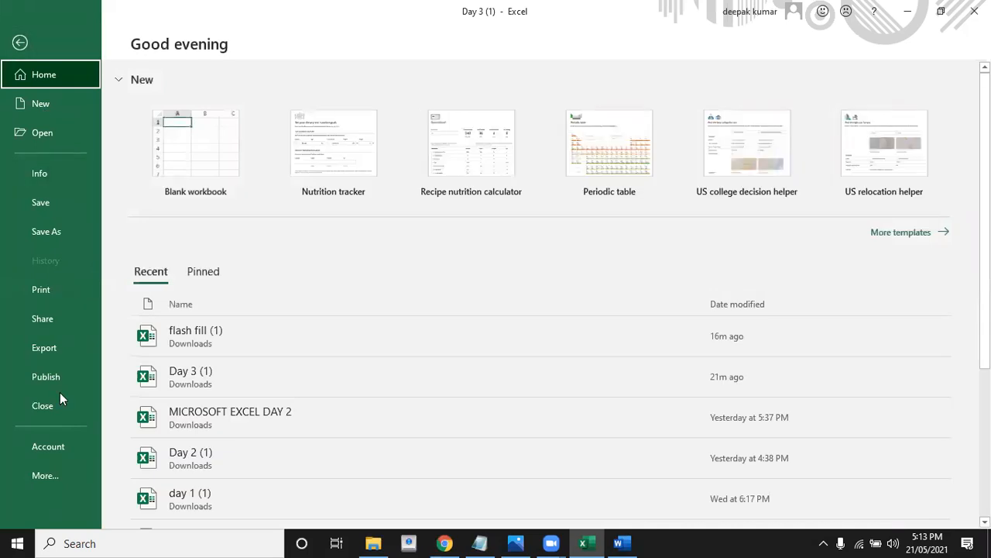
left_click(50, 478)
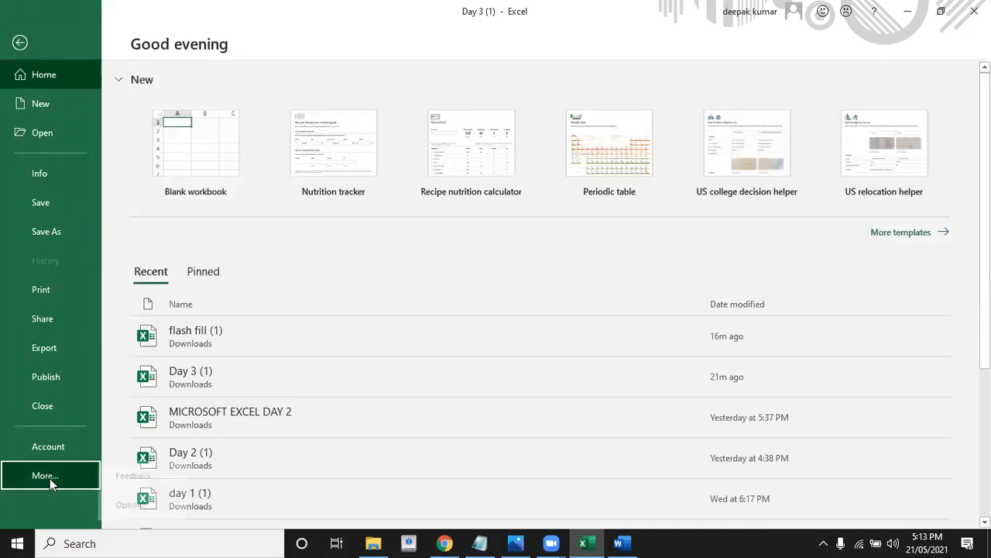
left_click(138, 505)
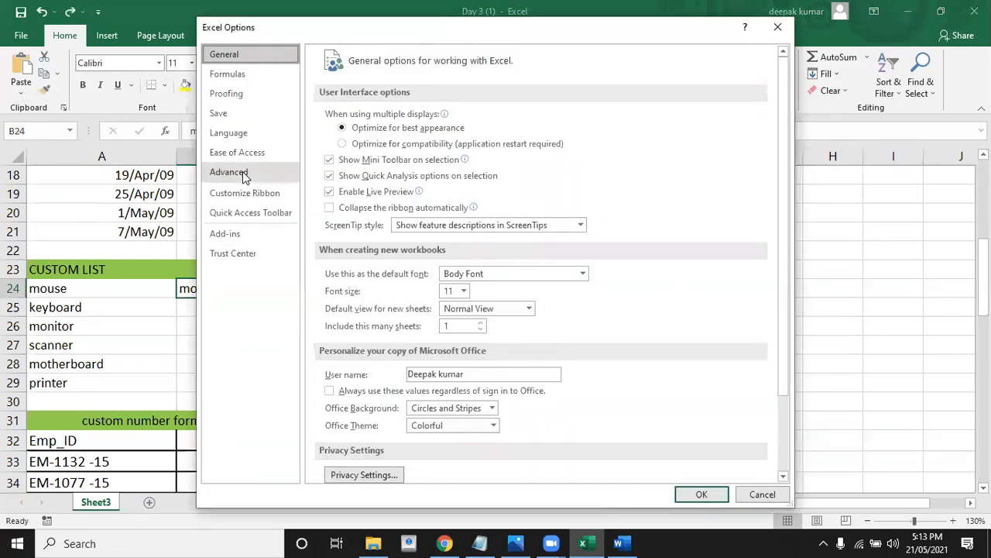
left_click(244, 175)
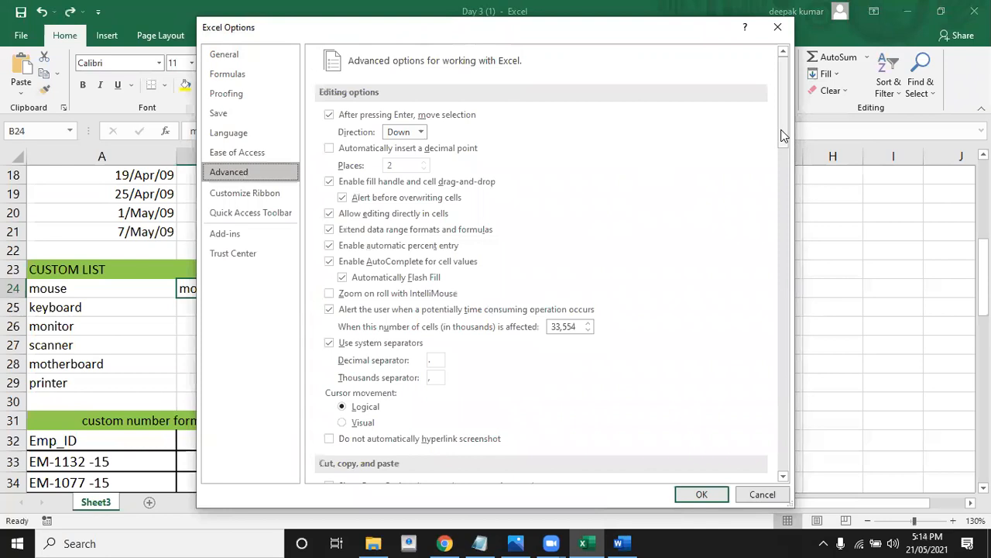
left_click_drag(783, 135, 787, 184)
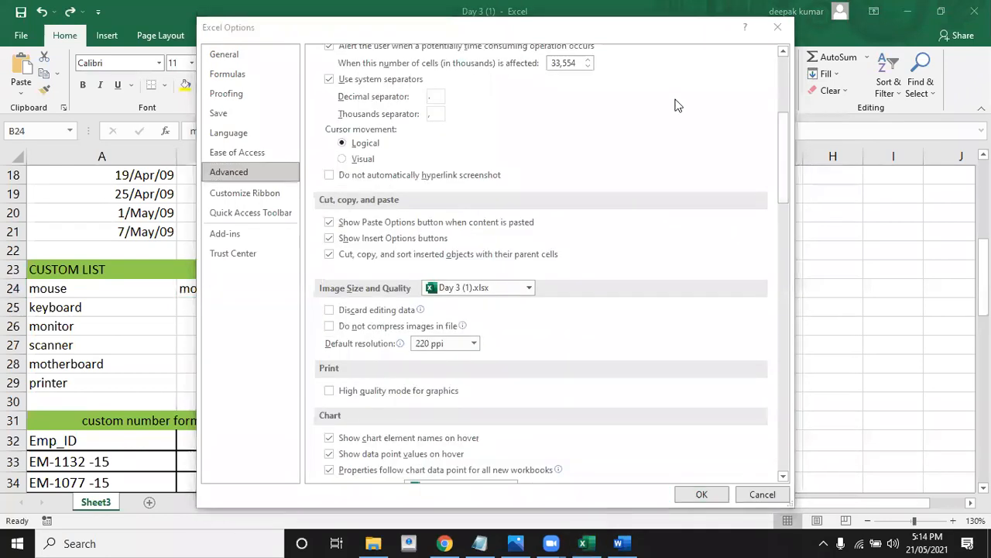
left_click_drag(783, 175, 784, 391)
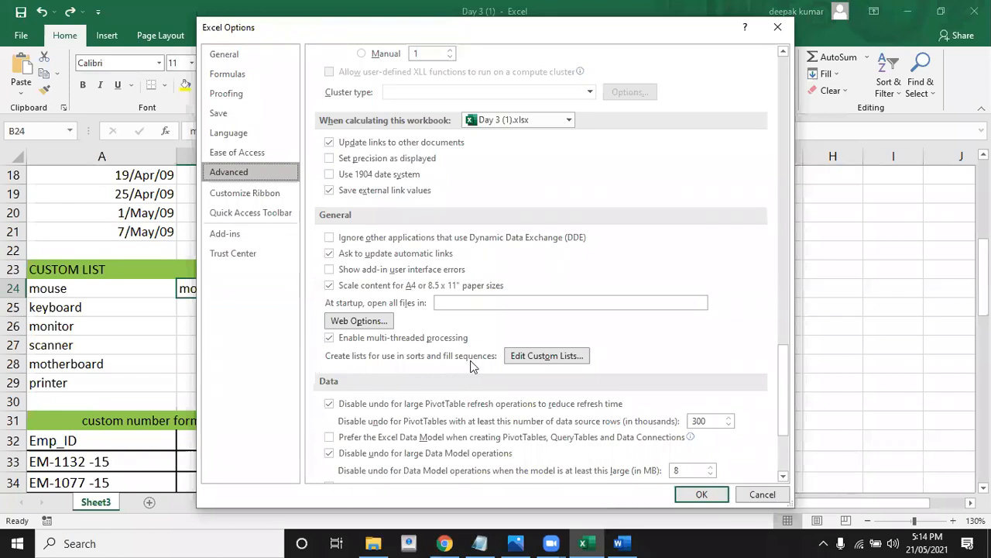
left_click(548, 358)
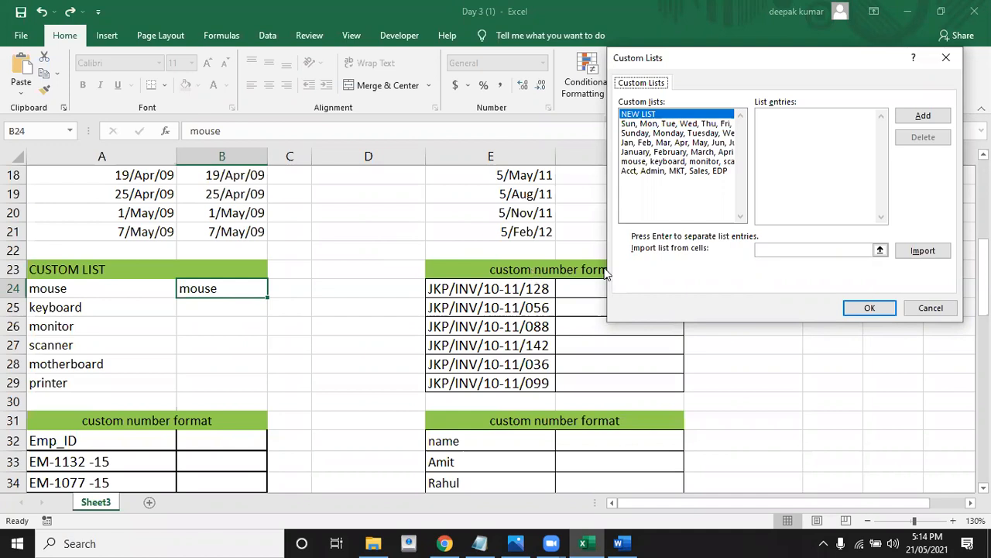
Step: Add a new custom list with the entries mouse, keybaord, monitor, scanner, motherboard and printer, and accept the options
left_click(785, 133)
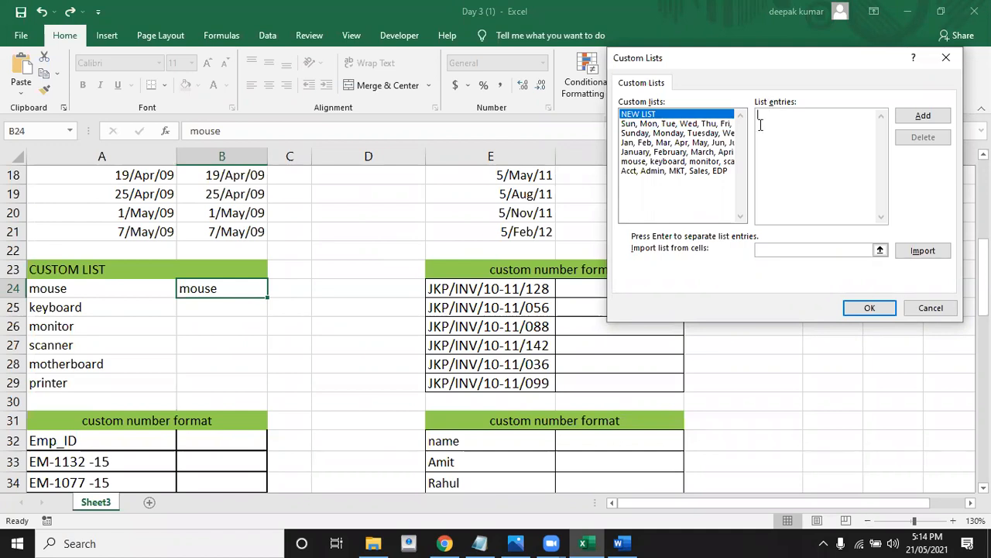
type("mouse")
type(",keyba")
type("ord,")
type("monitor")
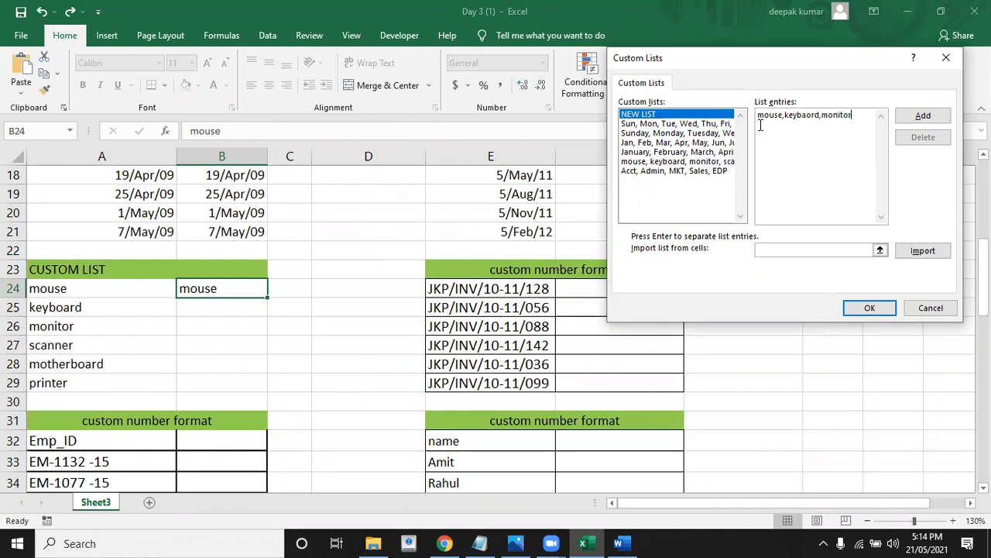
type(",scanner,motherboard,printer")
left_click(924, 115)
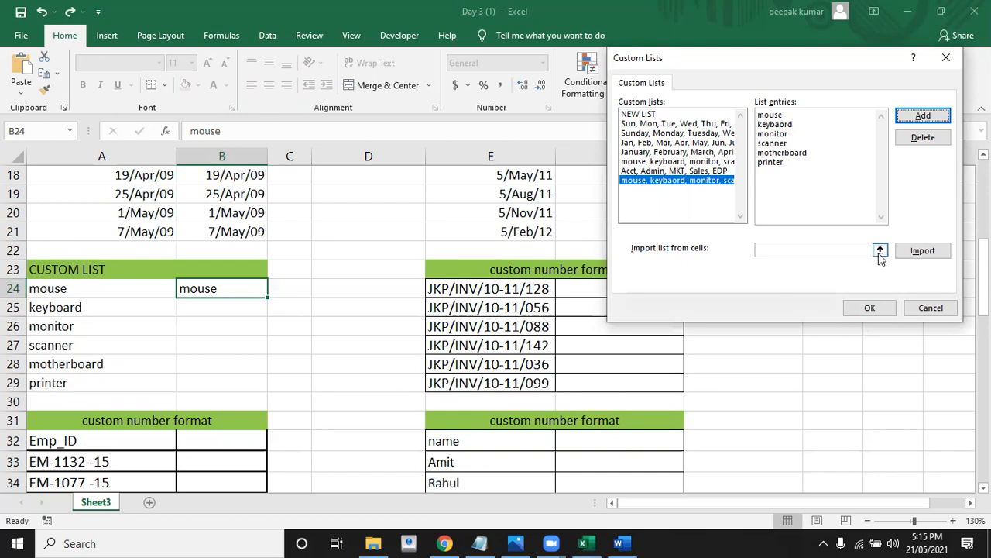
left_click(873, 309)
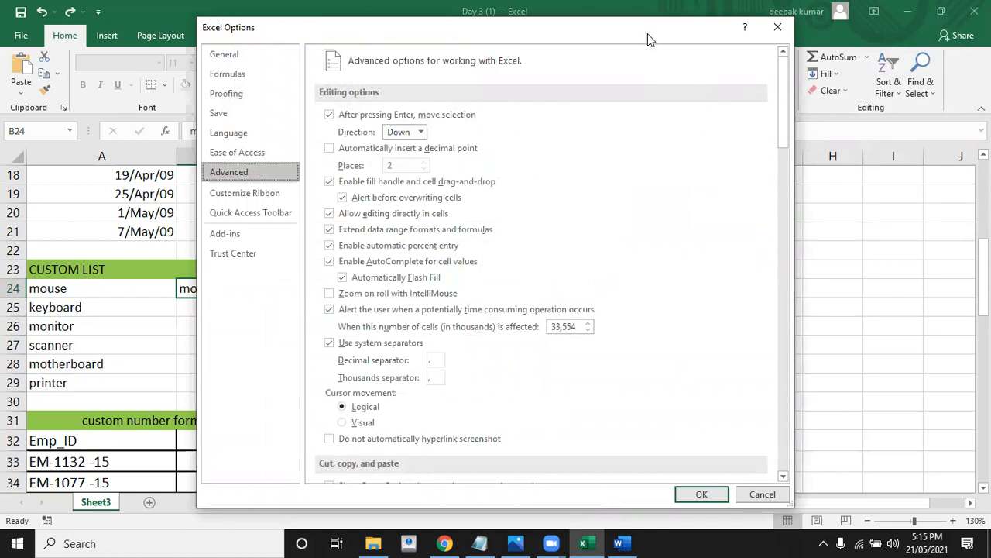
left_click_drag(648, 33, 598, 17)
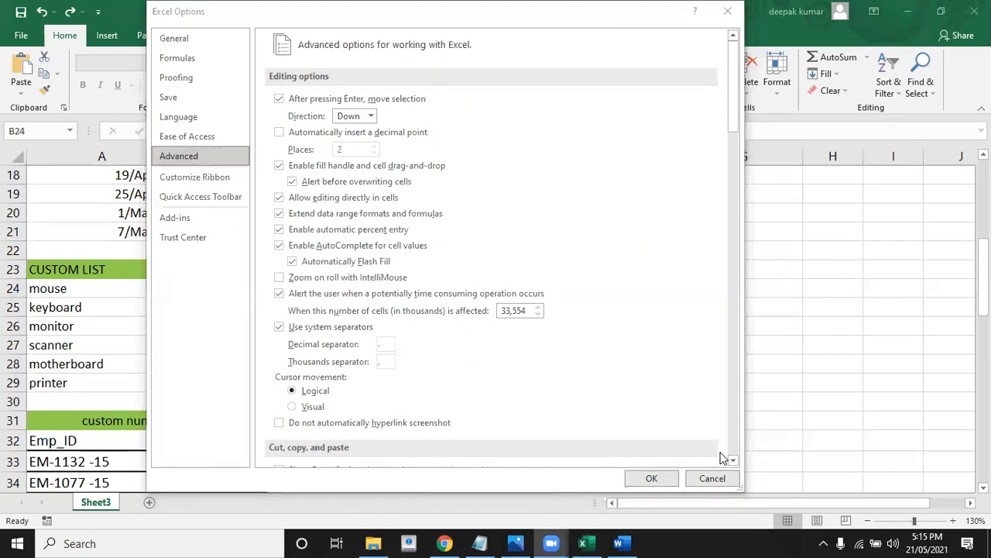
left_click(651, 478)
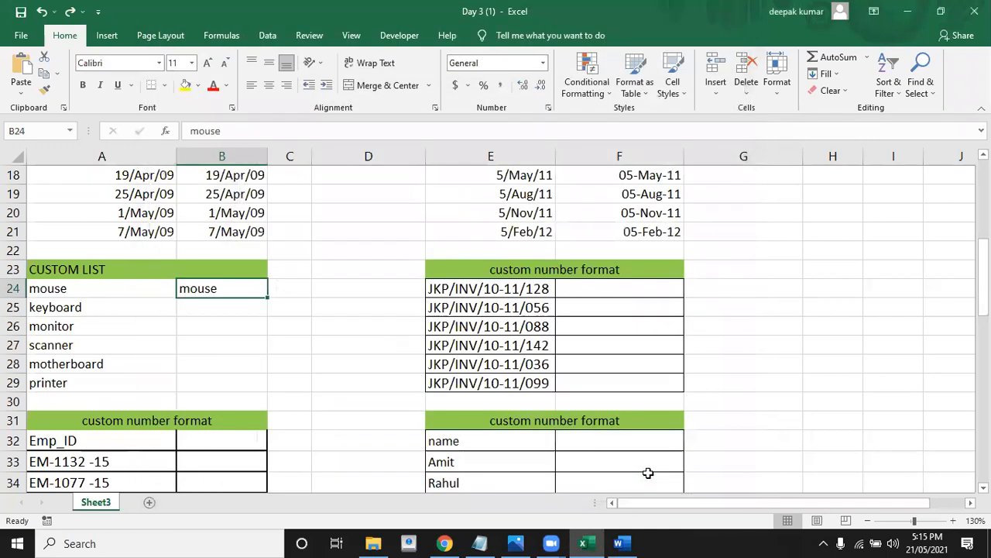
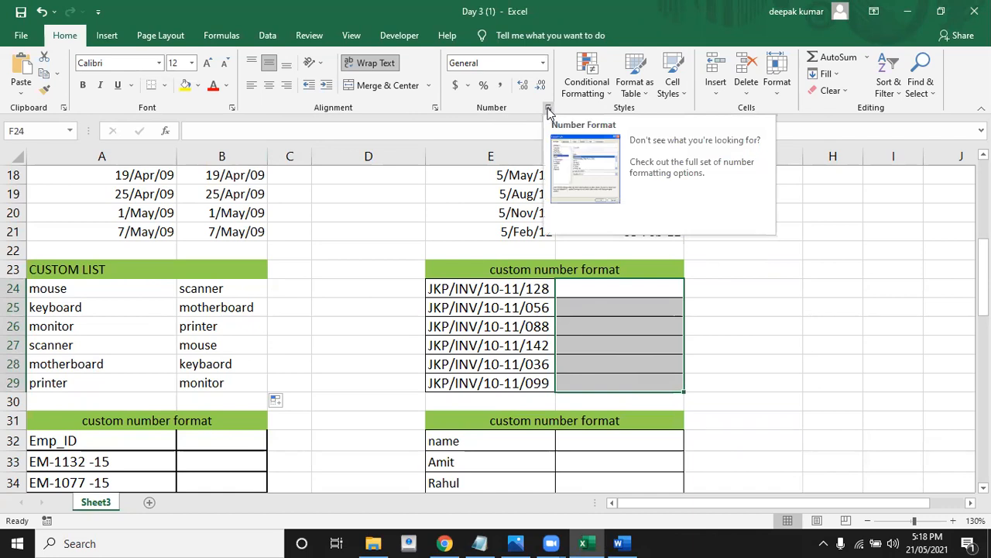
Step: Apply the custom number format "JKP/INV/10-11/"000 to the selected cells F24 to F29
left_click(547, 112)
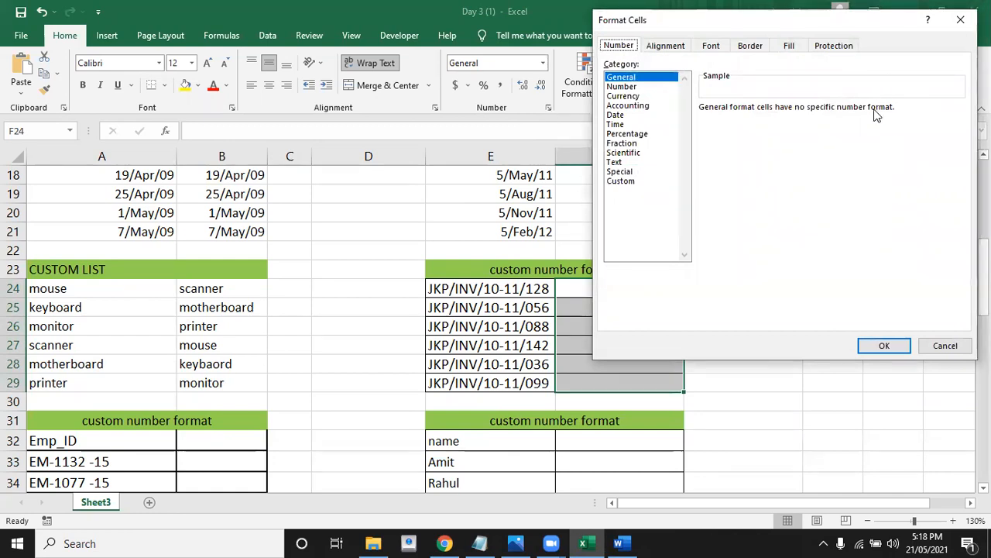
left_click(796, 68)
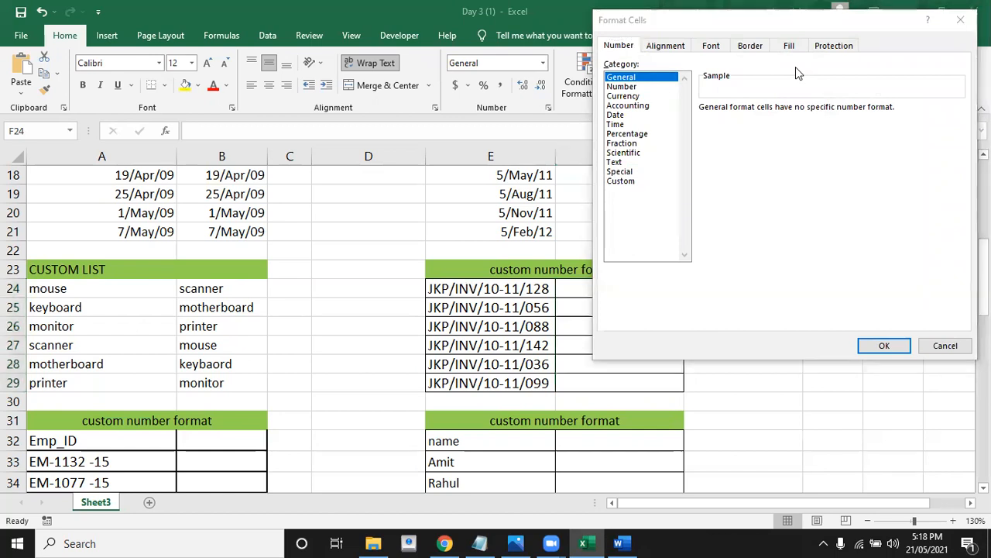
left_click_drag(881, 22, 316, 112)
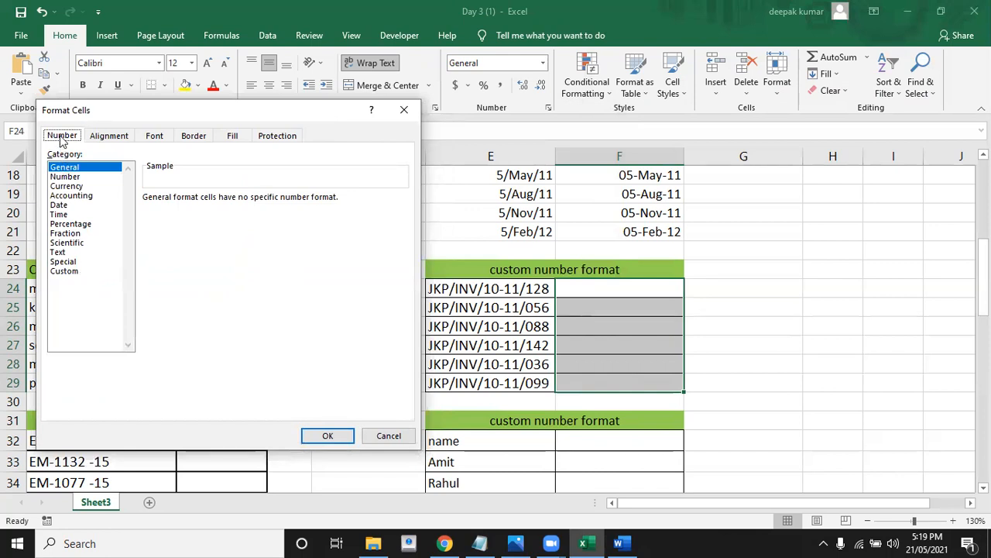
left_click(65, 273)
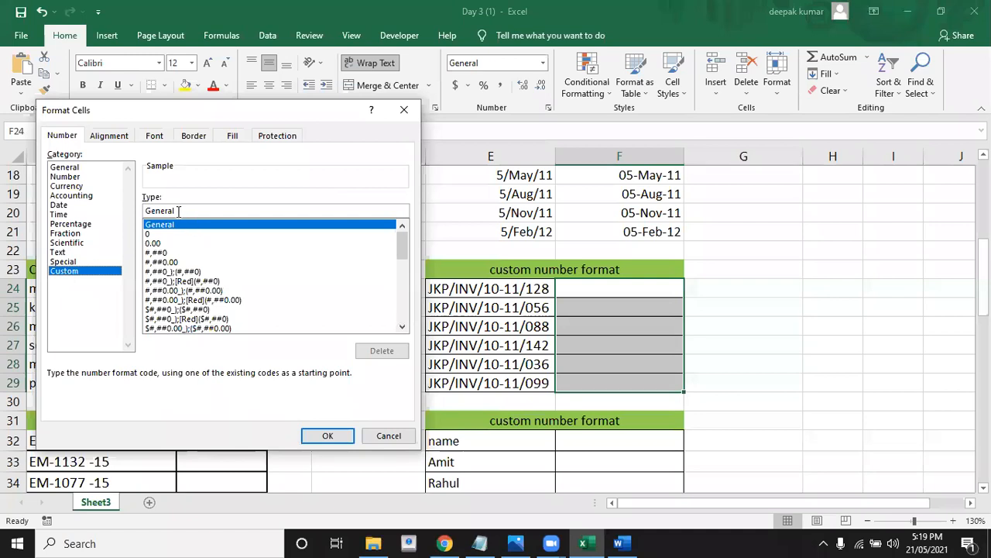
left_click(190, 211)
key("BackSpace")
key("BackSpace")
key("BackSpace")
key("BackSpace")
key("BackSpace")
key("BackSpace")
key("BackSpace")
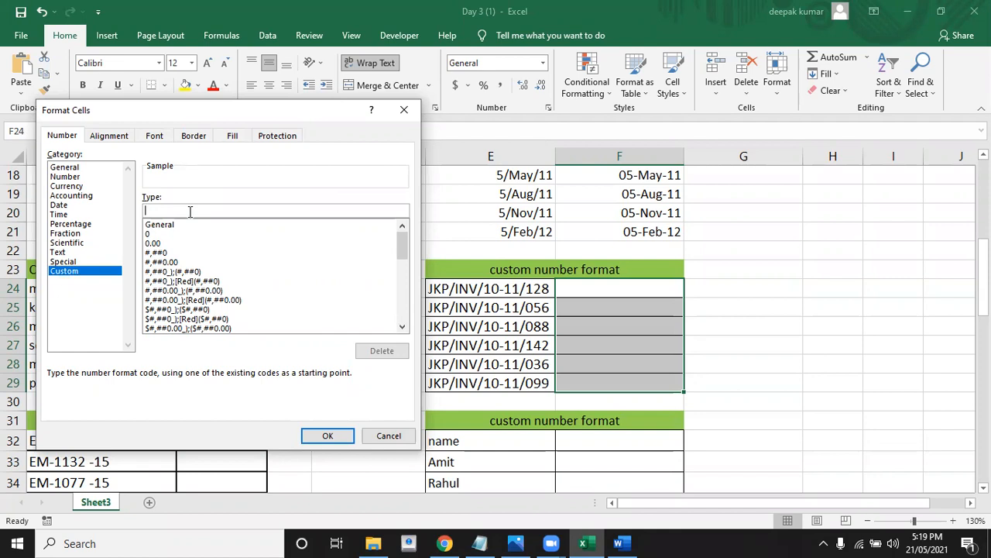
type("\"")
type("JKP/INV/10-11/")
type("\"000")
left_click(319, 438)
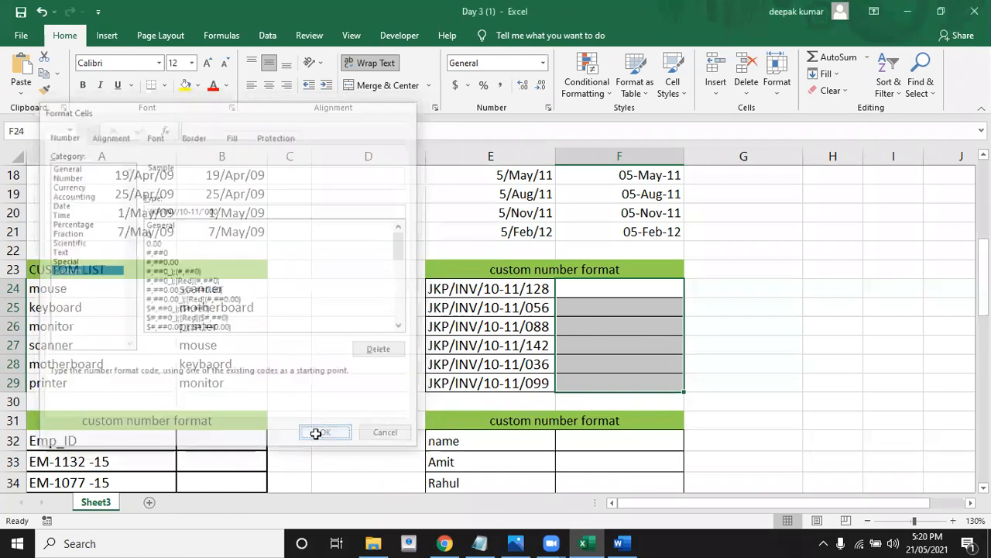
Step: Enter 128, 56 and 88 in cells F24, F25 and F26 of the custom number format table
left_click(590, 288)
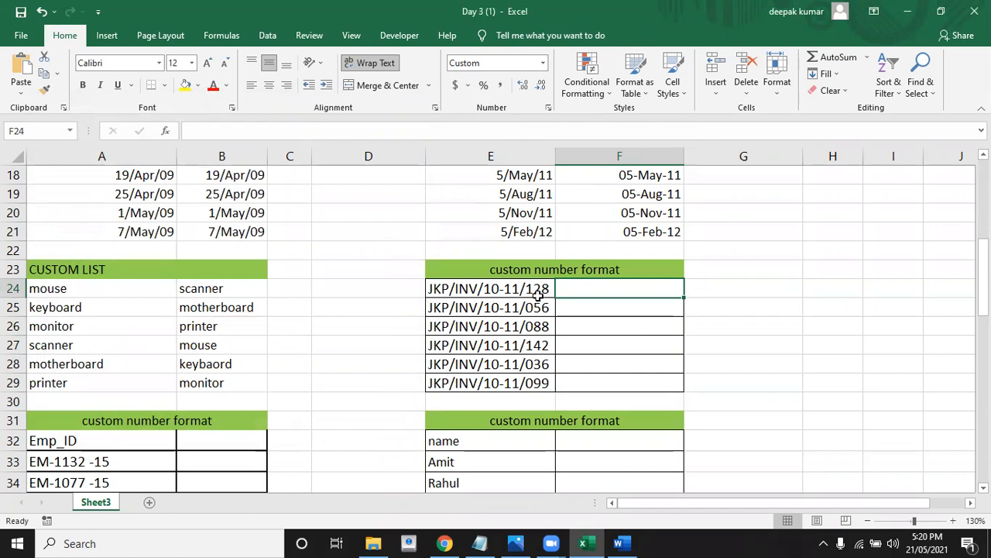
type("128")
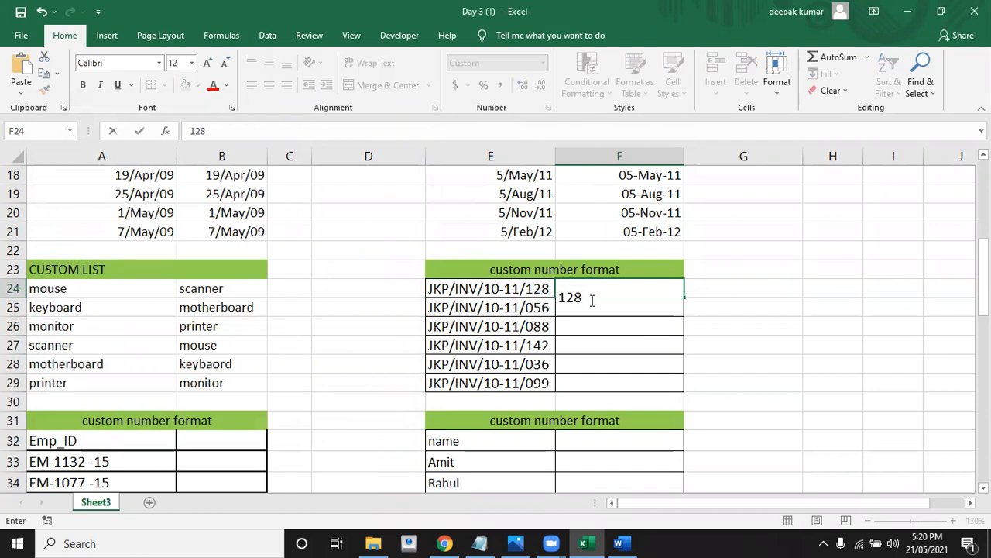
key("Return")
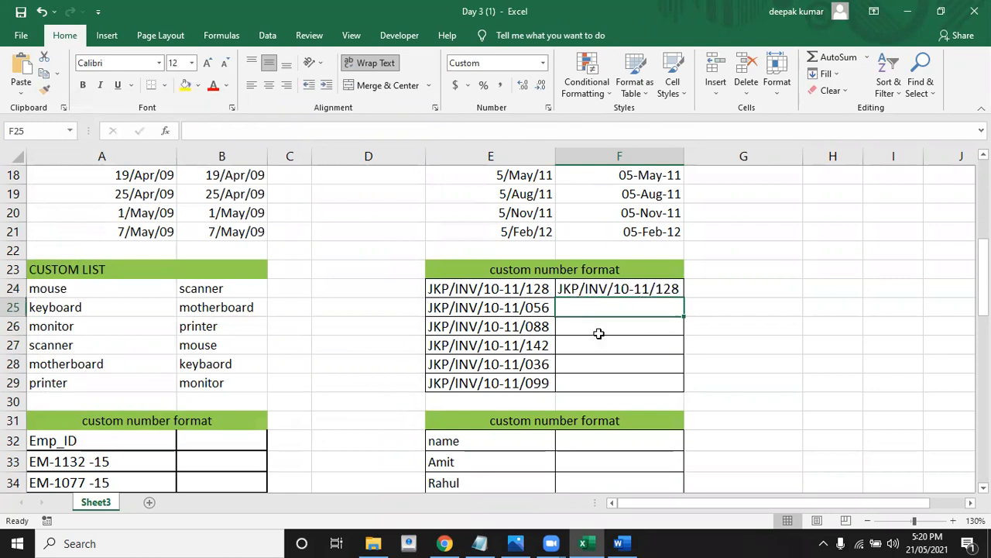
type("56")
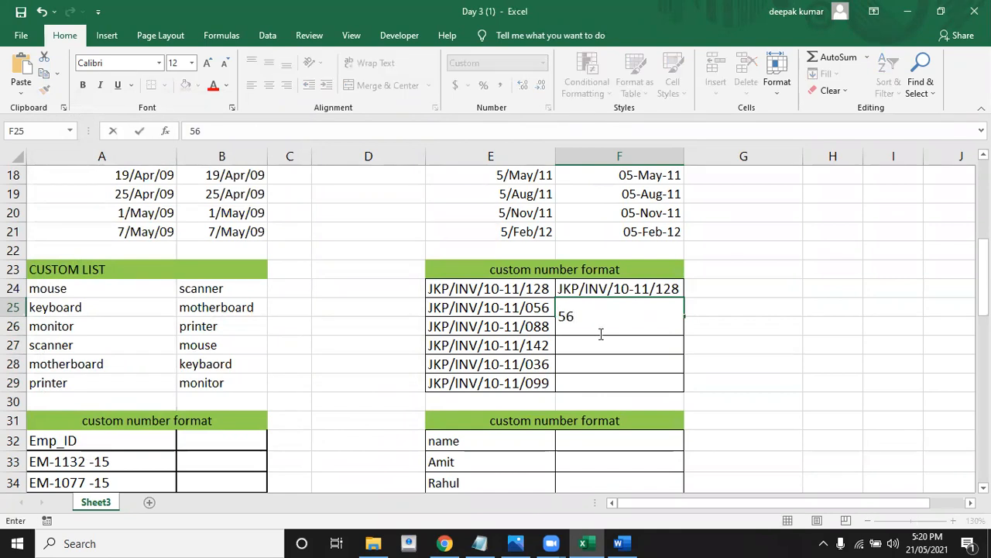
key("Return")
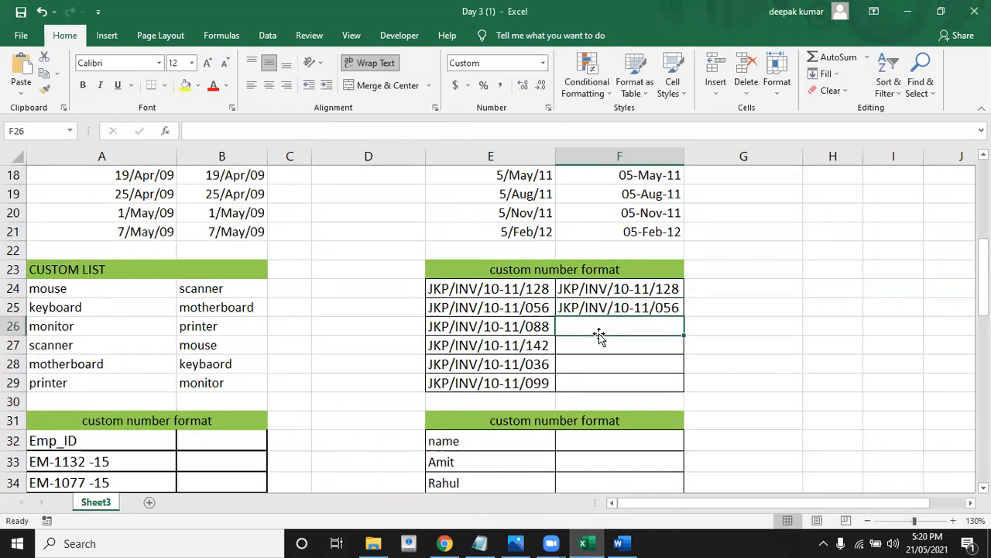
type("88")
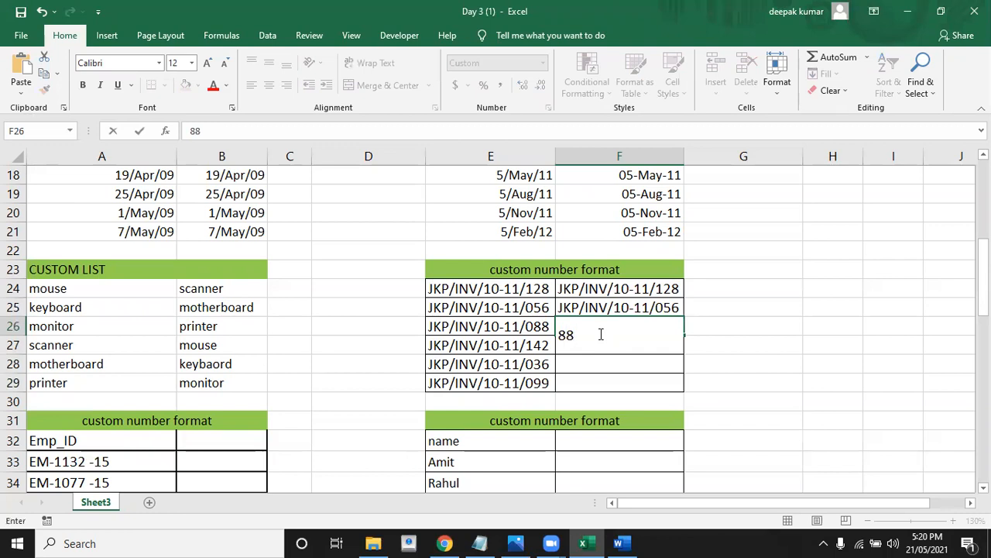
key("Return")
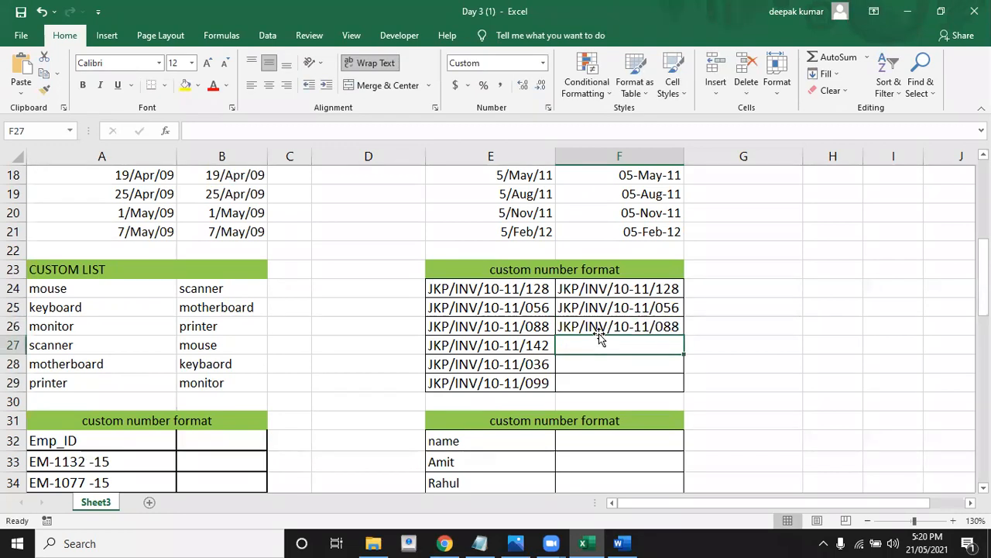
key("Down")
key("Down")
key("Down")
key("Down")
key("Down")
key("Down")
key("Down")
key("Down")
key("Down")
key("Down")
key("Down")
key("Down")
key("Down")
key("Down")
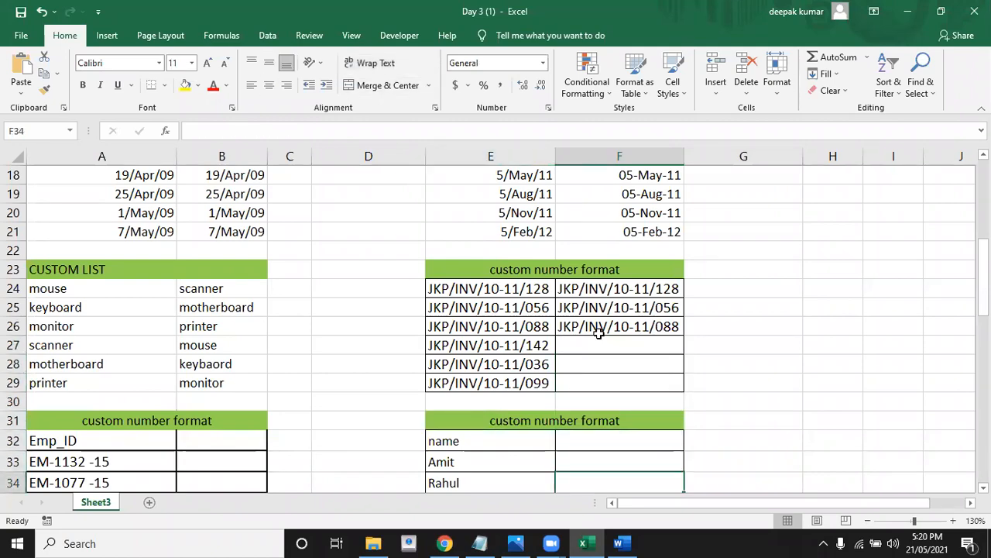
Step: Apply the custom number format "EM-"0000"-15" to cells B33 to B42 beside the Emp_ID list
key("Left")
key("Left")
key("Left")
key("Left")
key("Left")
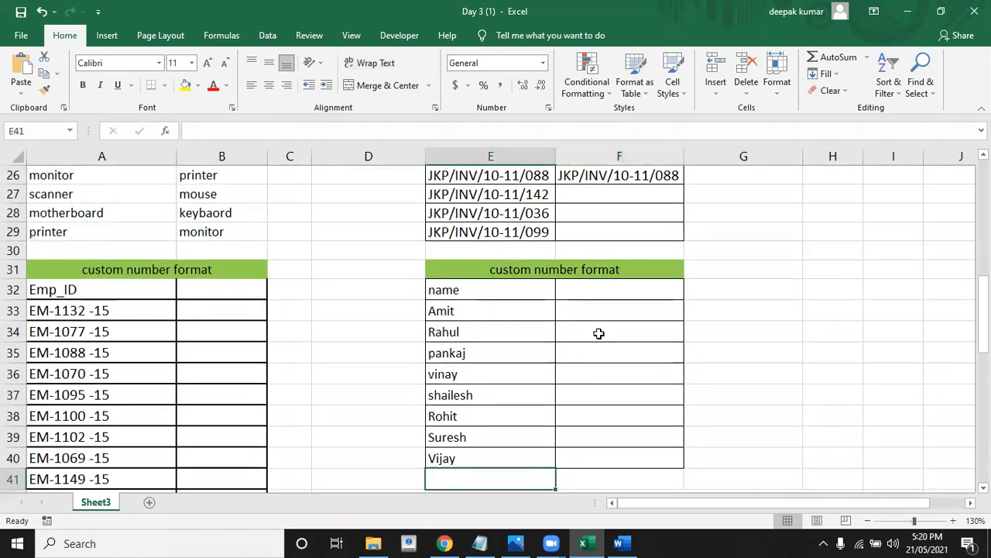
key("Down")
key("Down")
key("Up")
key("Up")
key("Up")
key("Up")
key("Up")
key("Up")
key("Up")
key("Up")
key("Up")
key("Up")
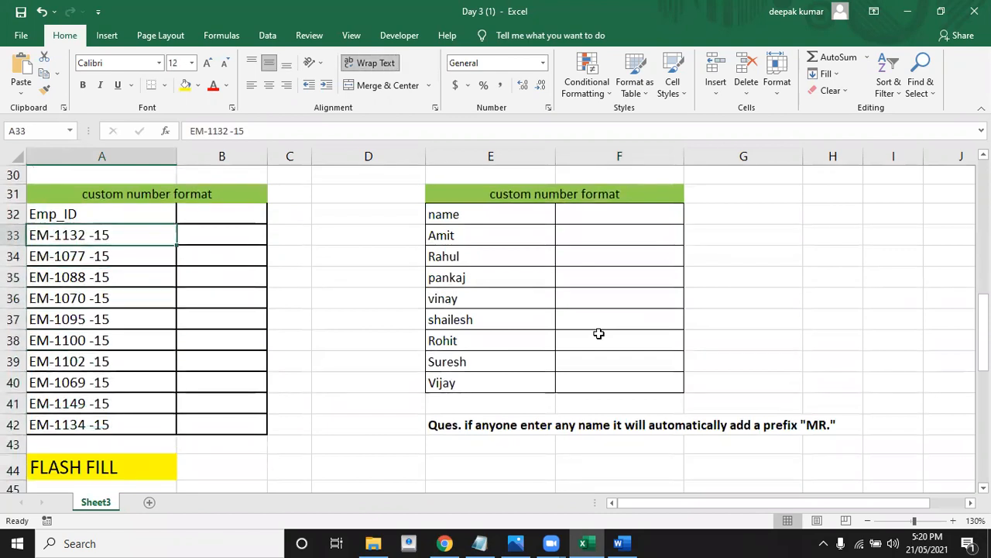
left_click(237, 235)
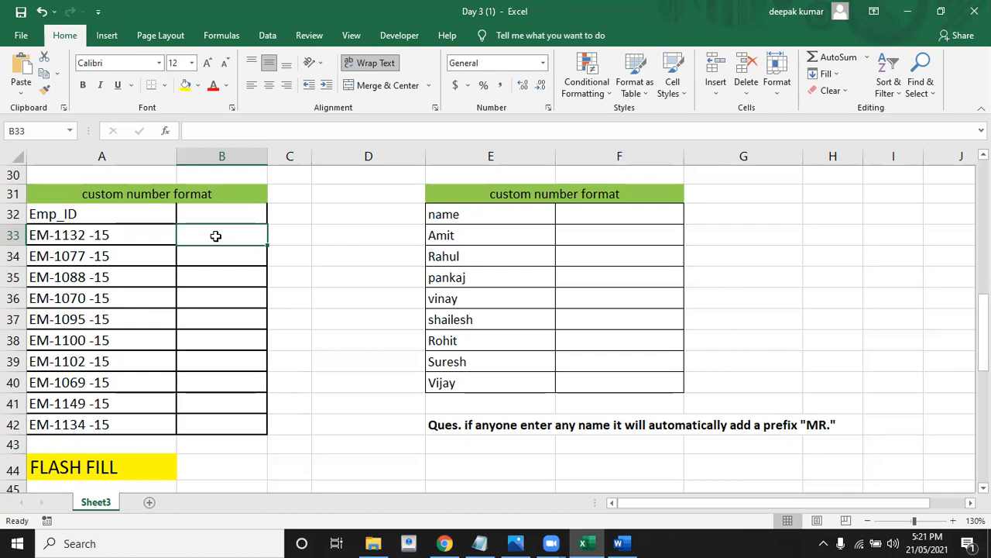
key("shift+Down")
key("shift+Down")
key("shift+Down")
key("shift+Down")
key("shift+Down")
key("shift+Down")
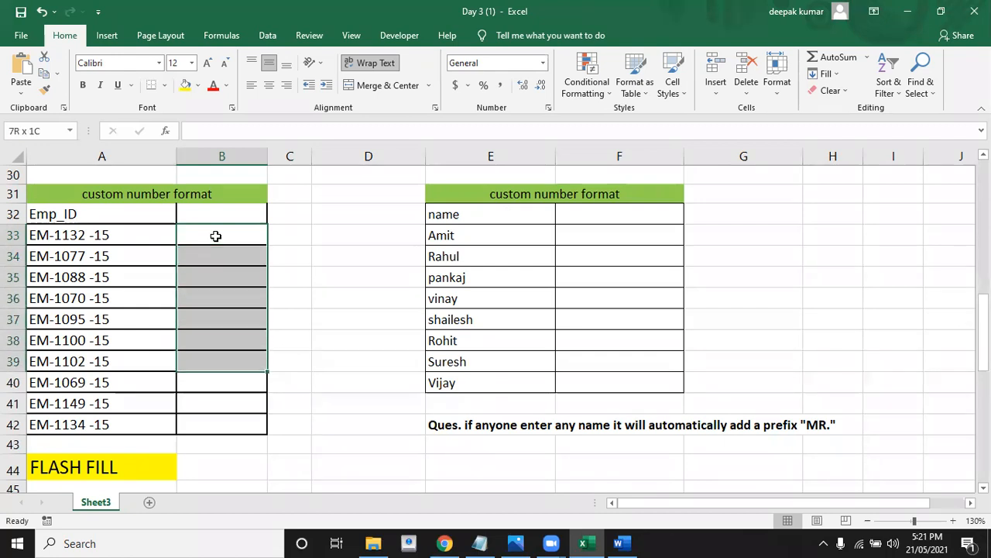
key("shift+Down")
key("shift+Down")
key("shift+Down")
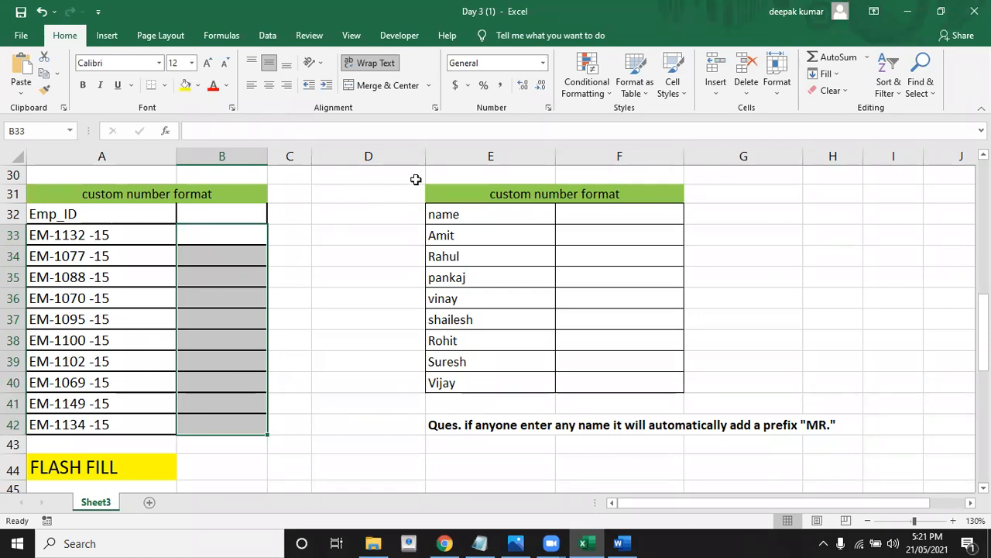
left_click(548, 111)
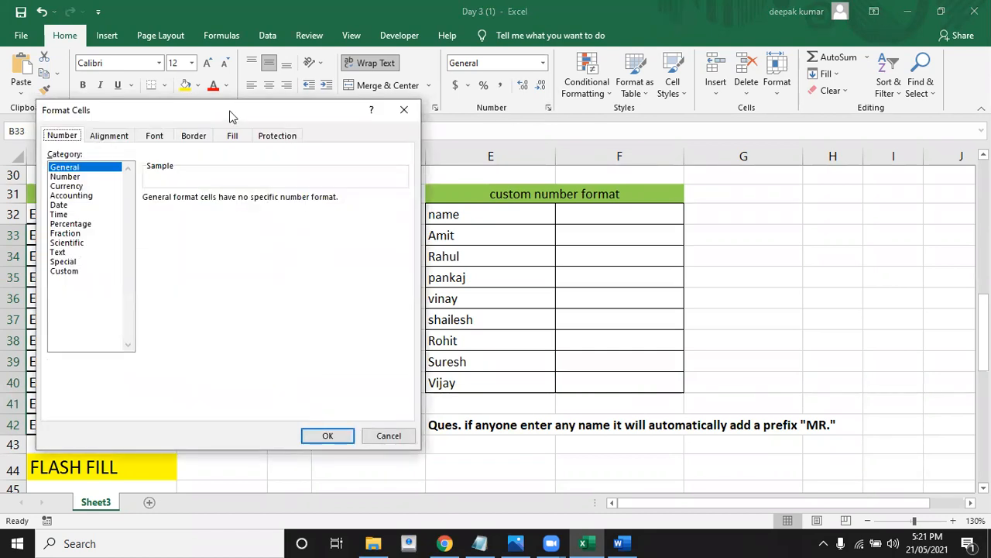
left_click_drag(229, 116, 557, 114)
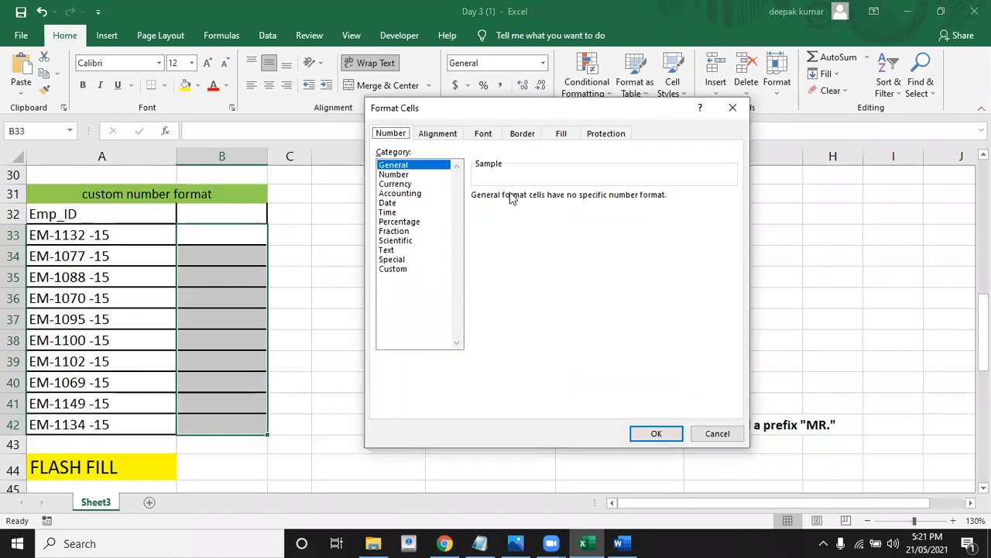
left_click(393, 268)
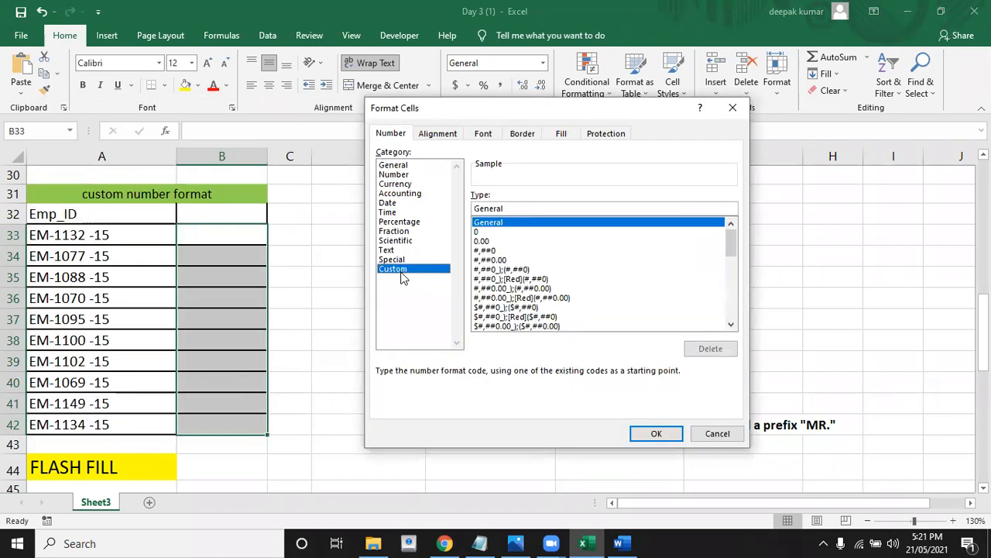
left_click(524, 209)
key("BackSpace")
key("BackSpace")
key("BackSpace")
key("BackSpace")
key("BackSpace")
key("BackSpace")
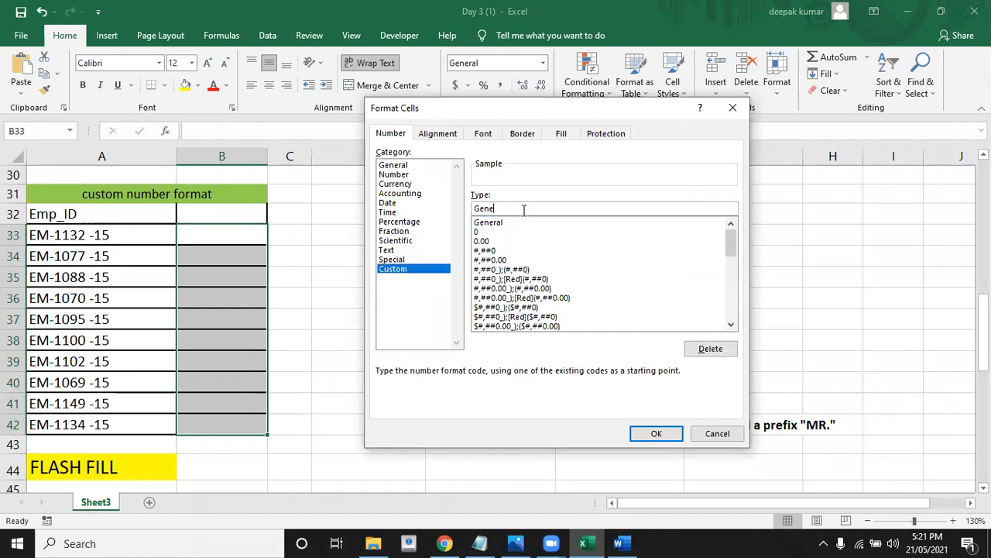
key("BackSpace")
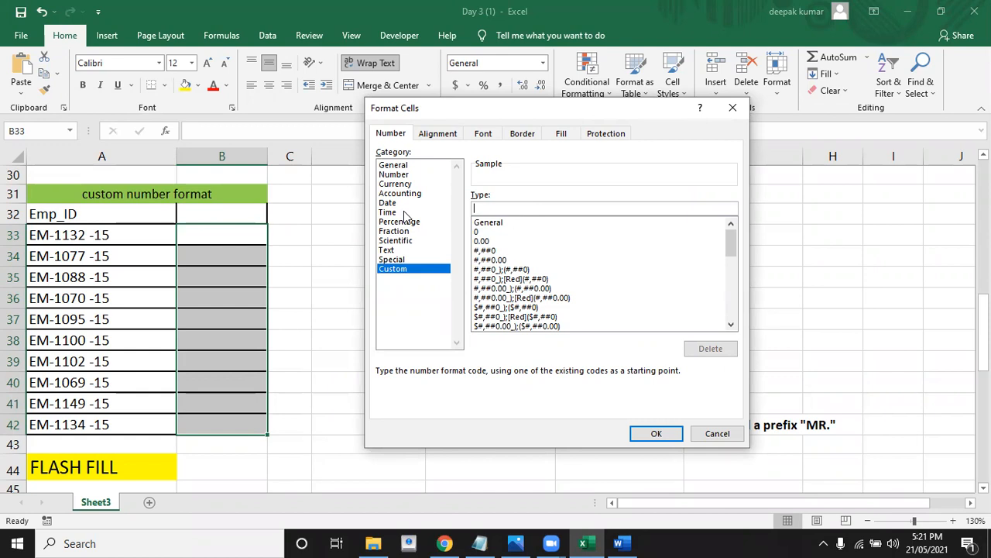
type("\"EM")
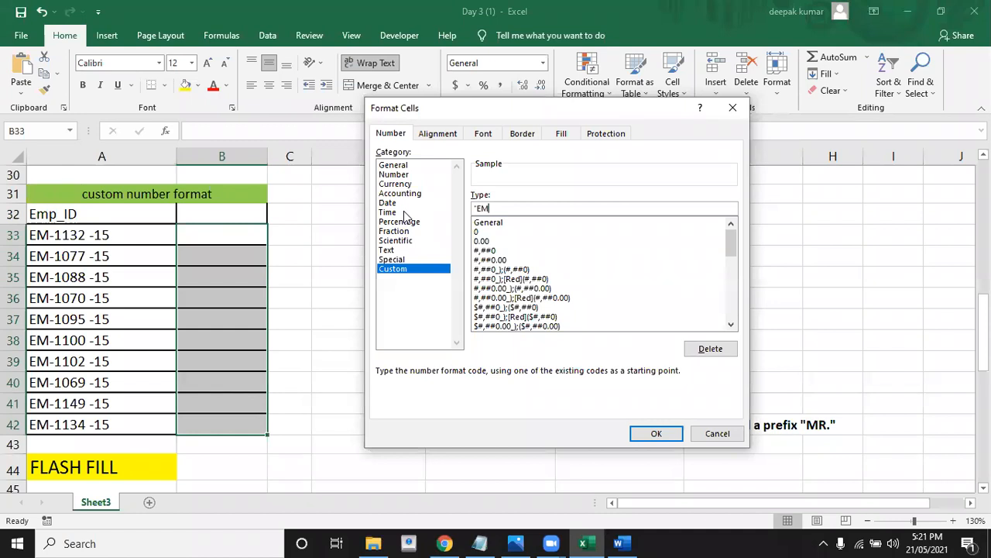
type("-\"")
type("0000")
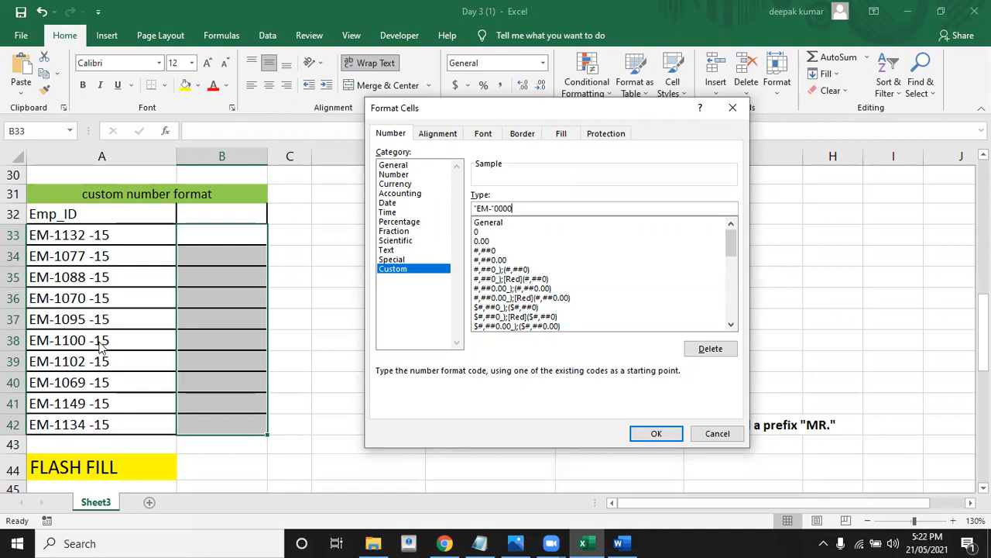
type("\"-15\"")
left_click(637, 433)
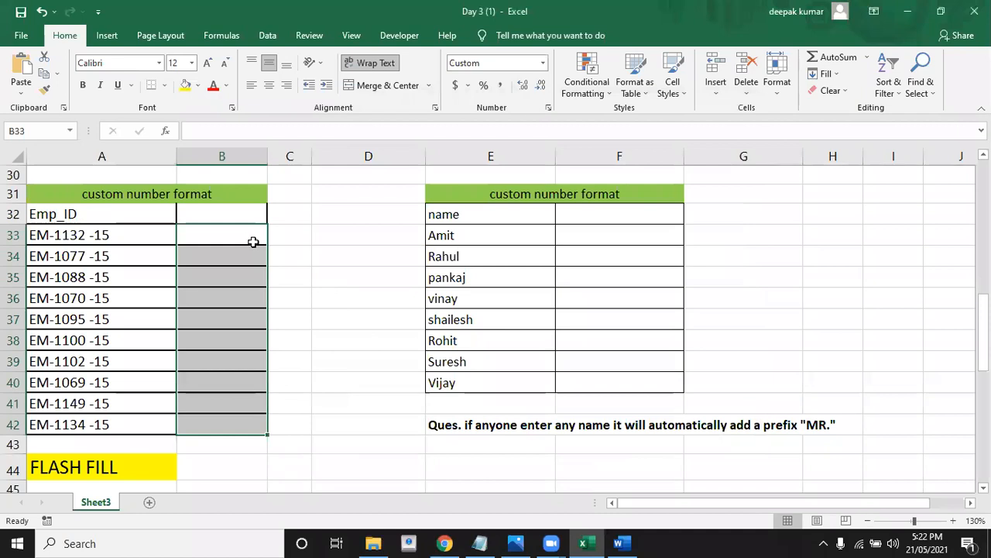
Step: Enter only the four-digit parts of the first two employee IDs from column A in cells B33 and B34
left_click(254, 242)
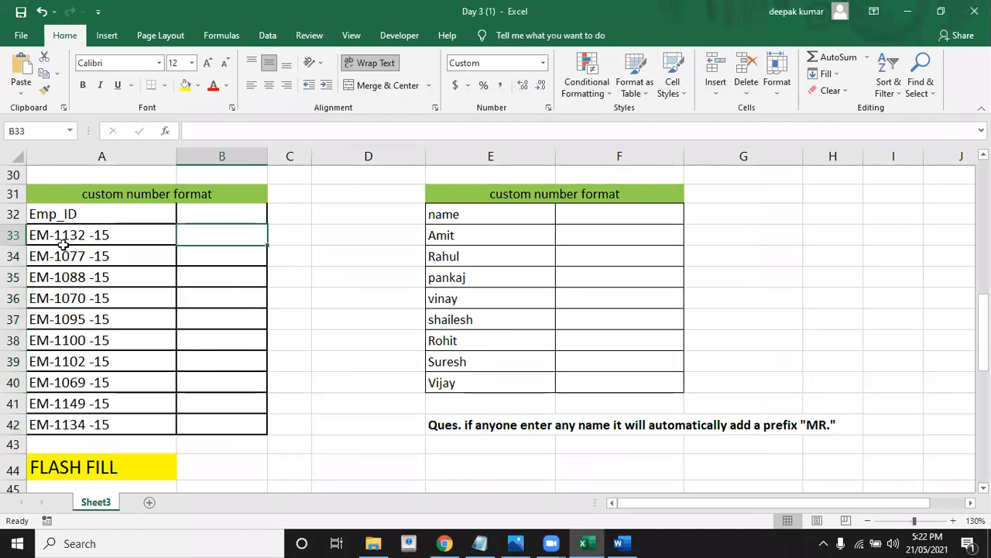
type("1132")
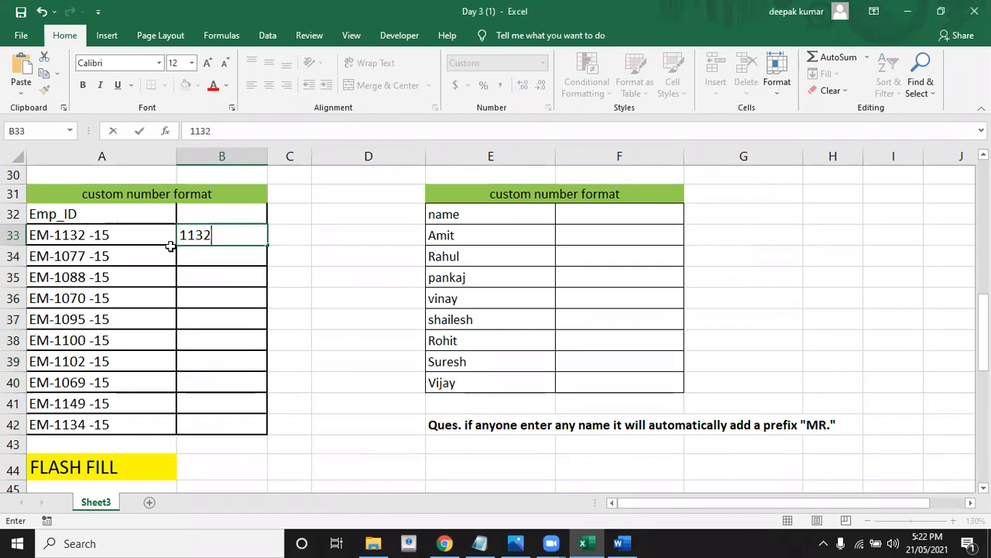
key("Return")
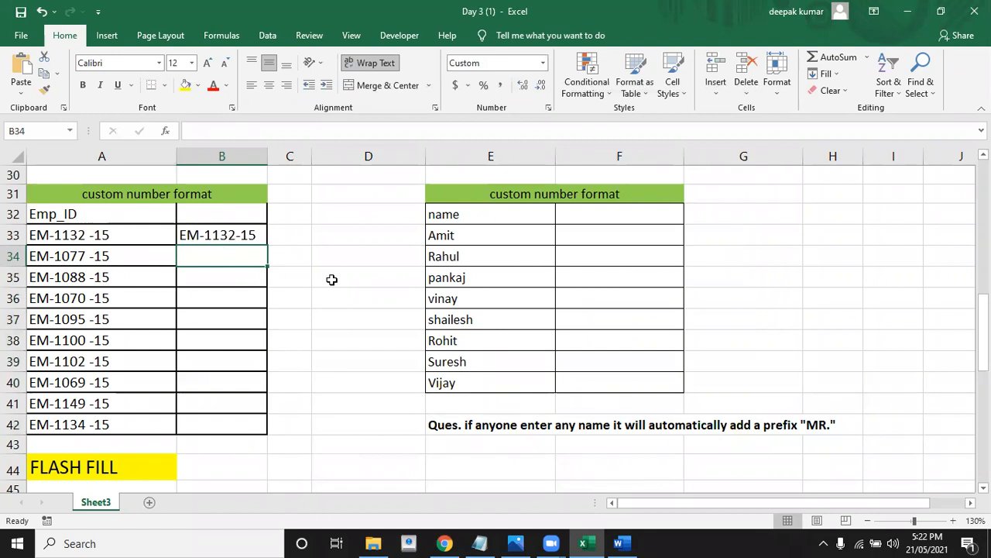
type("1077")
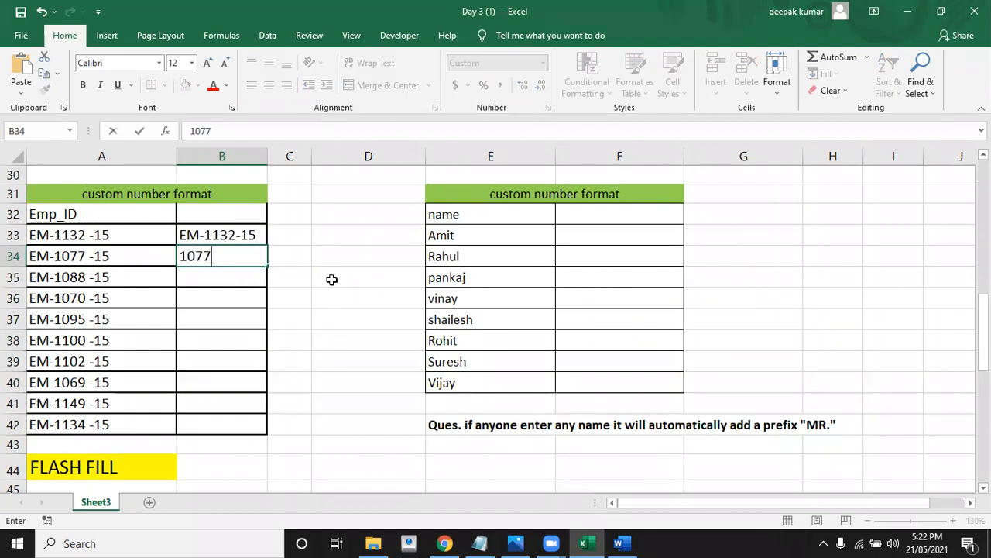
key("Return")
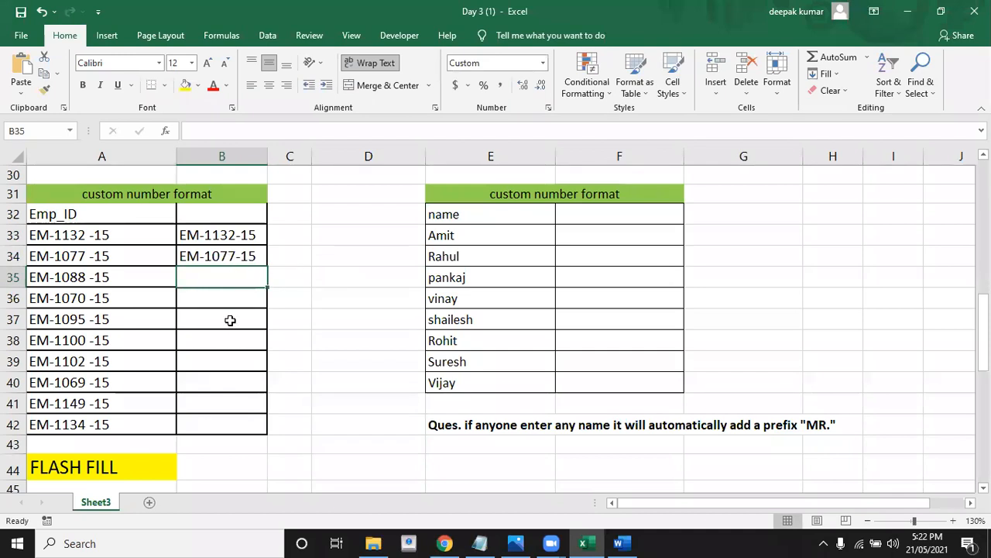
Step: Apply the custom number format "MR "@ to the empty cells F33 to F40 beside the name list
left_click(520, 223)
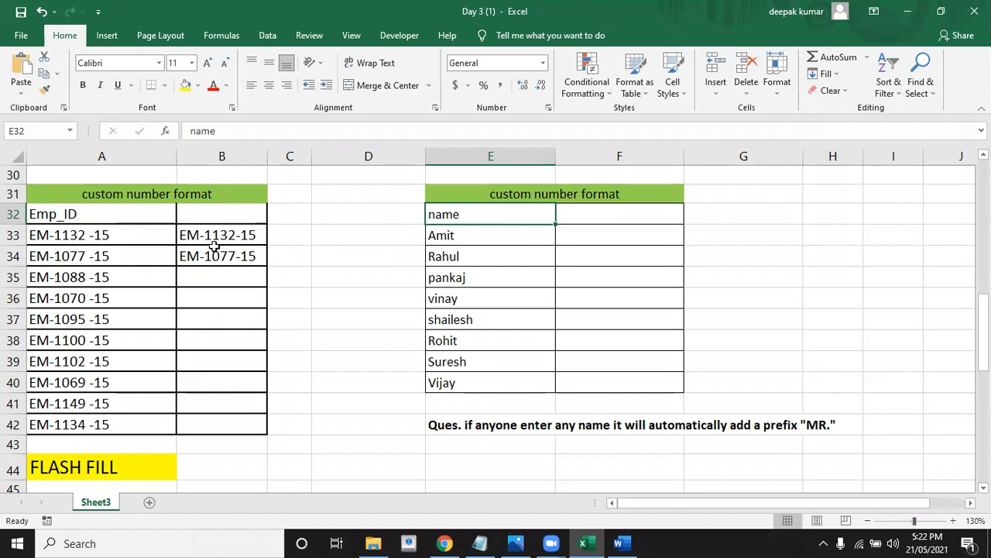
left_click(450, 241)
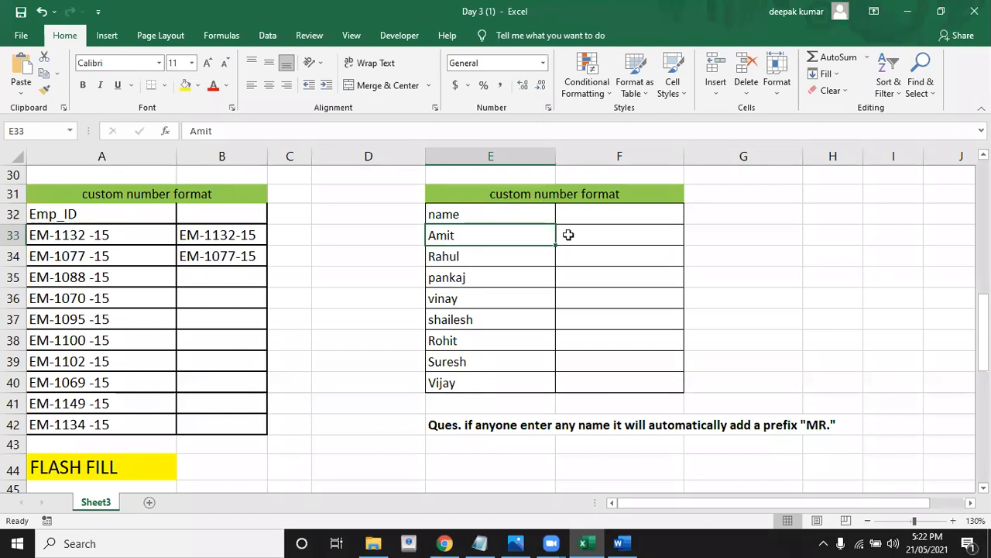
left_click(569, 234)
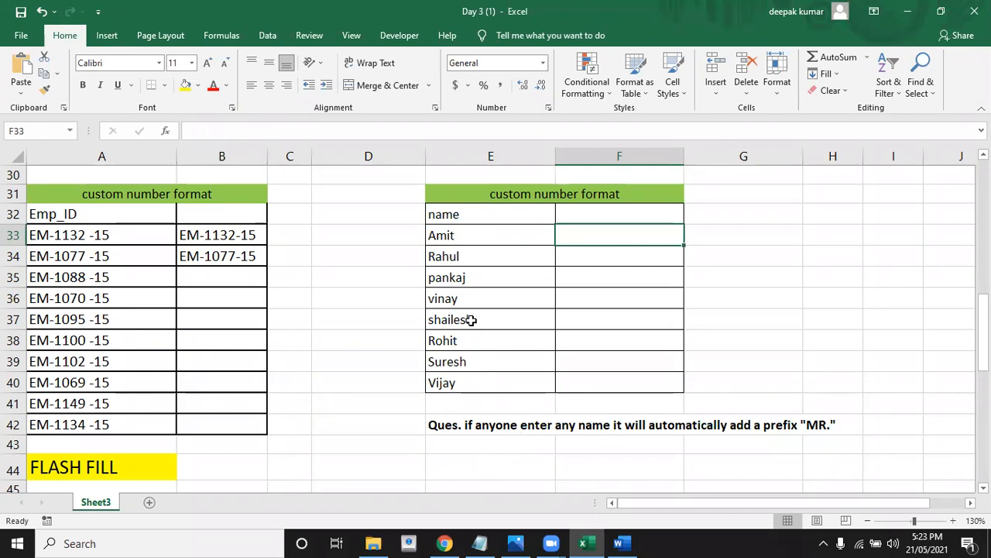
left_click(603, 260)
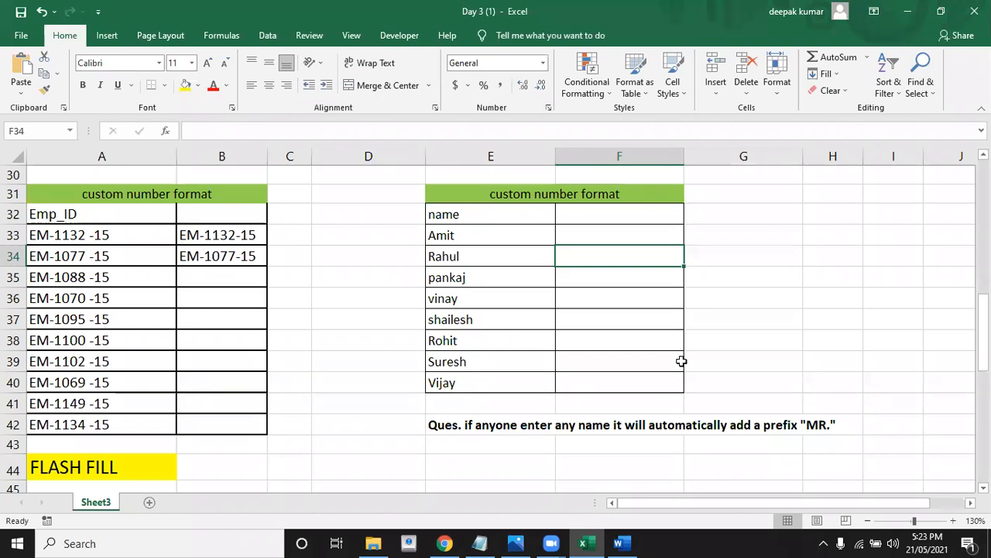
left_click(606, 239)
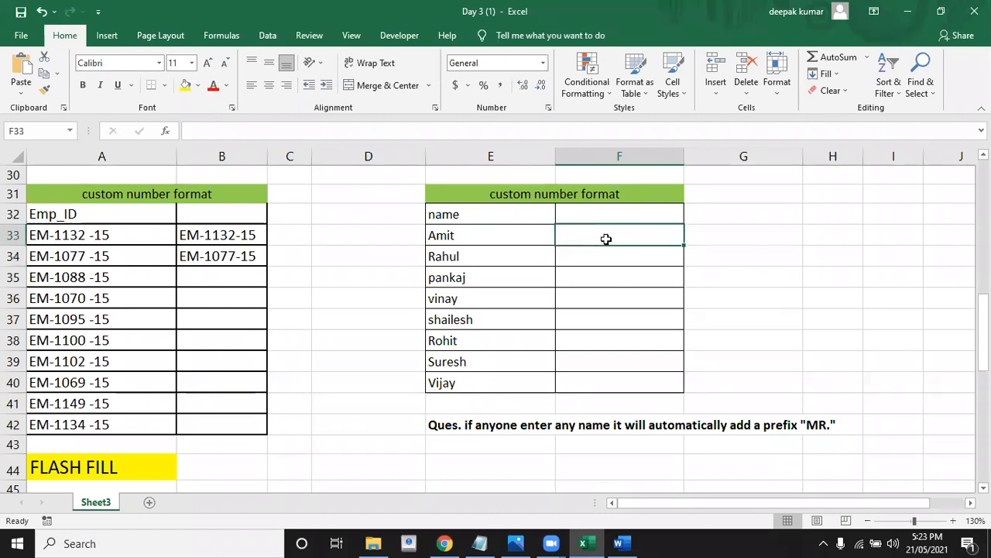
left_click_drag(606, 238, 605, 382)
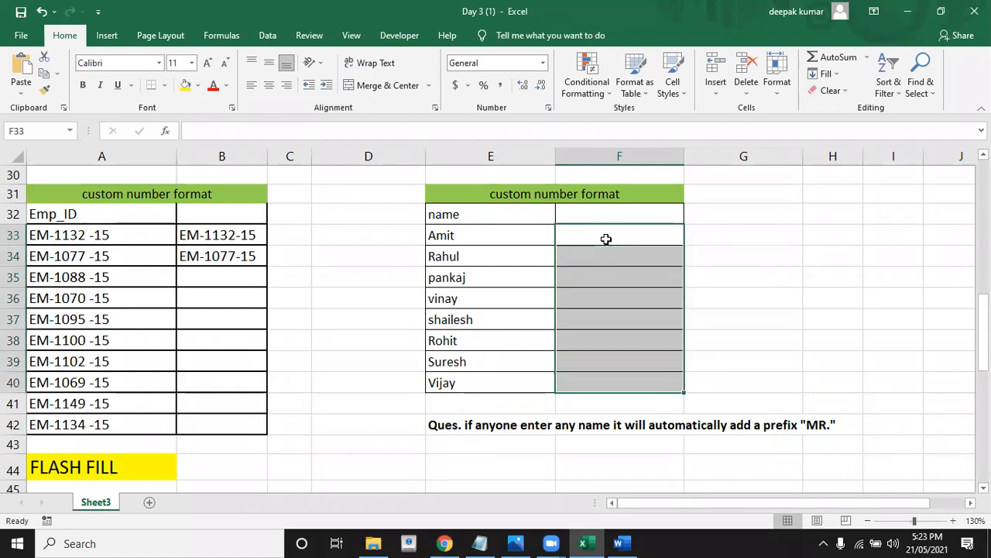
key("ctrl+1")
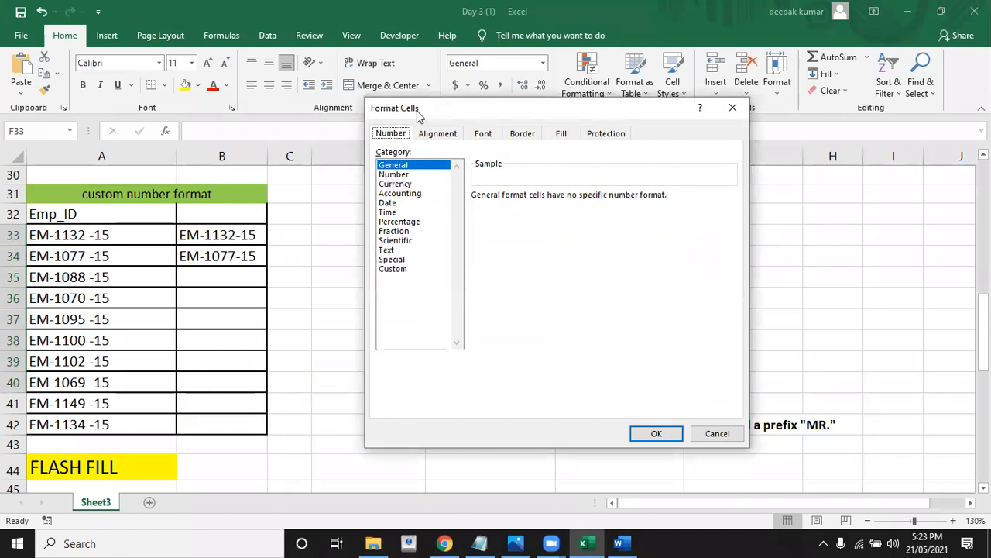
left_click_drag(503, 114, 210, 95)
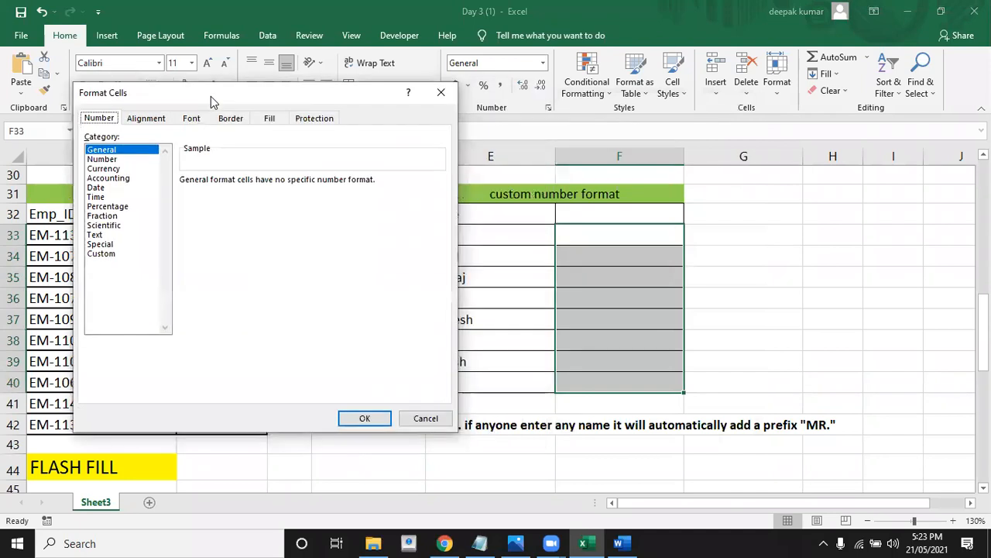
left_click(111, 257)
left_click(225, 196)
key("BackSpace")
key("BackSpace")
key("BackSpace")
key("BackSpace")
key("BackSpace")
key("BackSpace")
key("BackSpace")
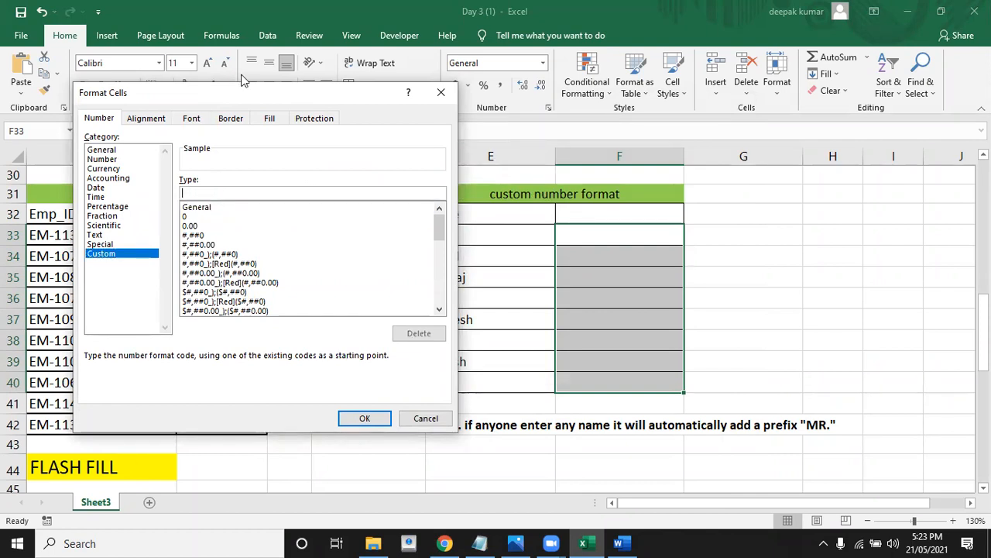
left_click_drag(246, 96, 213, 84)
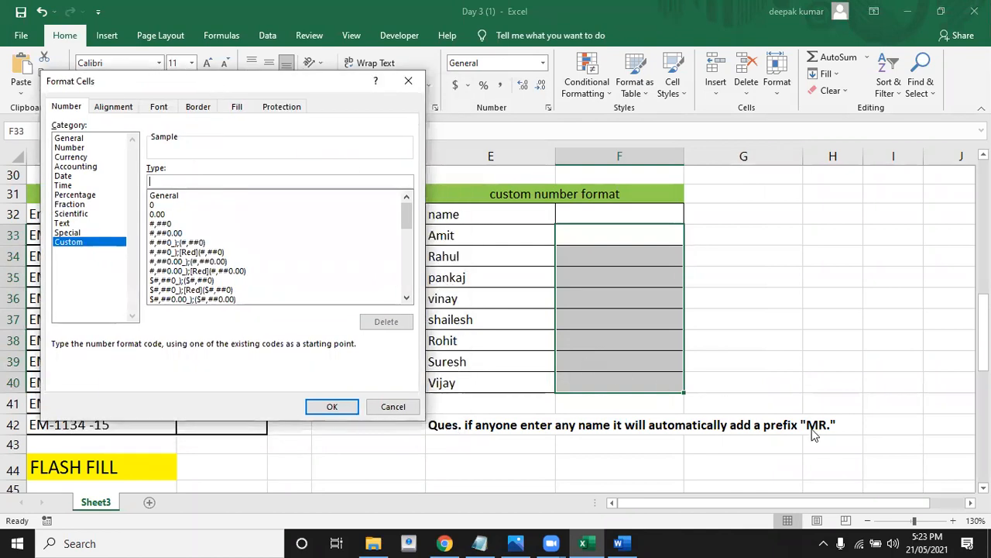
type("\"MR \"")
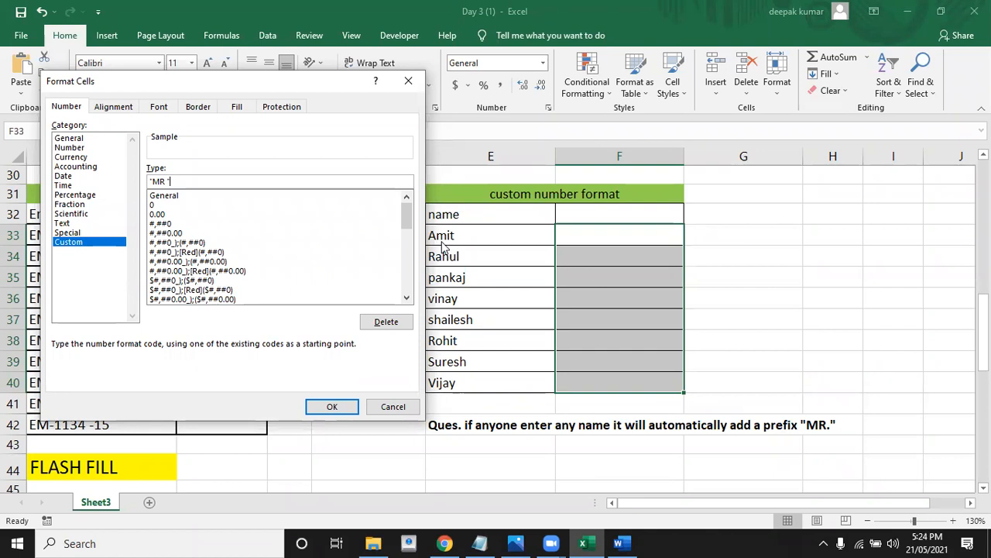
type("@")
left_click(333, 411)
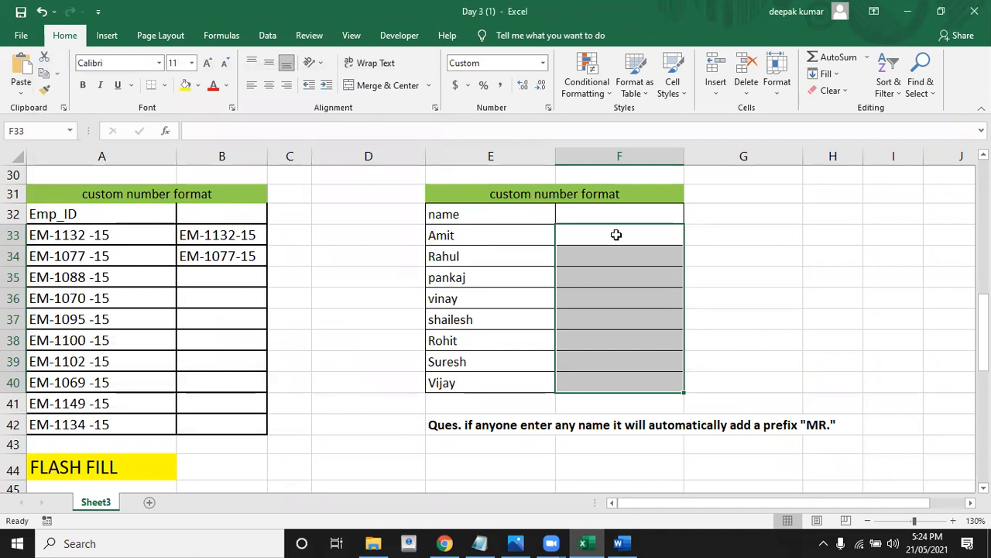
Step: Enter the first three names from the name list in capitals, without a prefix, in cells F33, F34 and F35
left_click(616, 234)
type("AMIT")
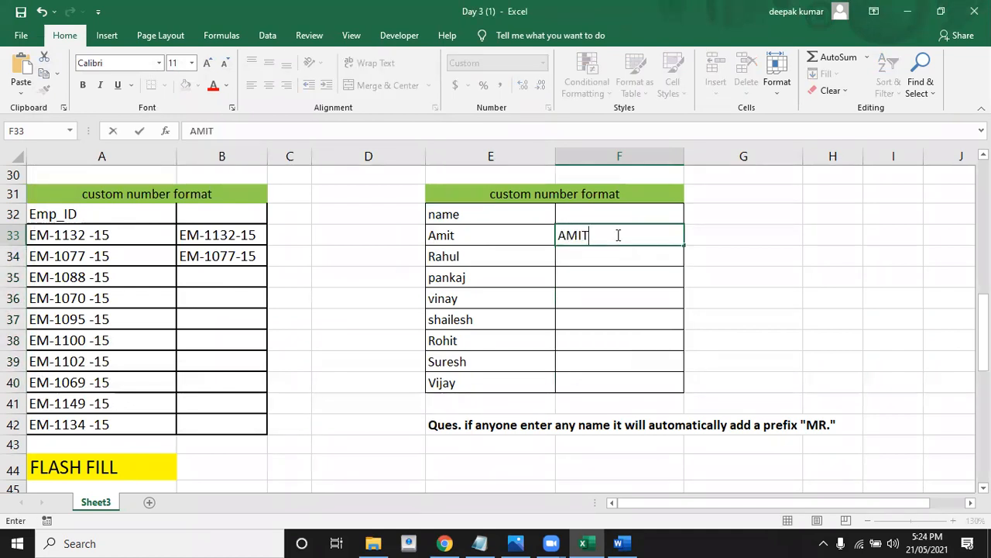
key("Return")
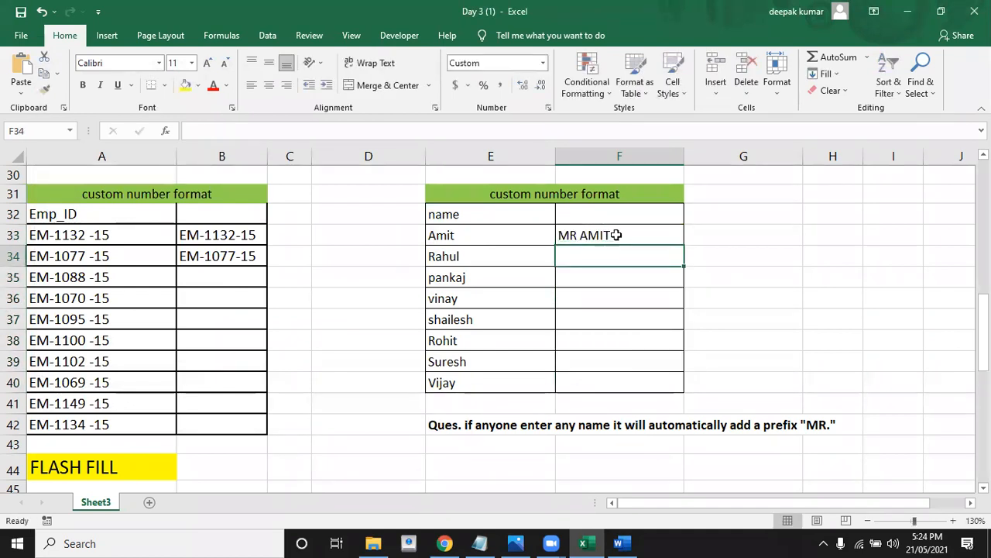
type("RAHUL")
key("Return")
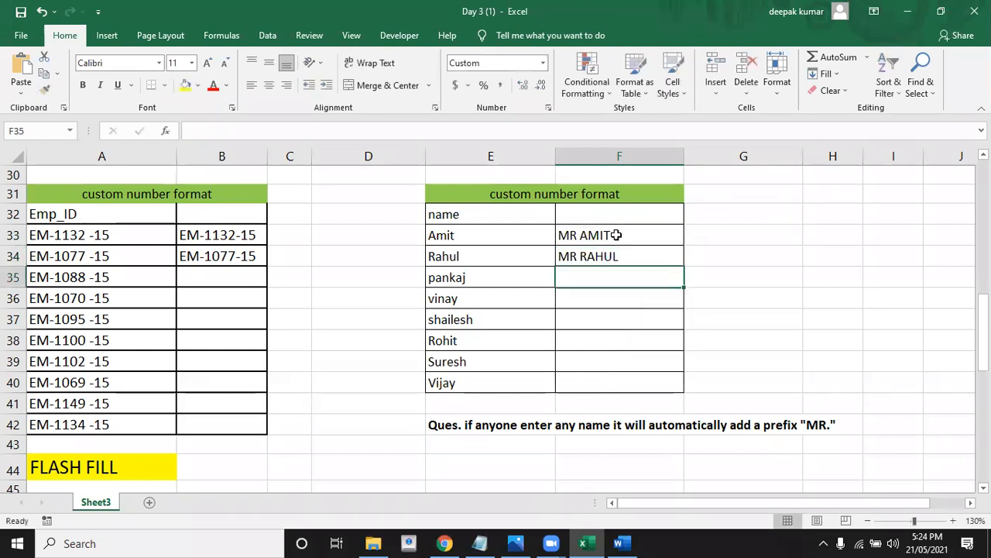
type("PANKAJ")
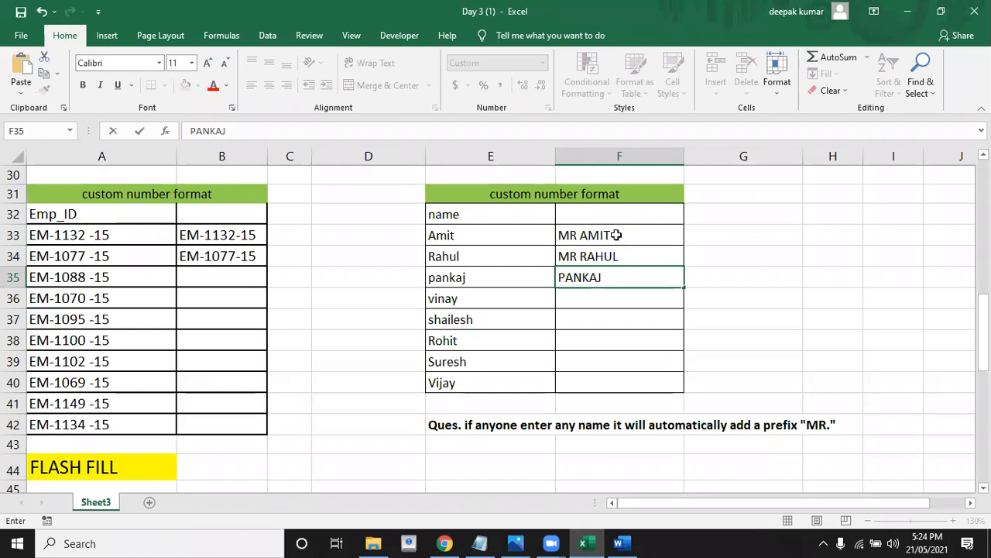
key("Return")
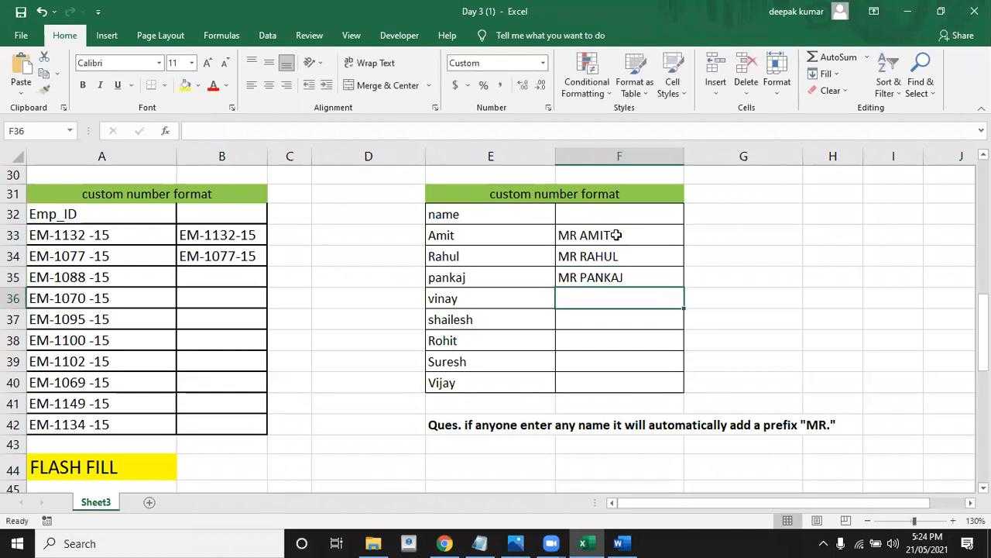
Step: Look over the FLASH FILL section and its name tables starting in row 46
key("Down")
key("Down")
key("Down")
key("Down")
key("Down")
key("Down")
key("Down")
key("Down")
key("Down")
key("Down")
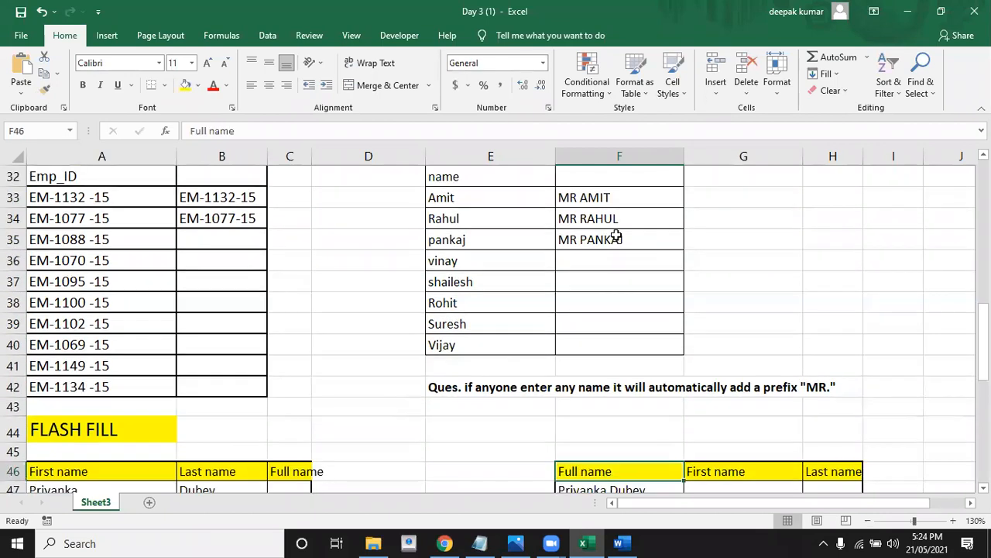
key("Left")
key("Left")
key("Left")
key("Left")
key("Left")
key("Up")
key("Up")
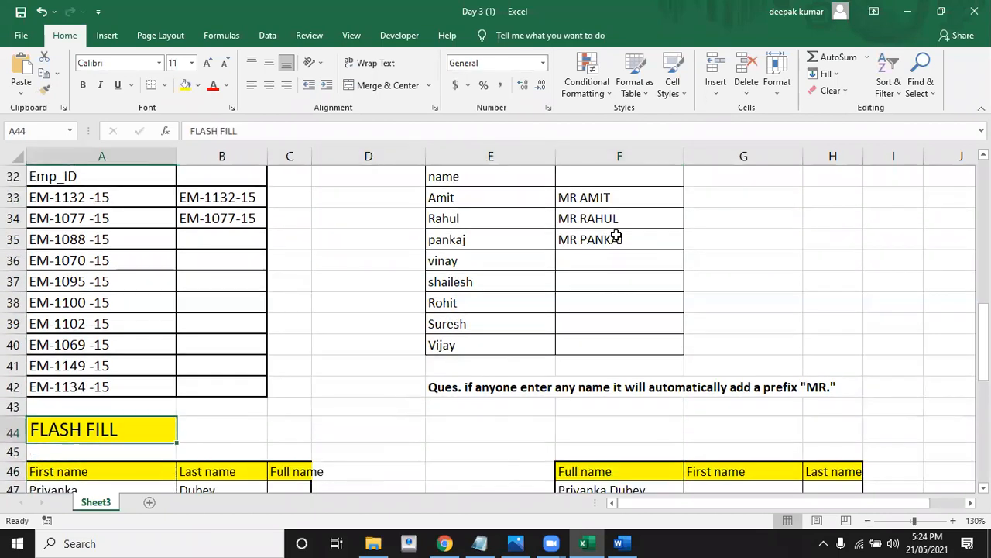
key("Down")
key("Down")
key("Down")
key("Down")
key("Down")
key("Down")
key("Down")
key("Down")
key("Down")
key("Down")
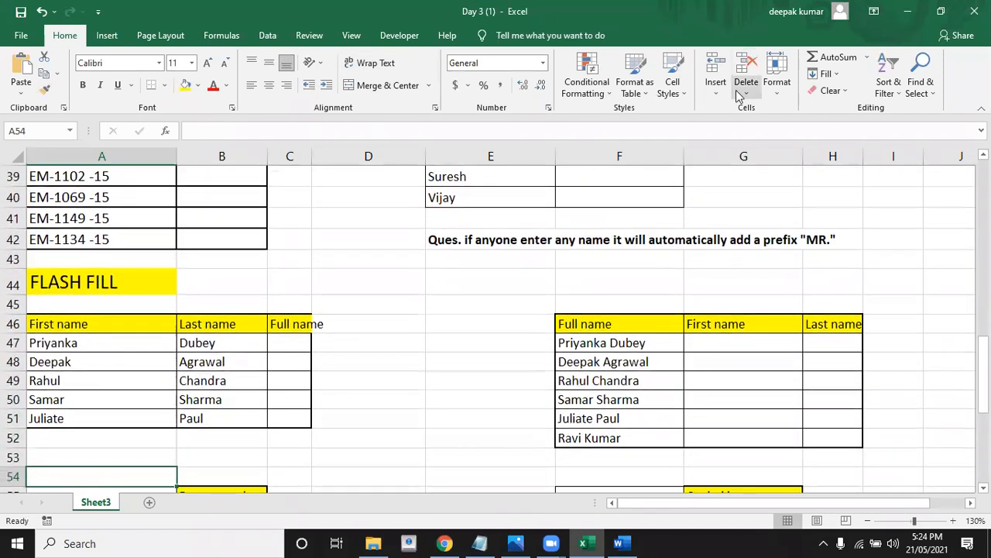
Step: Widen column C of the first FLASH FILL table to make room for complete full names
left_click_drag(312, 158, 352, 161)
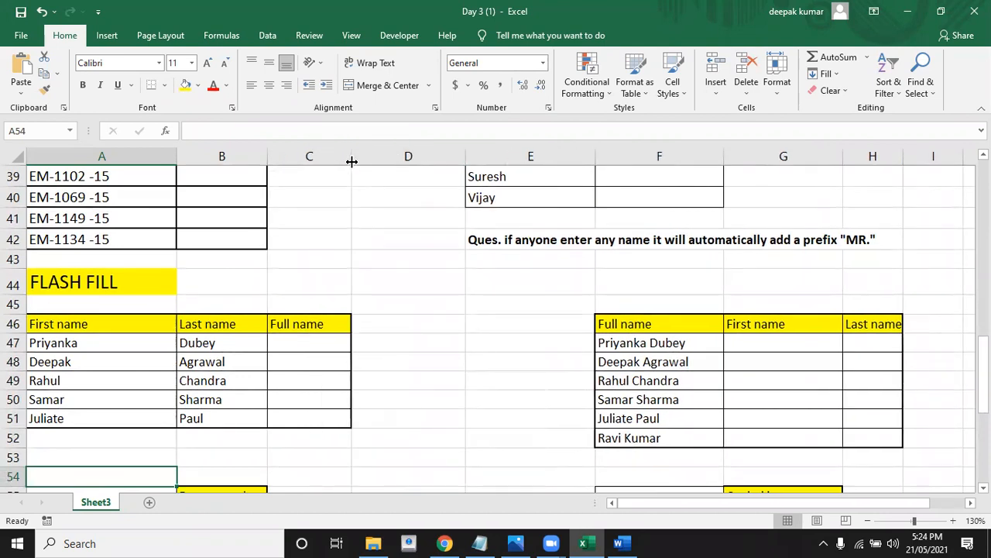
left_click(298, 254)
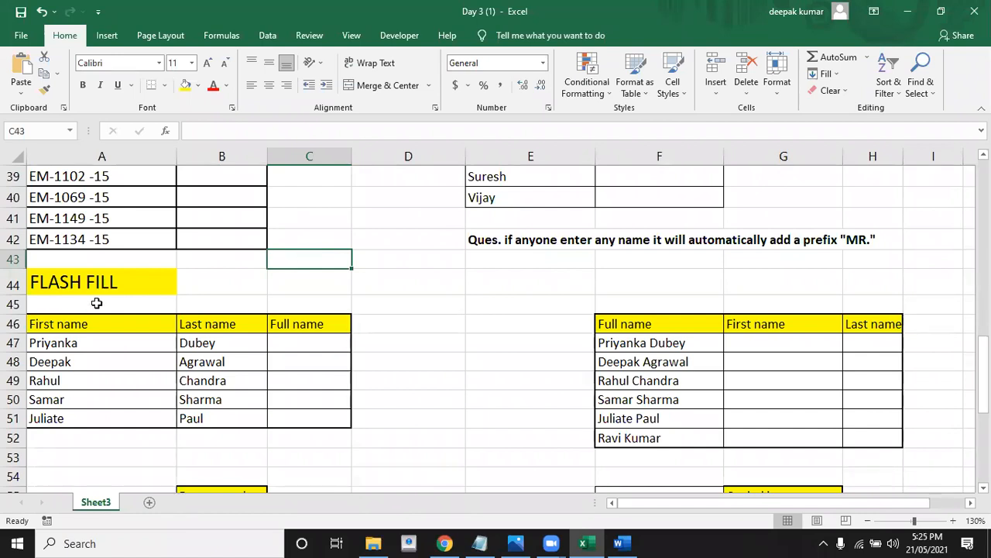
left_click(316, 340)
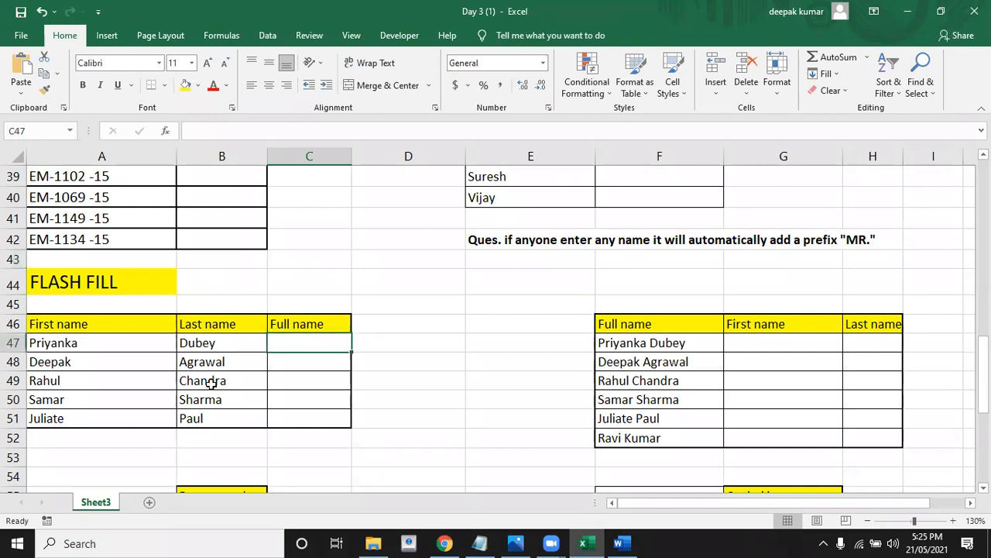
left_click(71, 348)
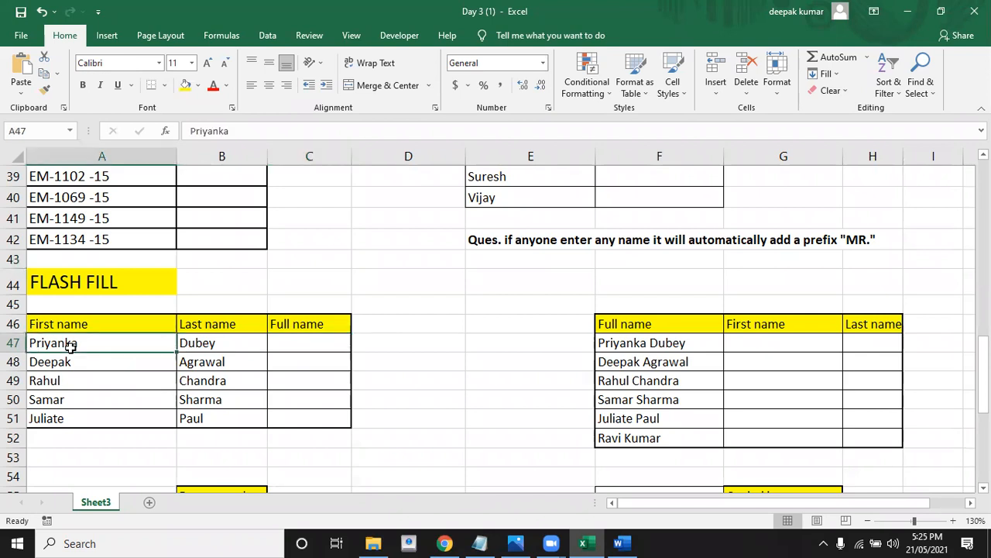
left_click(210, 344)
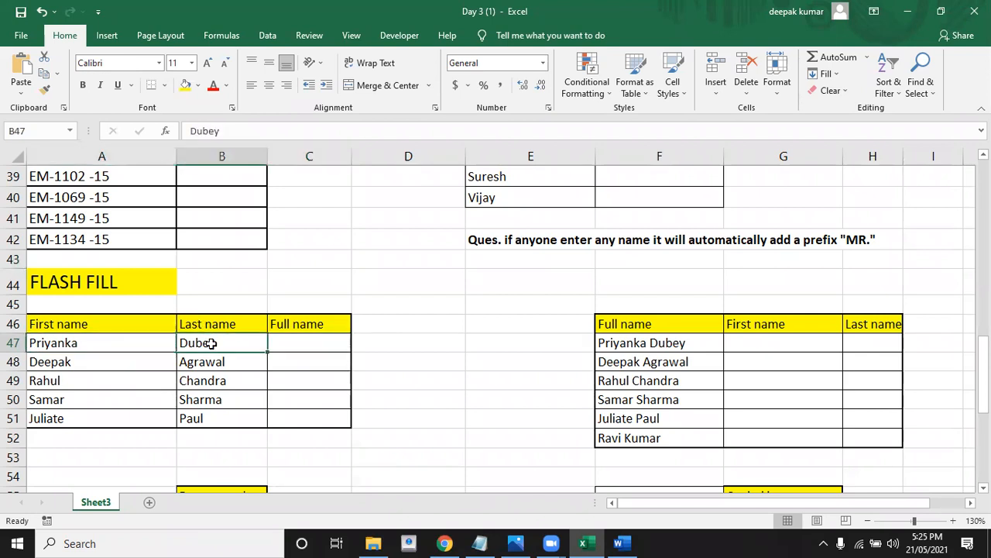
left_click(304, 345)
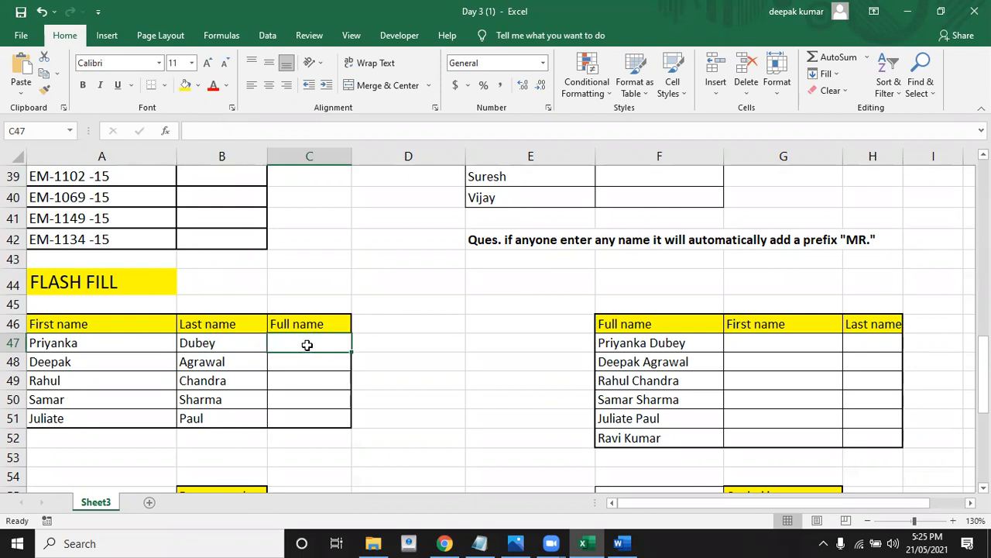
left_click_drag(351, 160, 384, 160)
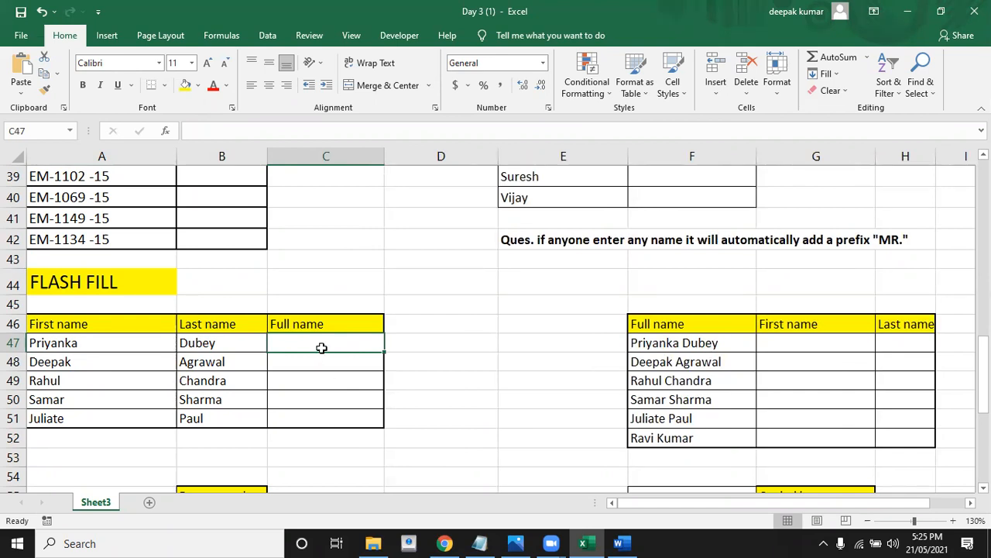
Step: Enter the first row's first and last name combined in capitals in cell C47 under Full name
type("PRIYAN")
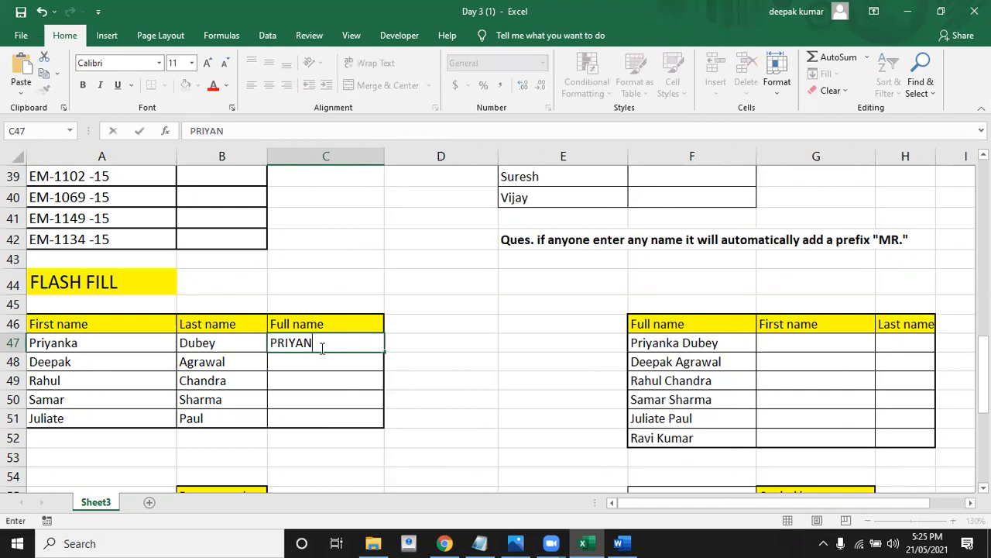
type("KA DUBEY")
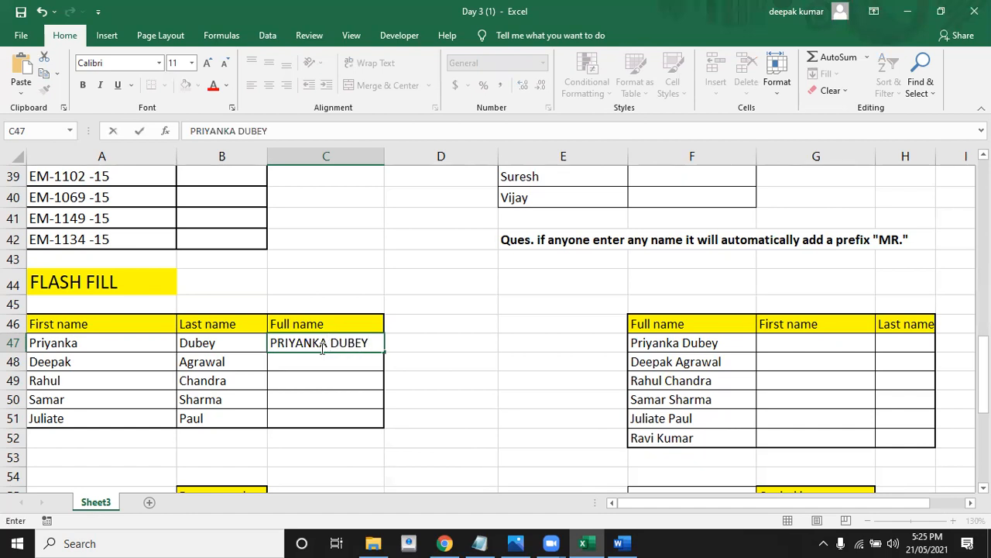
key("Return")
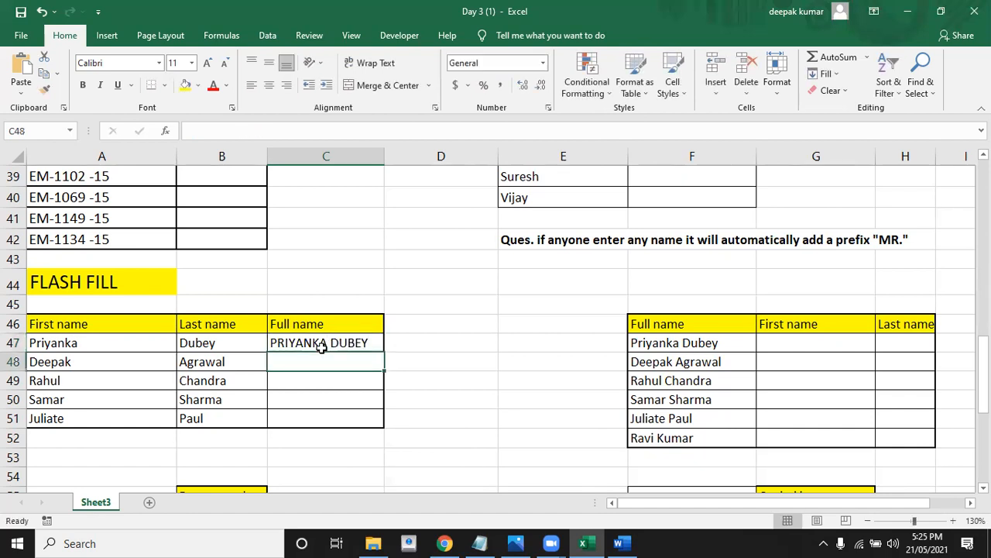
Step: Flash Fill the full names in cells C47 to C51 from the example in C47, and check the filled entries
left_click(321, 347)
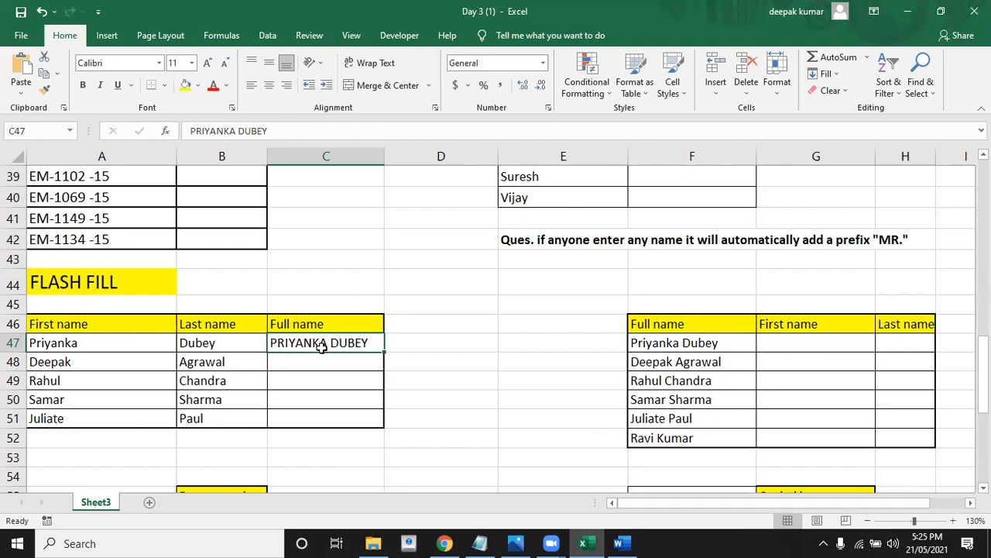
key("shift+Down")
key("shift+Down")
key("shift+Down")
key("shift+Down")
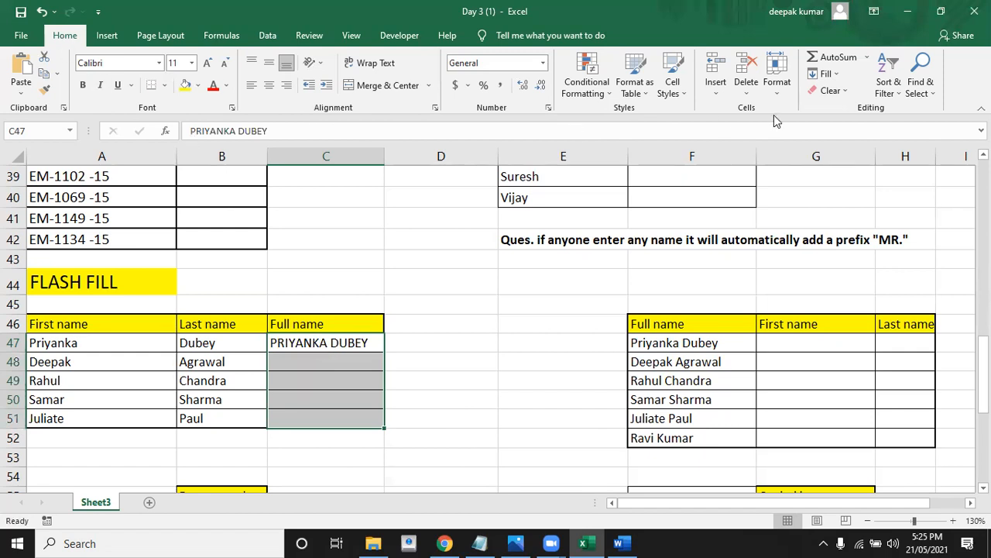
left_click(837, 74)
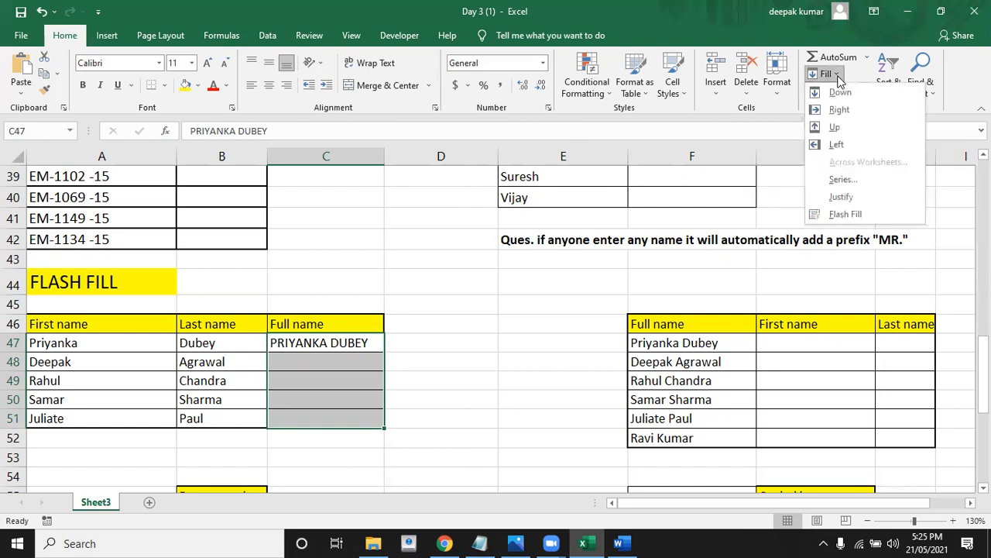
left_click(845, 215)
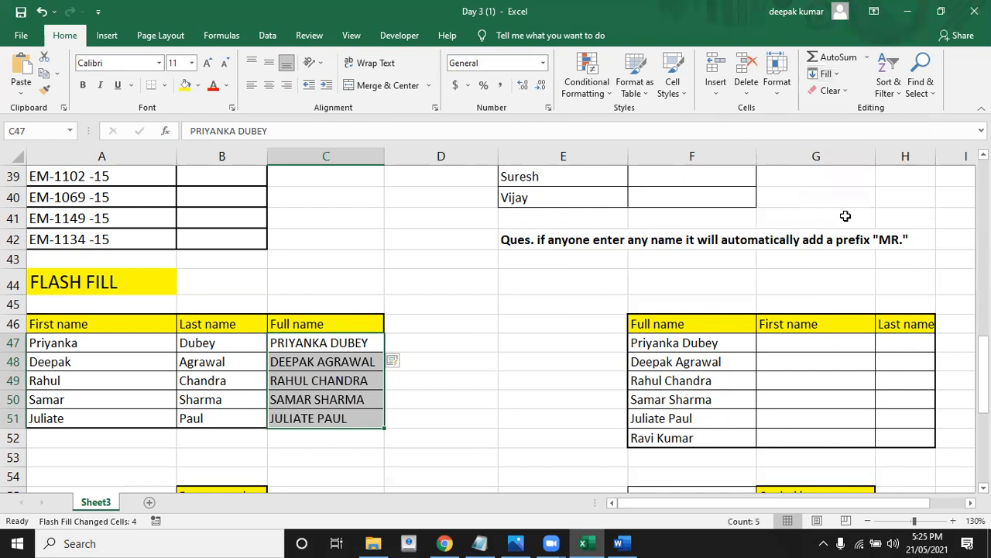
left_click(352, 344)
left_click(343, 360)
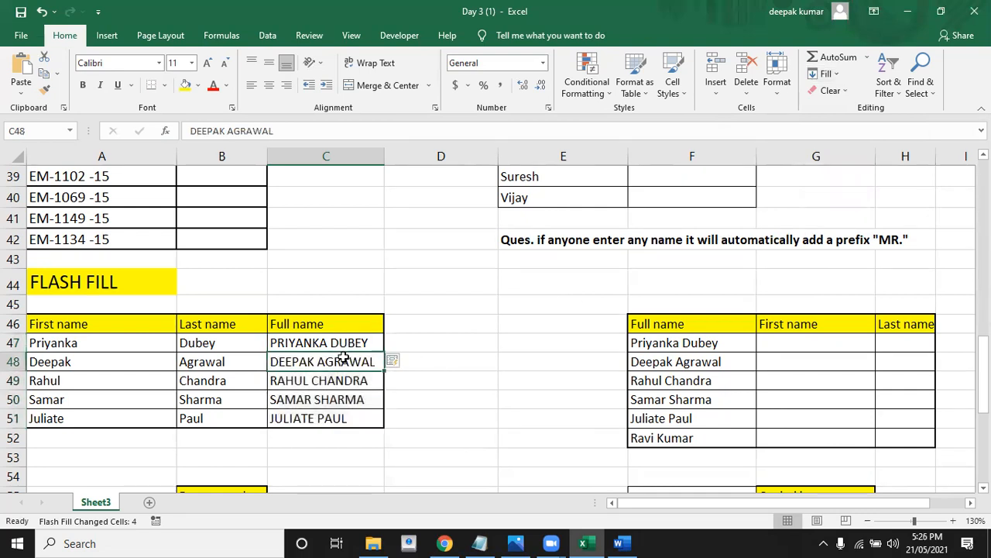
left_click(338, 391)
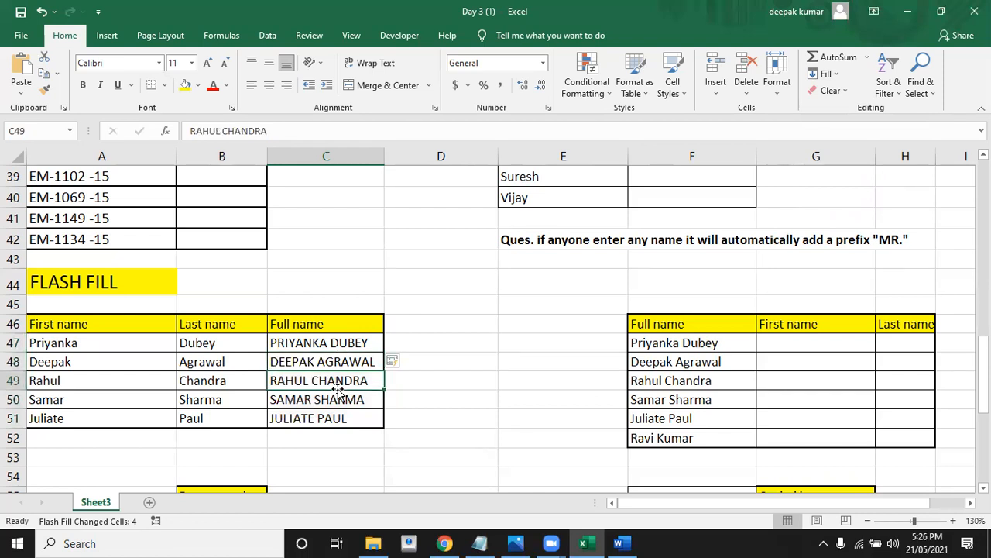
Step: Enter only the first name from the full name in F47 in cell G47, under First name
key("Right")
key("Right")
key("Right")
key("Right")
key("Right")
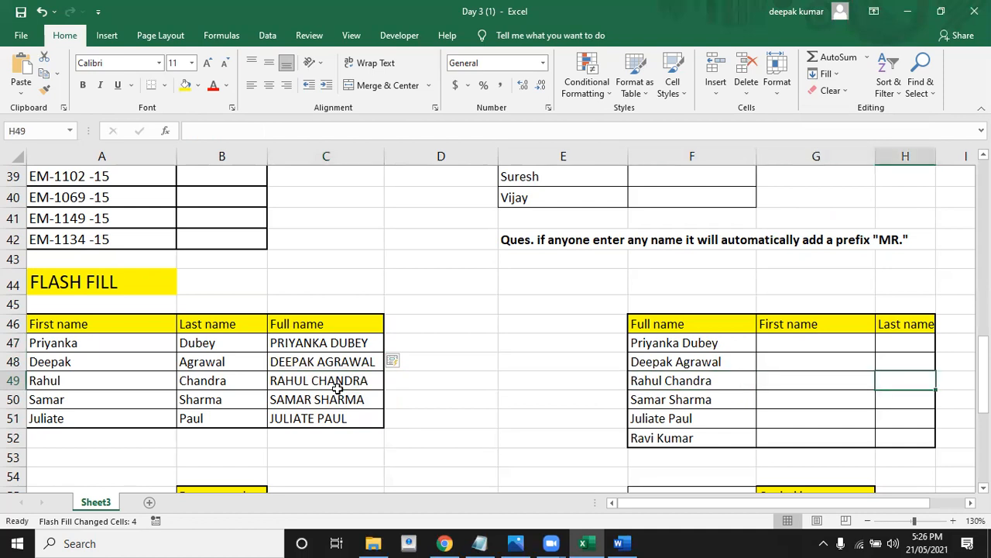
key("Left")
key("Up")
key("Up")
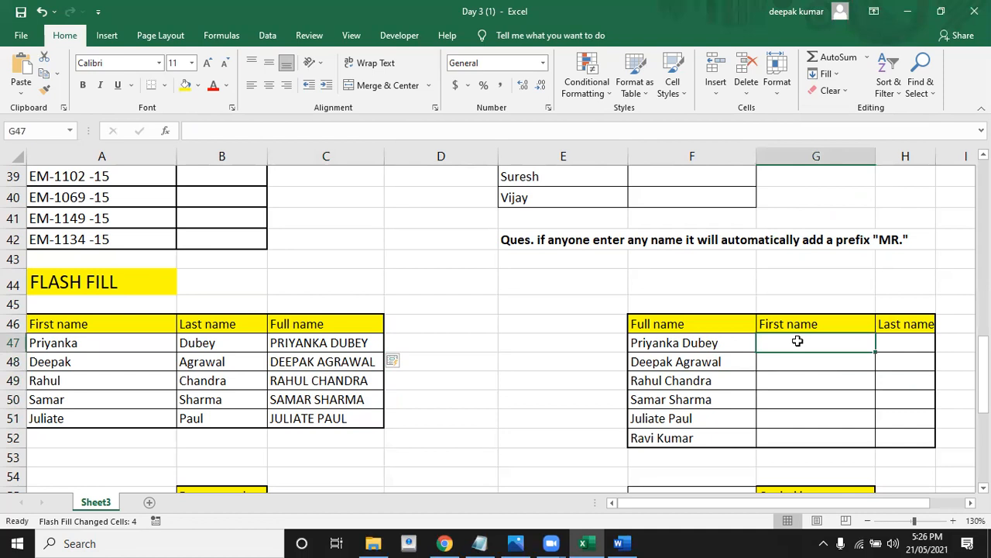
type("Priyanka")
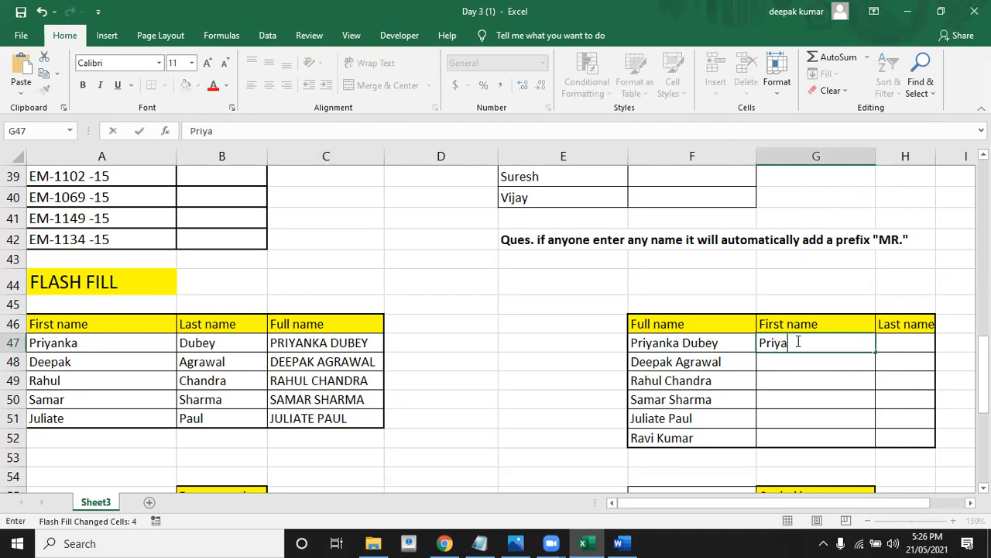
key("Return")
Step: Flash Fill the first names in cells G47 to G52 from the example in G47
left_click(797, 342)
key("shift+Down")
key("shift+Down")
key("shift+Down")
key("shift+Down")
key("shift+Down")
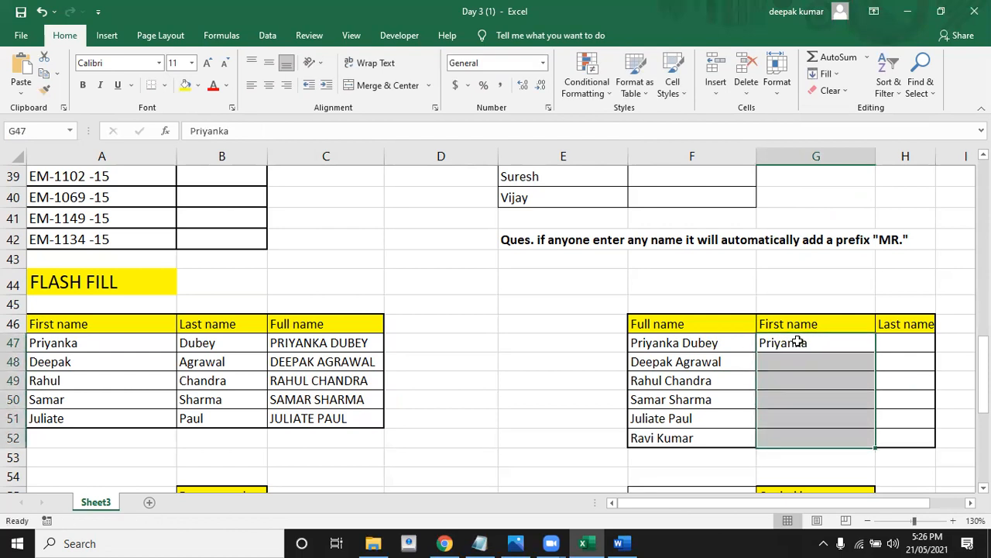
key("ctrl+e")
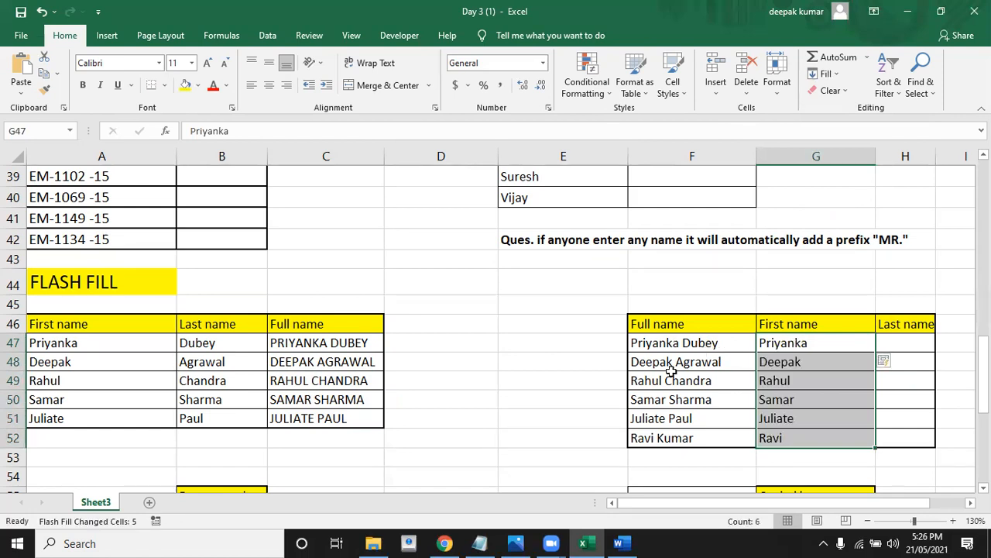
Step: Enter only the last name from the full name in F47 in cell H47, under Last name
left_click(907, 340)
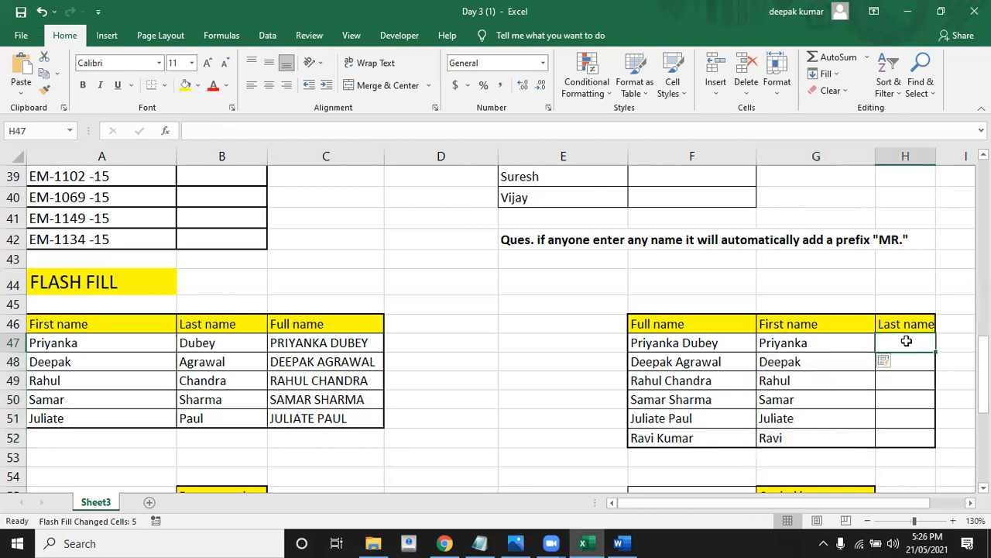
type("Dubey")
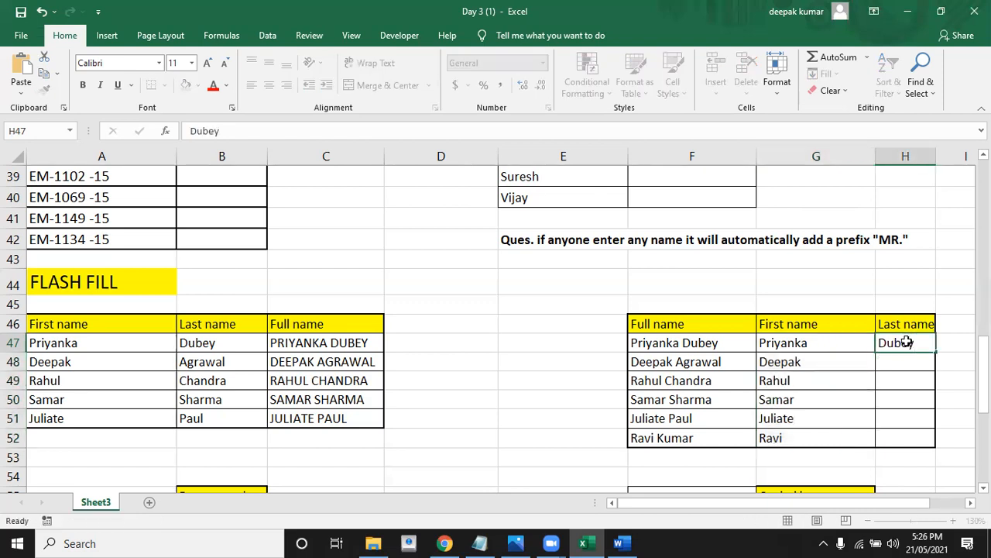
key("Return")
Step: Flash Fill the last names in cells H47 to H52 from the example in H47
left_click(907, 342)
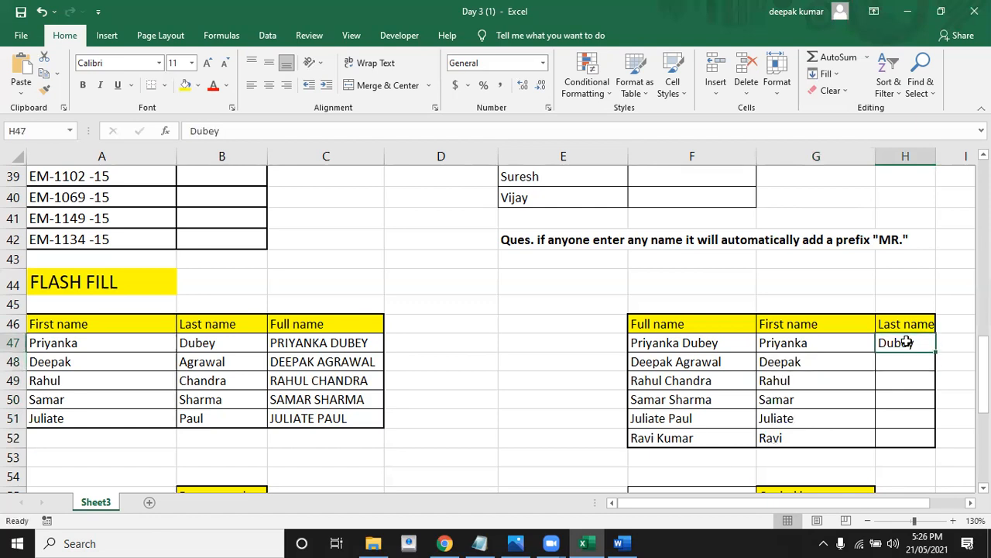
key("shift+Down")
key("shift+Down")
key("shift+Down")
key("shift+Down")
key("shift+Down")
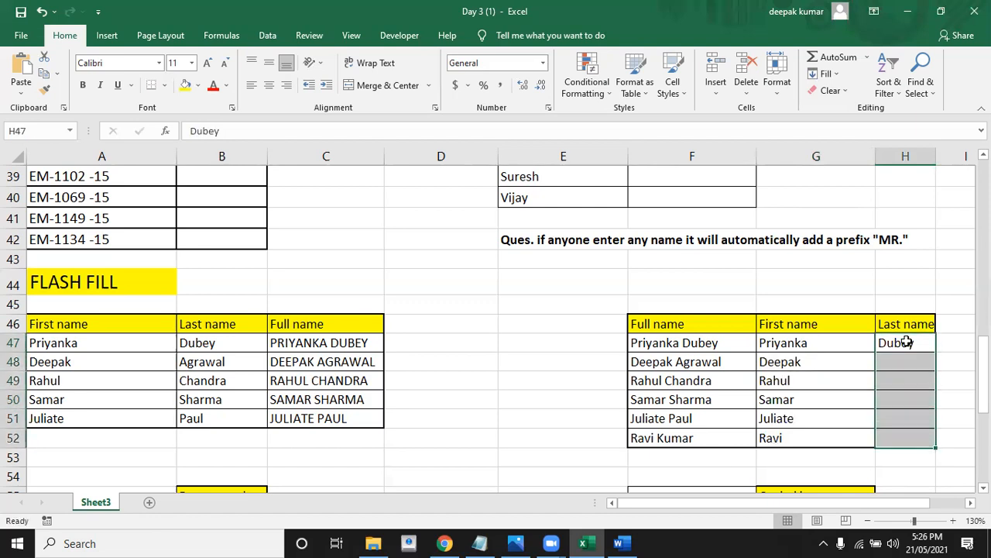
key("ctrl+e")
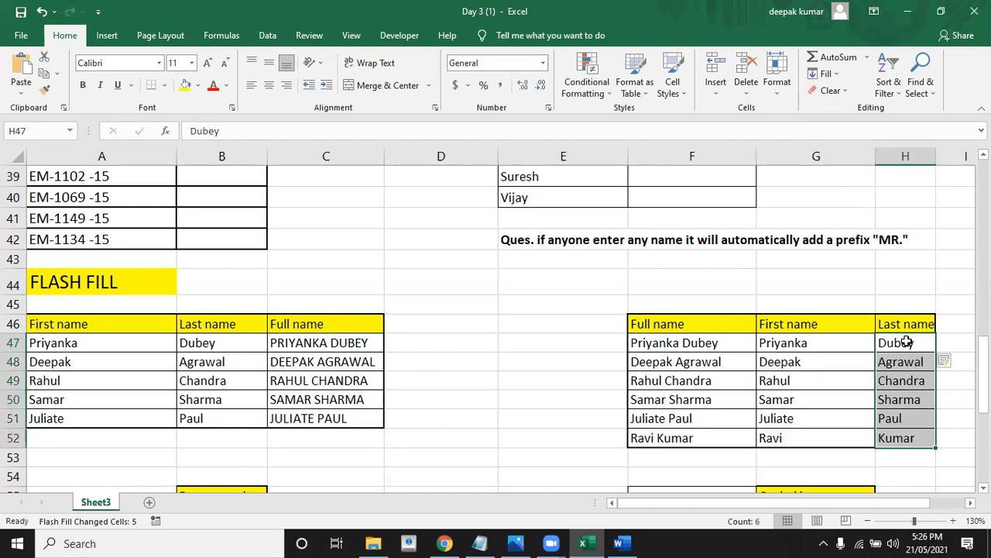
Step: Look through the exercise tables below row 52, ending at the Reverse order table's first empty cell, B56
key("Home")
key("Down")
key("Down")
key("Down")
key("Down")
key("Down")
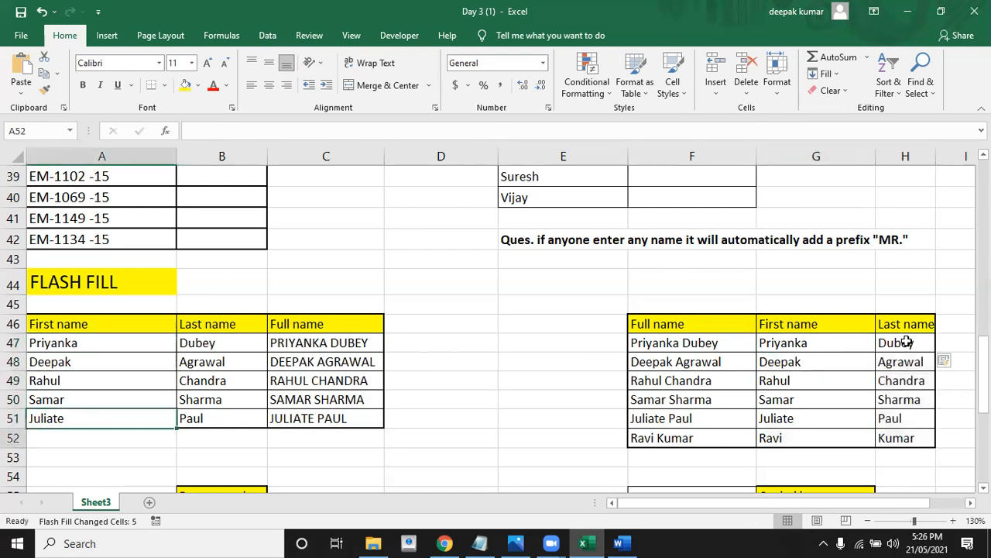
key("Down")
key("Down")
key("Down")
key("Down")
key("Down")
key("Down")
key("Down")
key("Down")
key("Down")
key("Down")
key("Down")
key("Down")
key("Up")
key("Up")
key("Up")
key("Up")
key("Up")
key("Up")
key("Up")
key("Up")
key("Right")
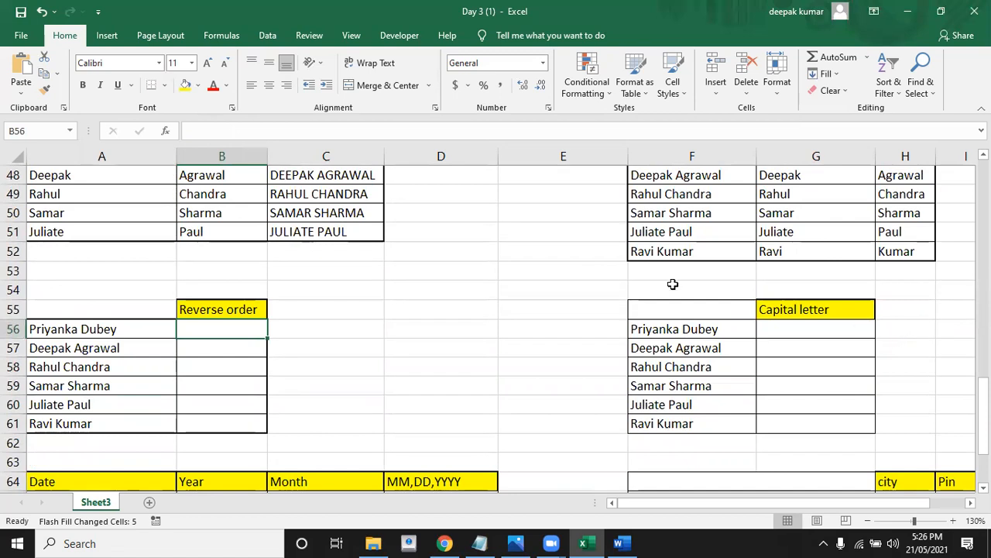
Step: Widen column B and enter the name from A56 in B56, last name first and the first name in lowercase
left_click_drag(267, 158, 292, 158)
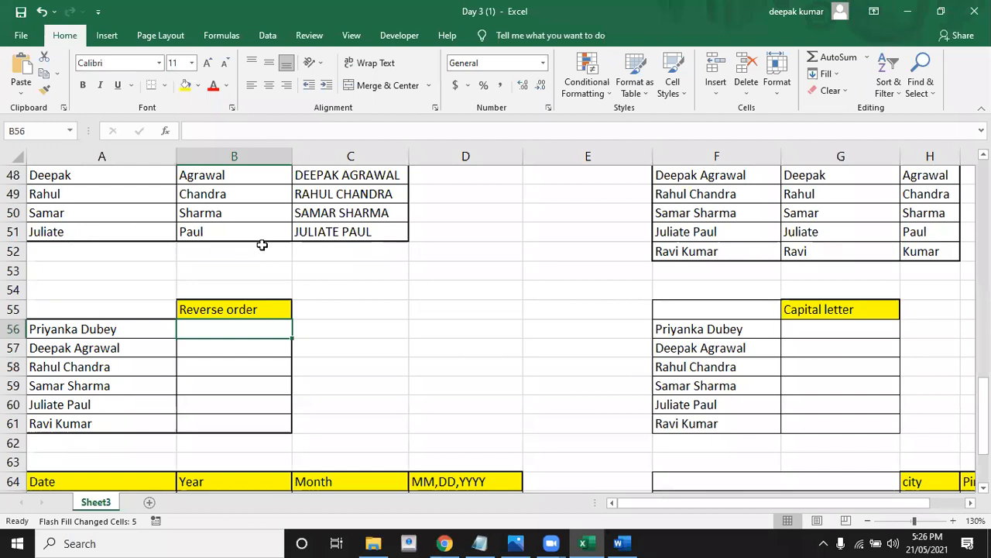
type("Dubey priyank")
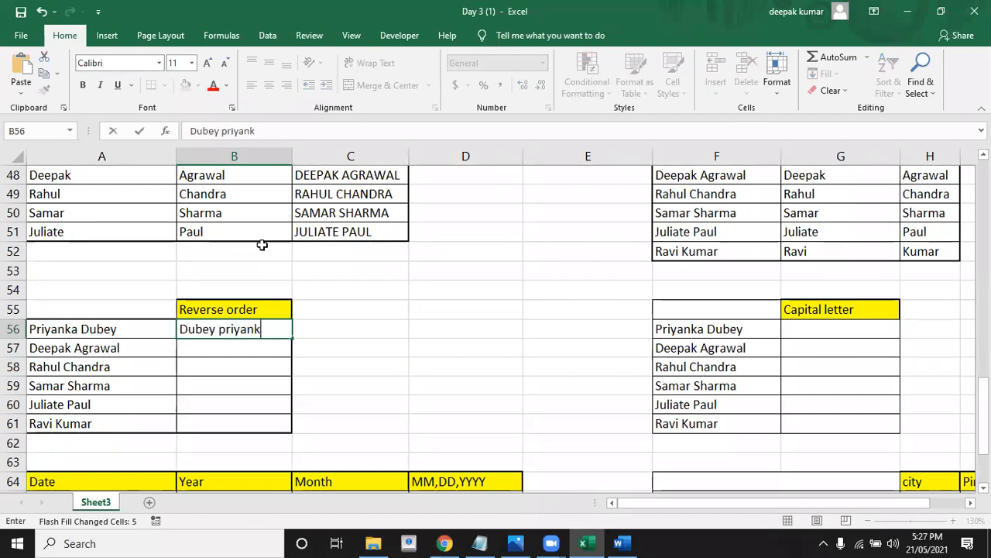
type("a")
key("Return")
Step: Flash Fill the reversed names in cells B56 to B61 from the example in B56
key("Up")
key("shift+Down")
key("shift+Down")
key("shift+Down")
key("shift+Down")
key("shift+Down")
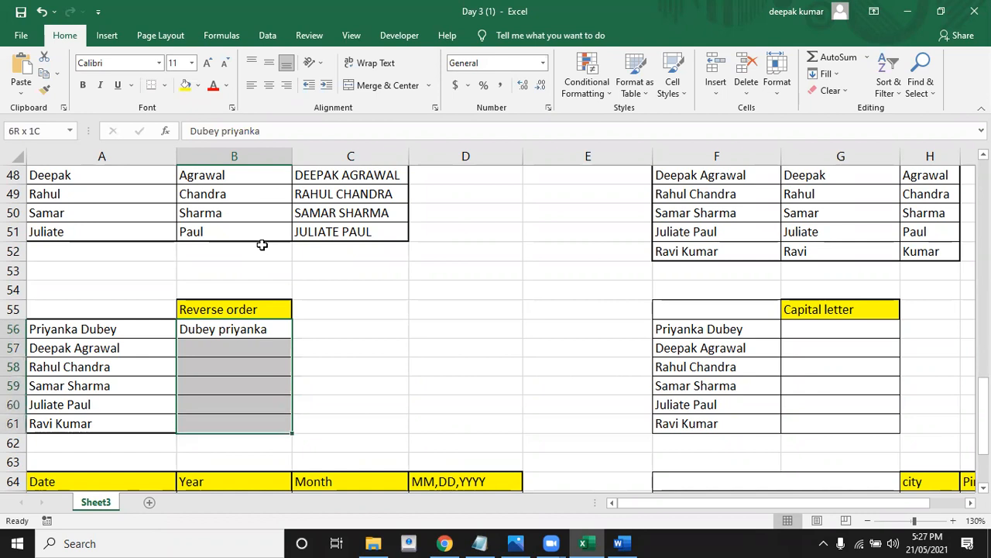
key("ctrl+e")
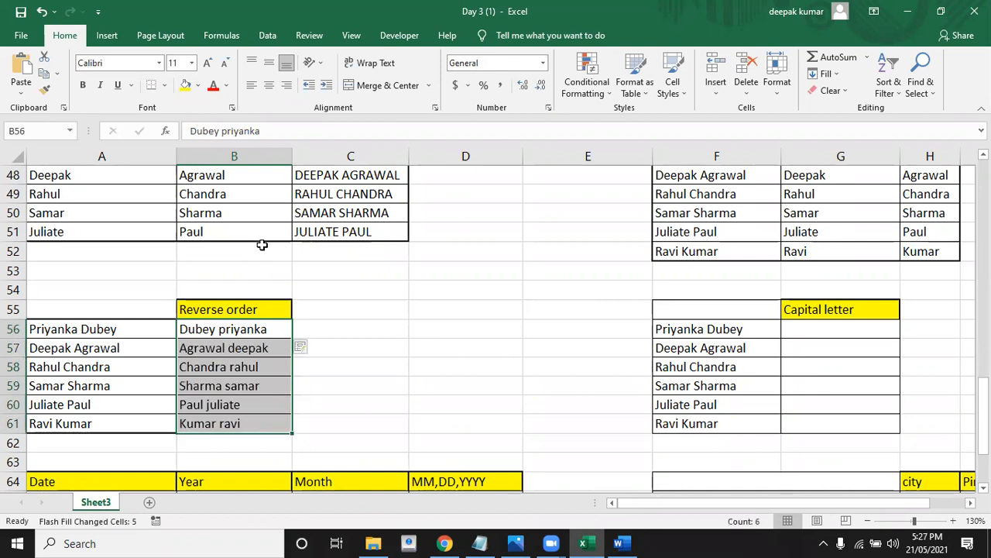
Step: Enter the full name from F56 in all capital letters in cell G56 of the Capital letter table
key("Right")
key("Right")
key("Right")
key("Right")
key("Right")
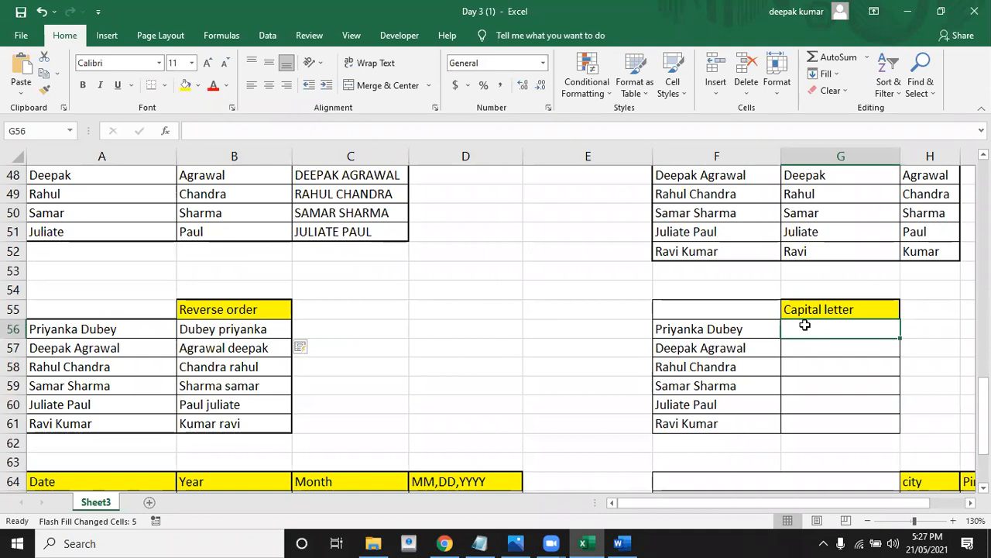
type("PRIYANKA DUBEY")
key("Return")
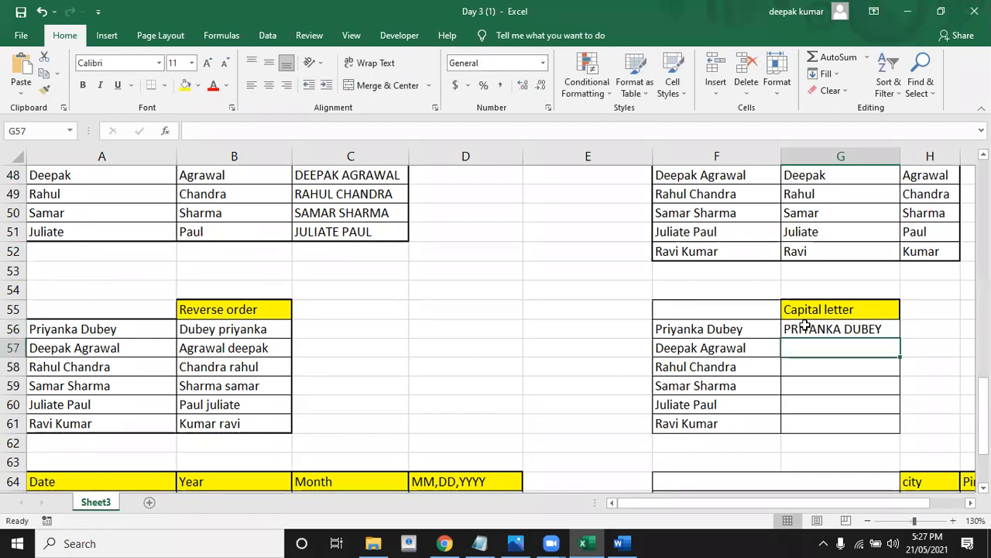
Step: Flash Fill the capitalised names in cells G56 to G61 from the example in G56
left_click(806, 325)
key("shift+Down")
key("shift+Down")
key("shift+Down")
key("shift+Down")
key("shift+Down")
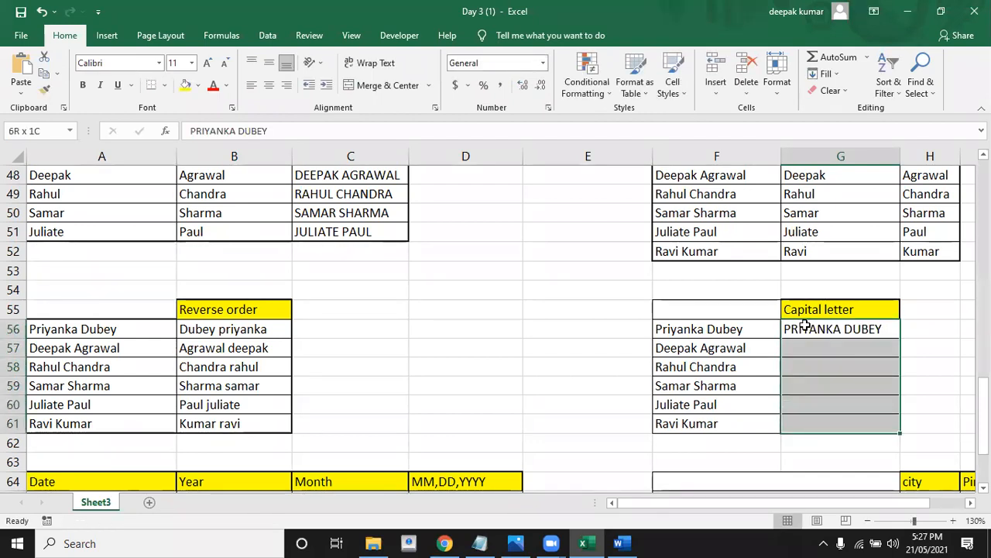
key("ctrl+e")
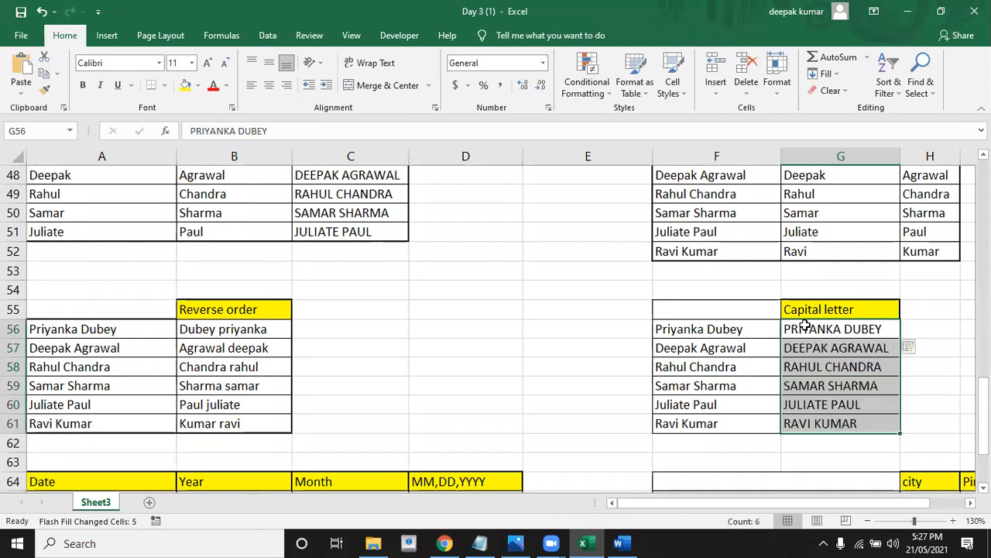
Step: Look through the Date table in rows 64 to 70, checking how the dates in column A are stored
key("Down")
key("Down")
key("Down")
key("Down")
key("Down")
key("Down")
key("Down")
key("Down")
key("Down")
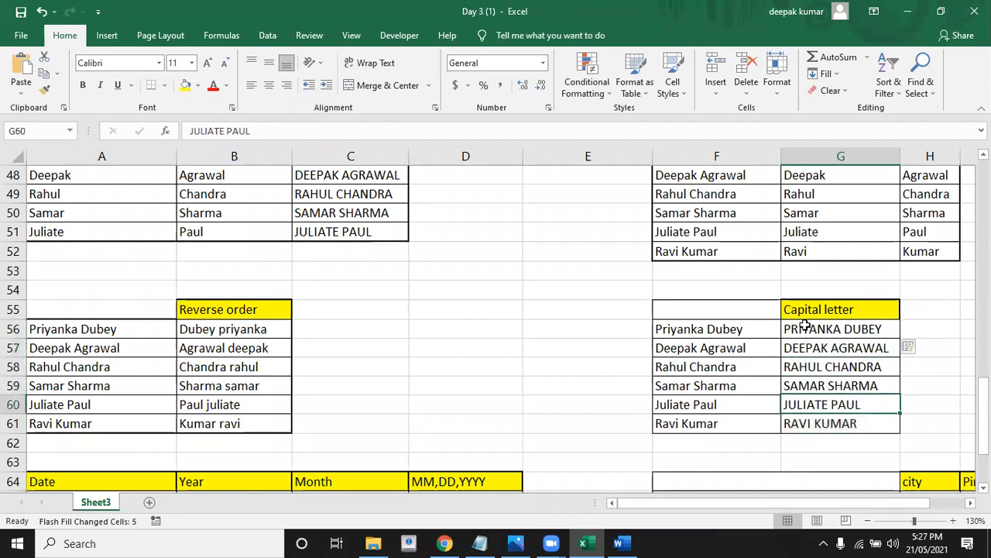
key("Down")
key("Down")
key("Down")
key("Down")
key("Down")
key("Left")
key("Left")
key("Left")
key("Left")
key("Left")
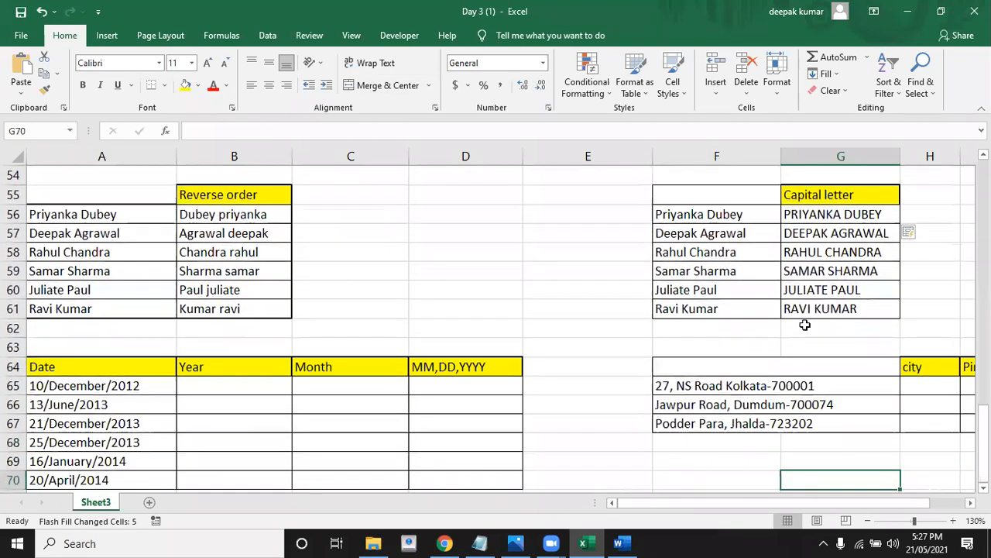
key("Left")
key("Down")
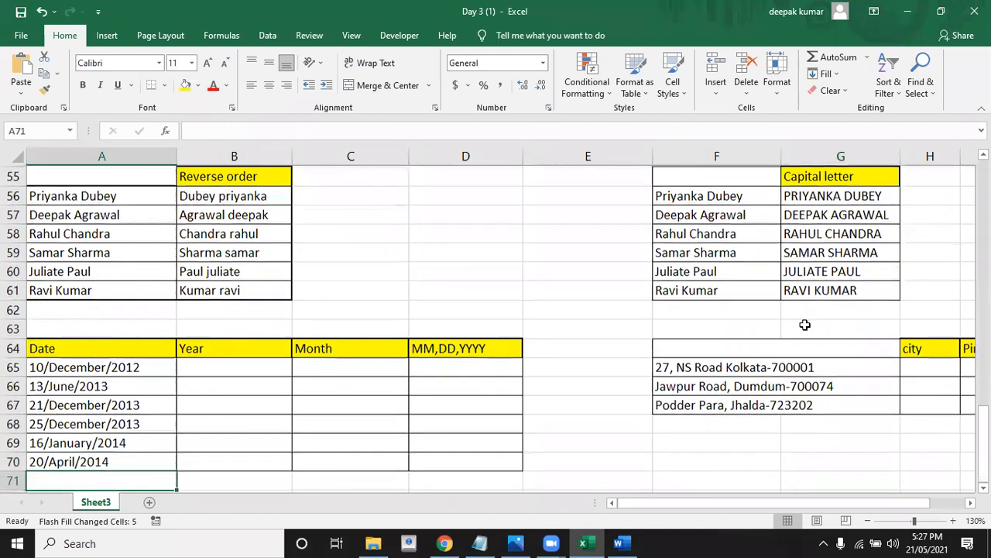
key("Up")
key("Up")
key("Up")
key("Up")
key("Up")
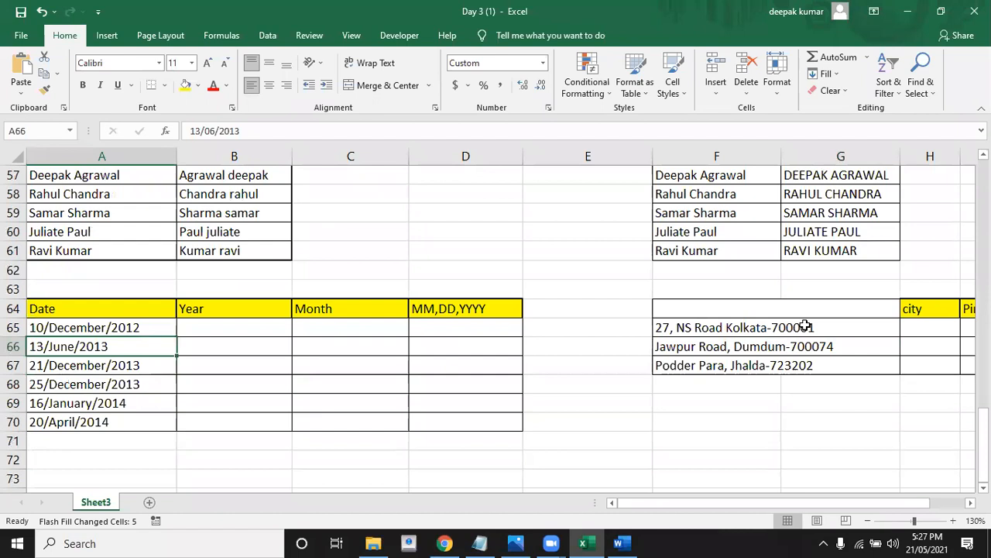
key("Up")
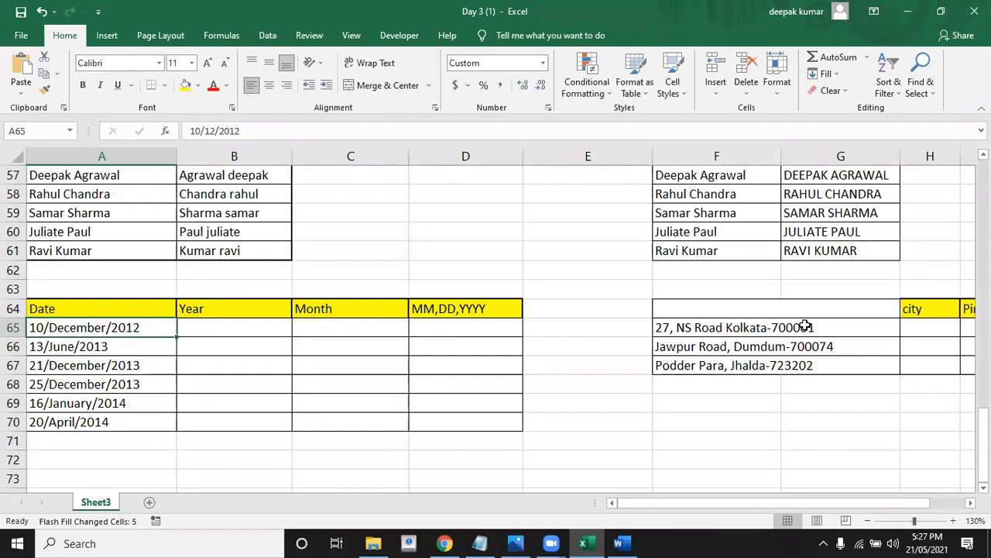
key("Down")
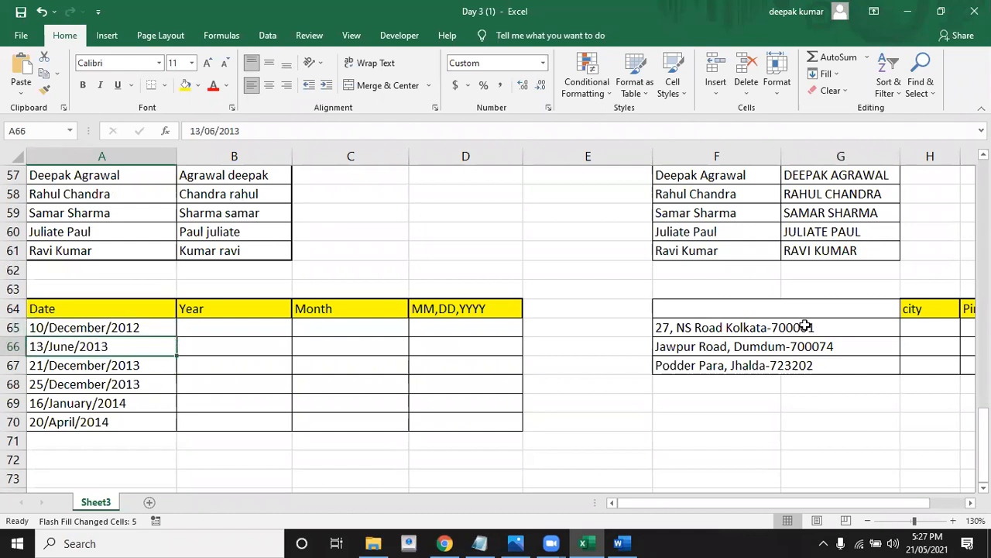
key("Down")
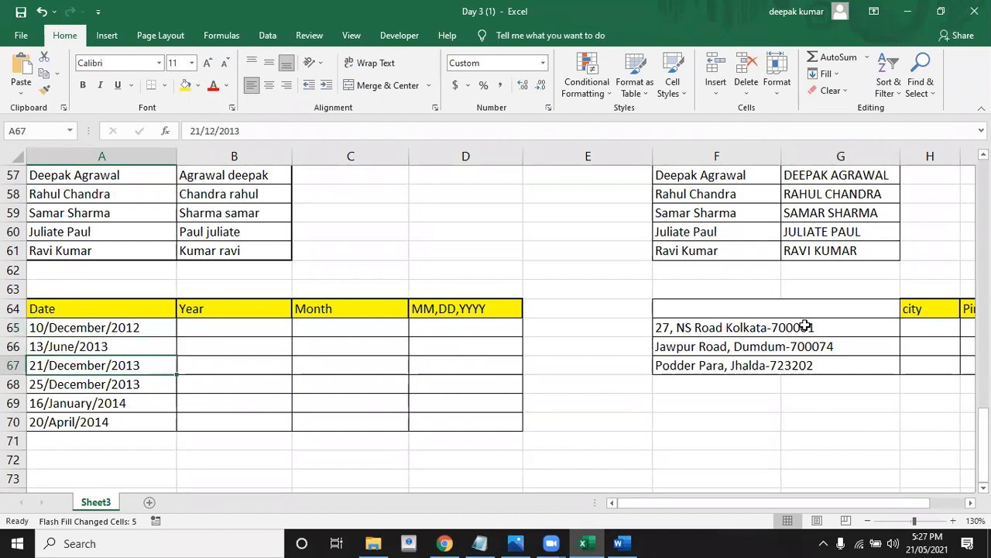
key("Up")
key("Up")
key("Up")
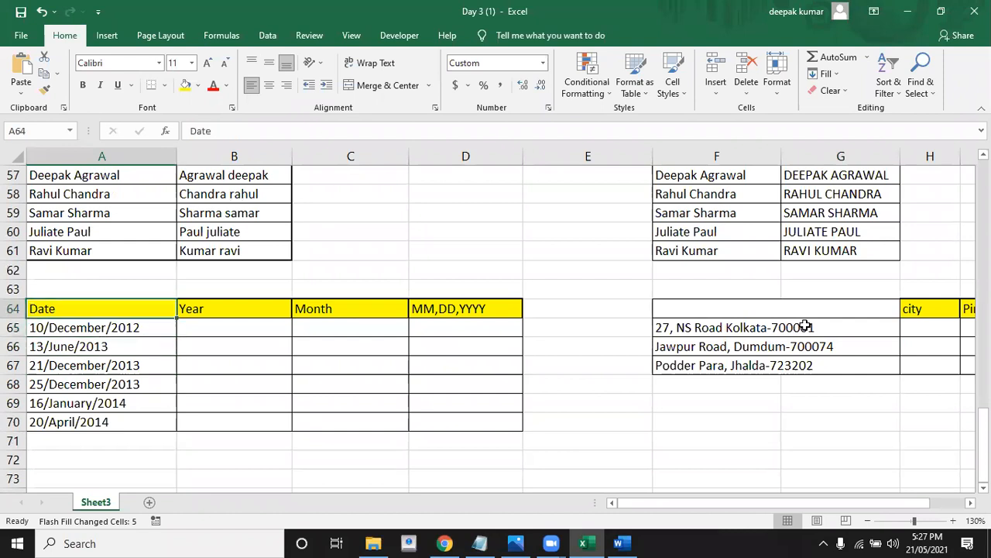
Step: Enter 2012 in cell B65 as the year example for the first date
key("Right")
key("Down")
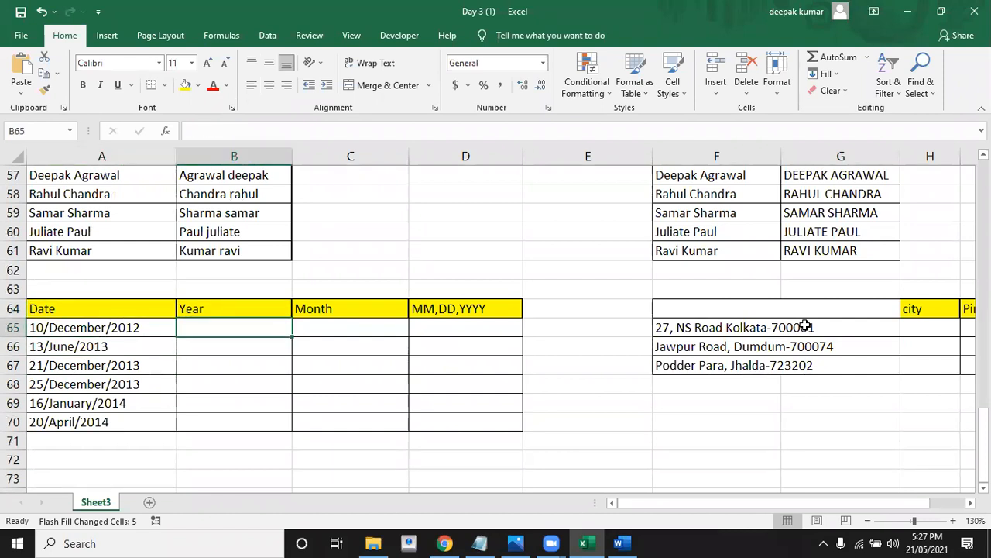
type("2012")
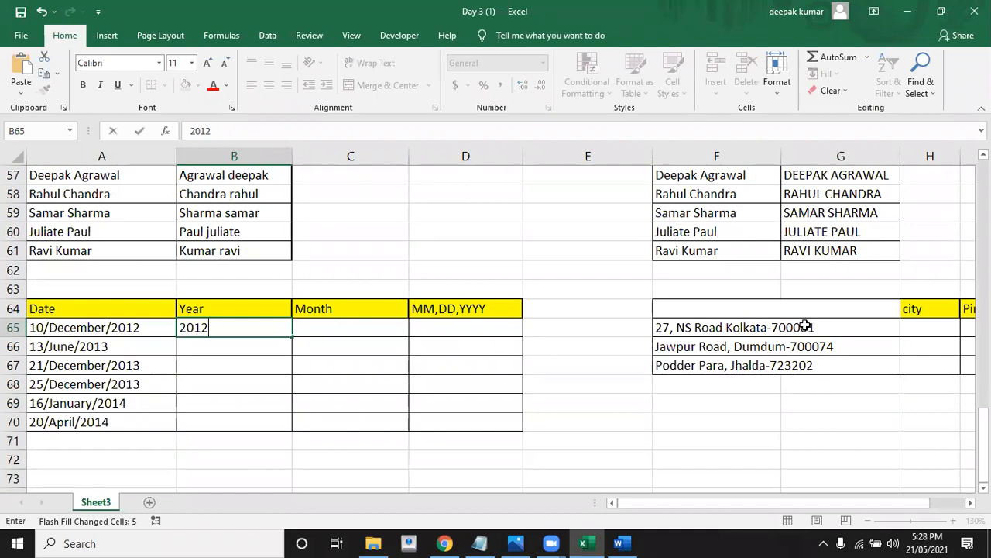
key("Return")
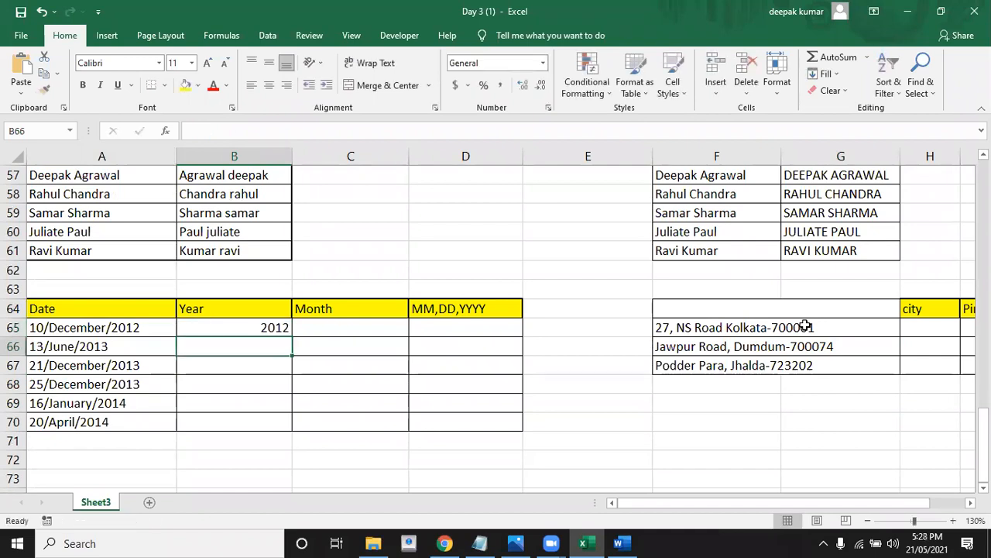
Step: Flash Fill the years in cells B65 to B70 from the example in B65
key("Up")
key("shift+Down")
key("shift+Down")
key("shift+Down")
key("shift+Down")
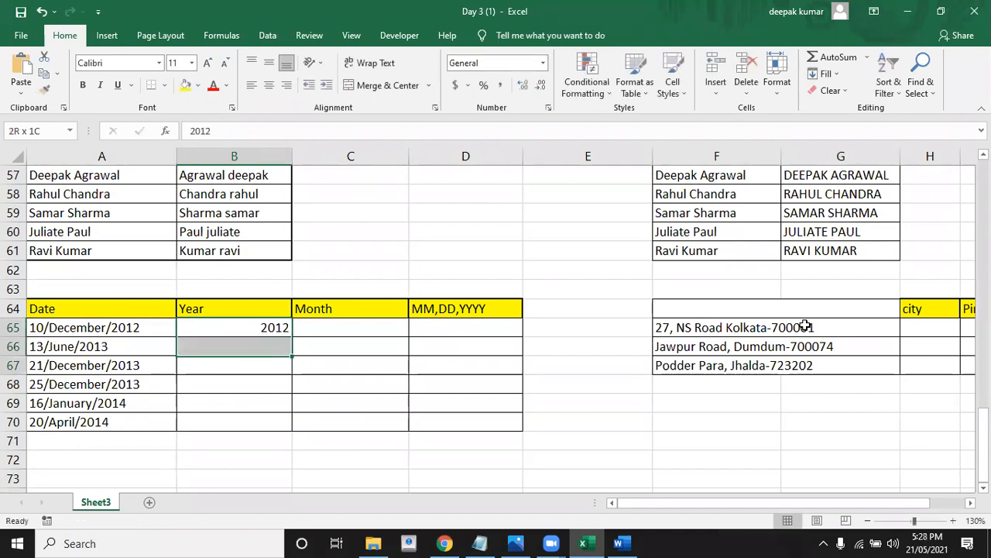
key("shift+Down")
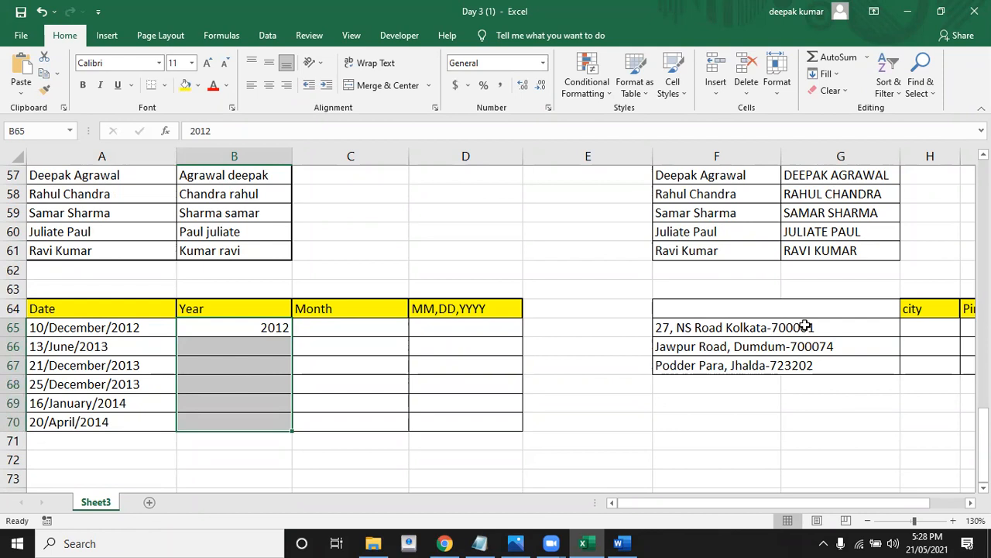
key("ctrl+e")
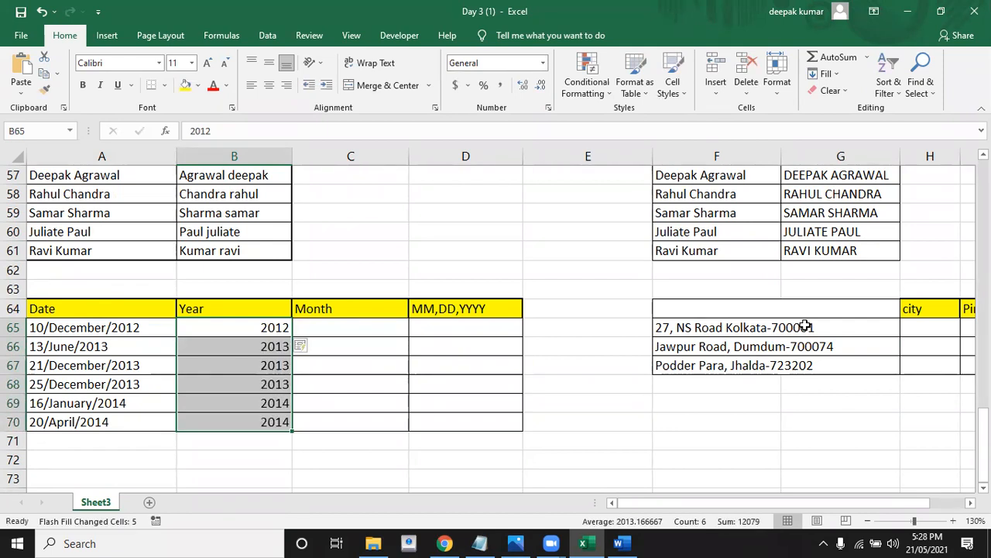
Step: Enter DECEMBER in cell C65 as the month example for the first date
key("Right")
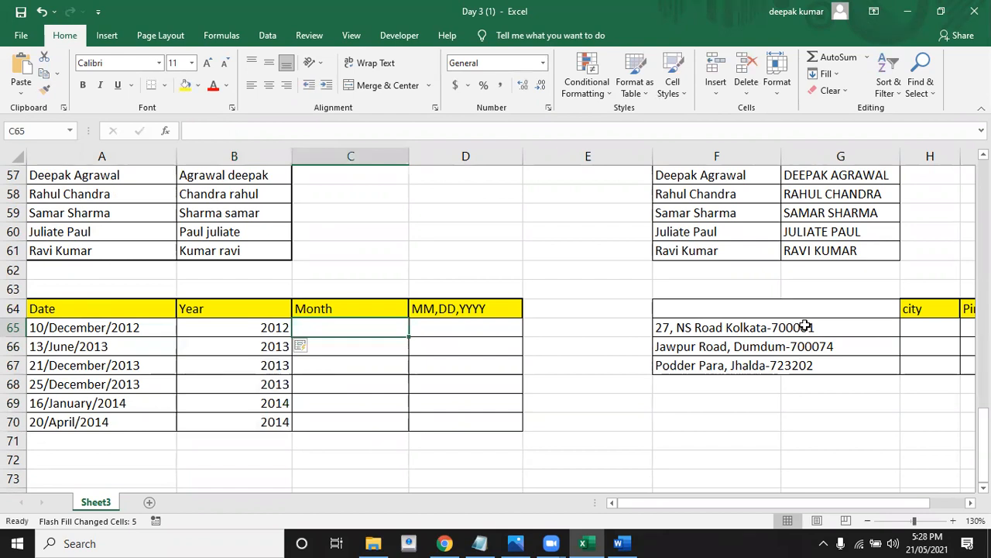
type("DECEMBER")
key("Return")
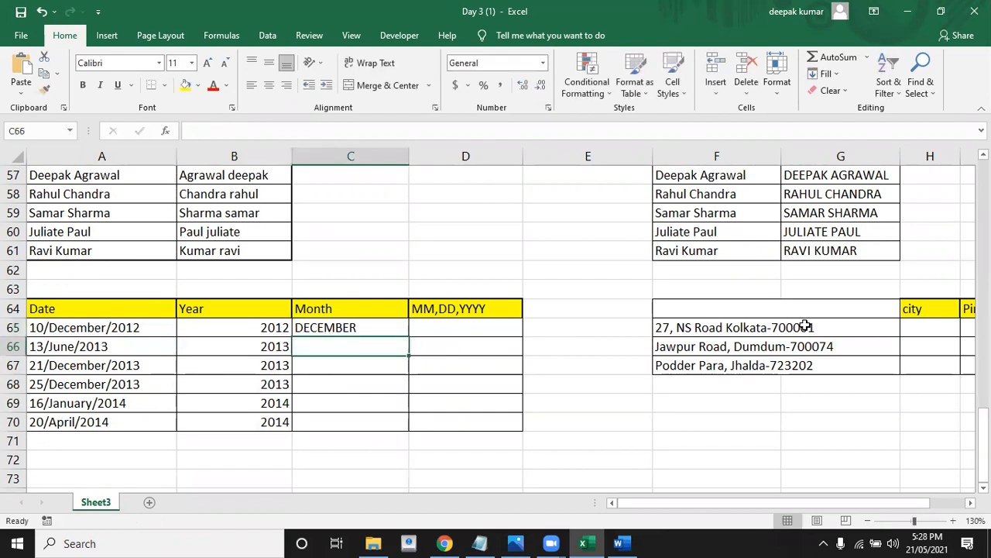
Step: Flash Fill the month names in cells C65 to C70 from the example in C65
key("Up")
key("shift+Down")
key("shift+Down")
key("shift+Down")
key("shift+Down")
key("shift+Down")
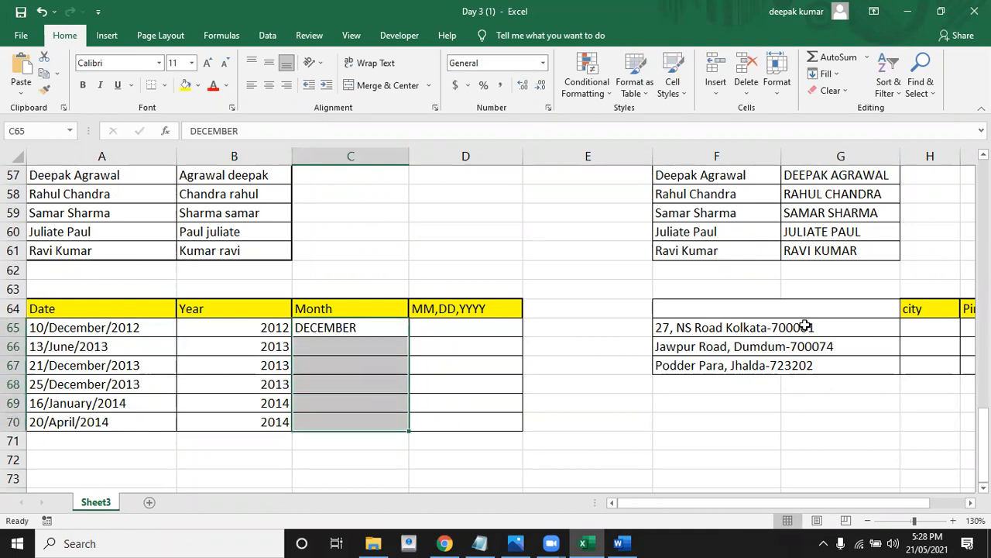
key("ctrl+e")
Step: Enter DEC,10,2012 in cell D65 as the MM,DD,YYYY example for the date in A65
key("Right")
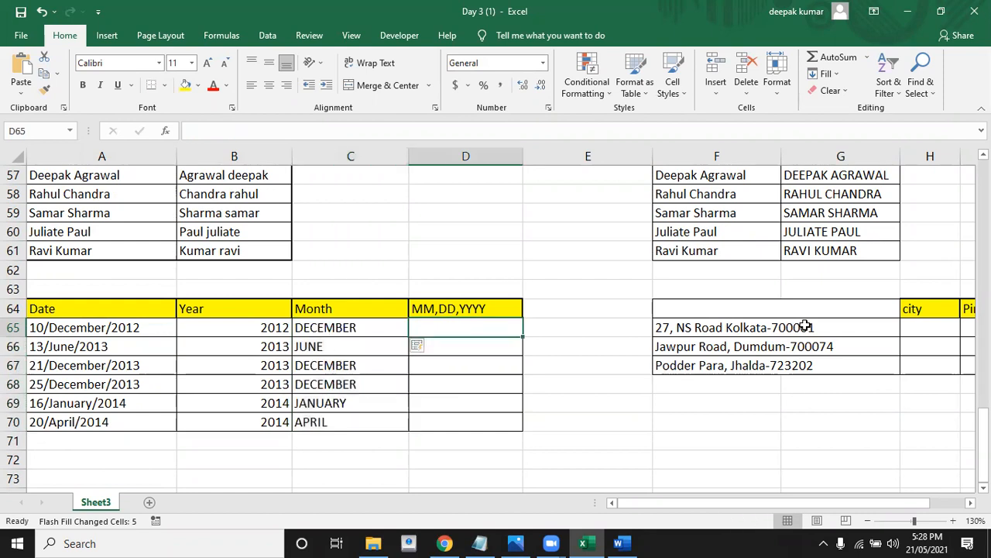
left_click(105, 329)
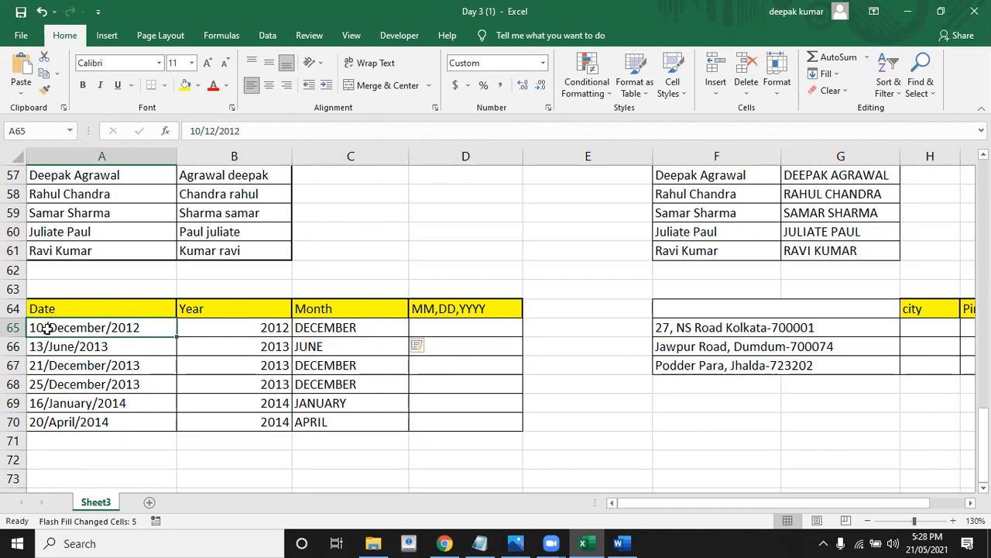
left_click(439, 328)
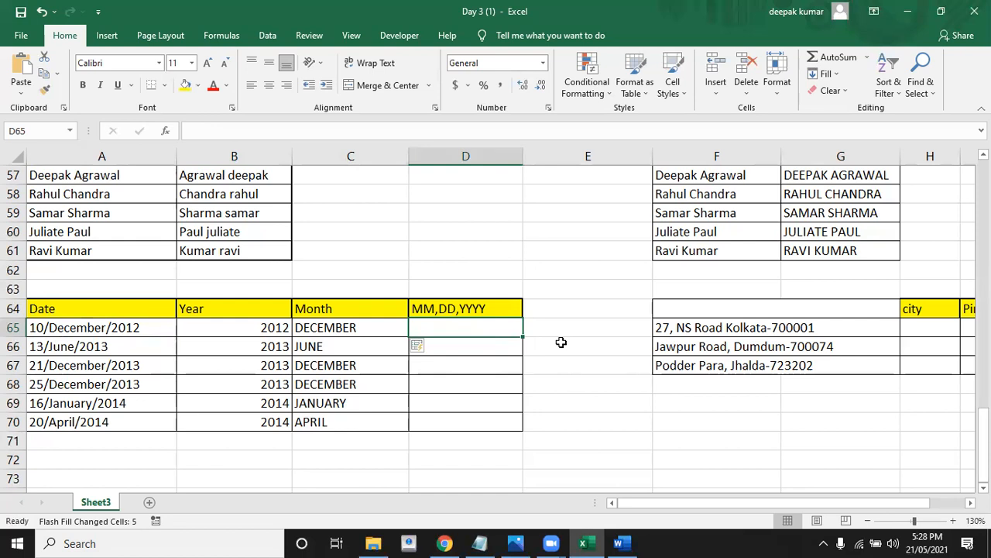
type("DE")
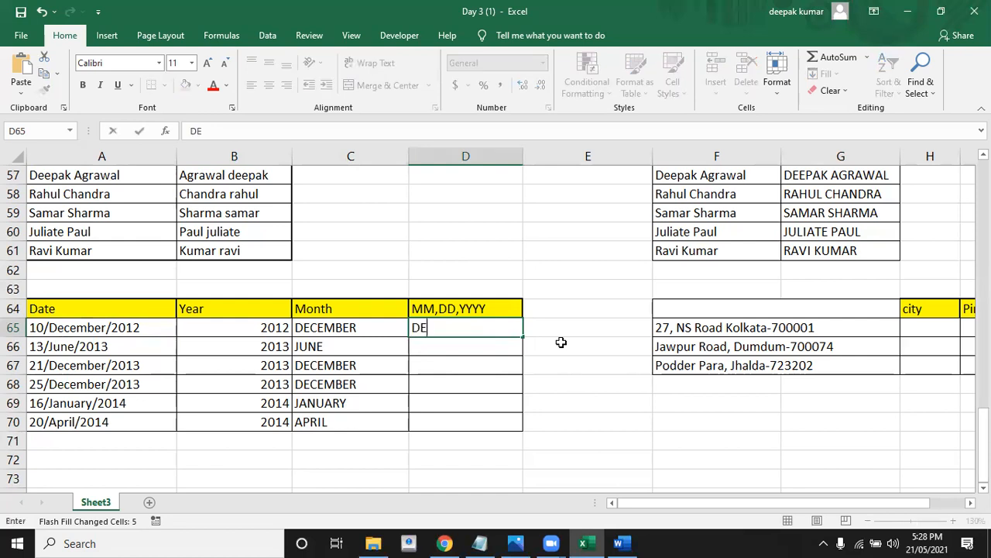
type("C,10,2012")
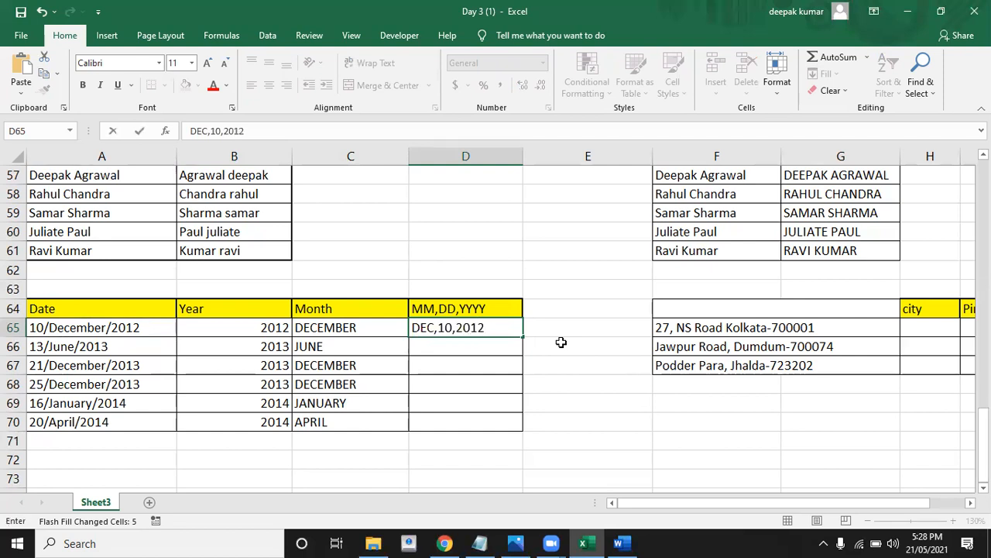
key("Return")
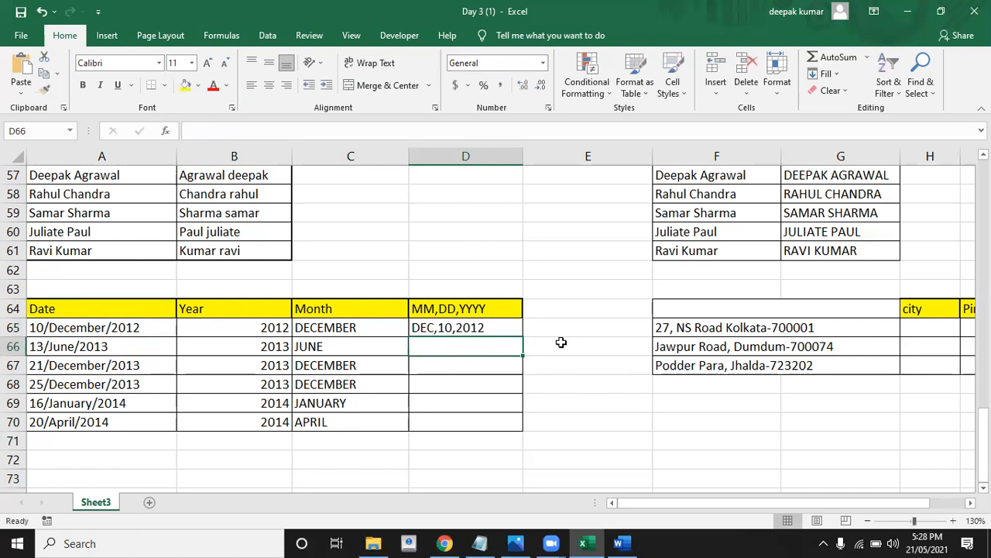
Step: Flash Fill the reformatted dates in cells D65 to D70 from the example in D65
key("Up")
key("shift+Down")
key("shift+Down")
key("shift+Down")
key("shift+Down")
key("shift+Down")
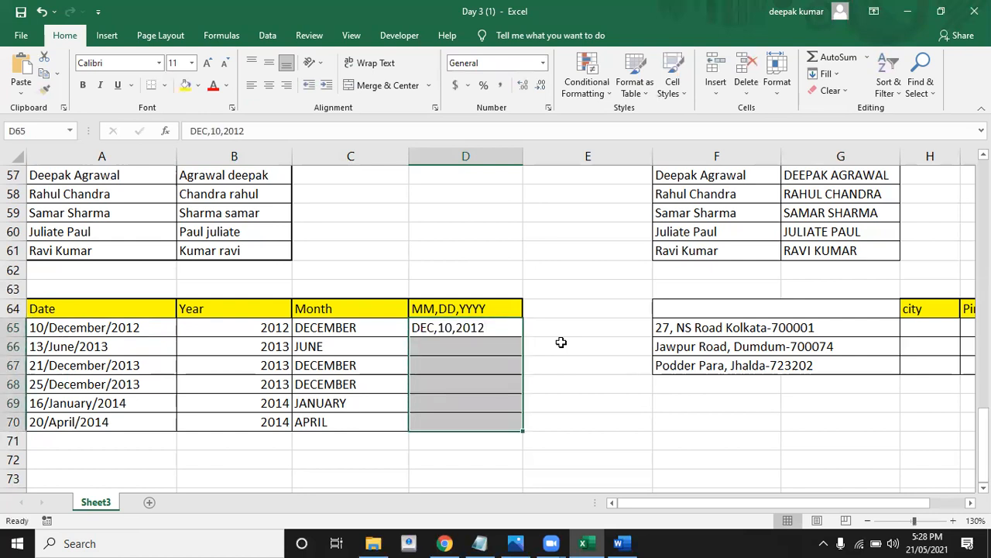
key("ctrl+e")
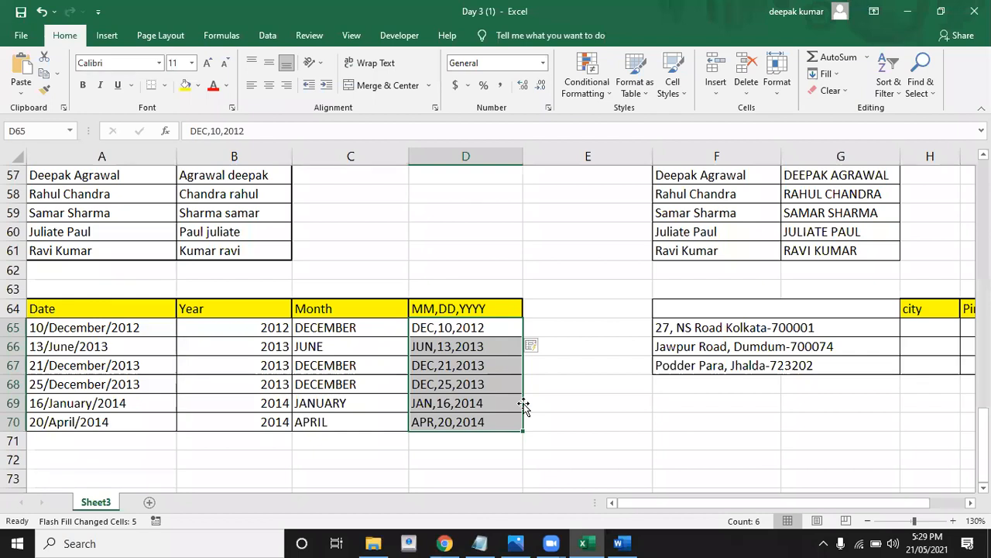
Step: Examine the address table with the city and Pin columns, ending at the first empty city cell, H65
key("Right")
key("Right")
key("Right")
key("Right")
key("Right")
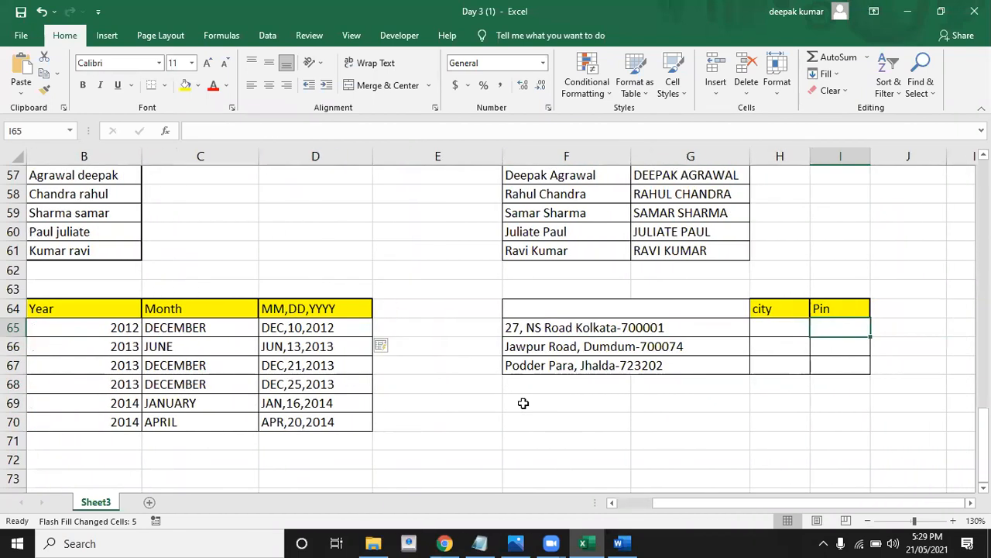
key("Left")
key("Left")
key("Left")
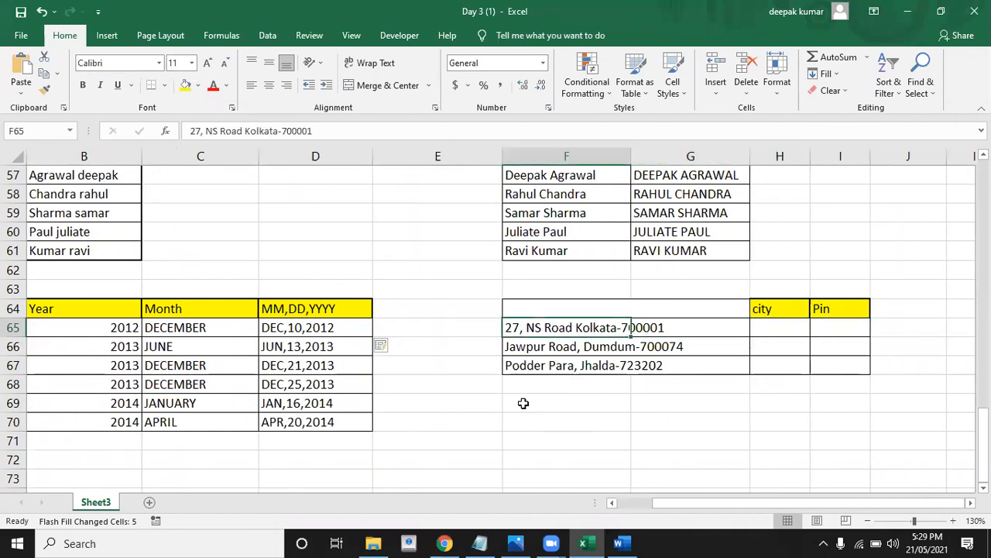
key("Right")
key("Left")
key("Left")
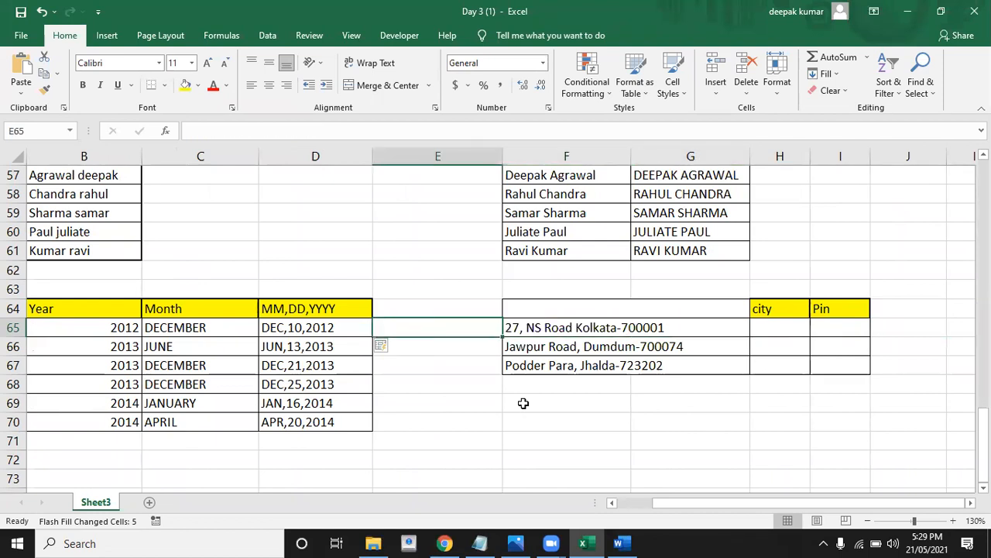
key("Right")
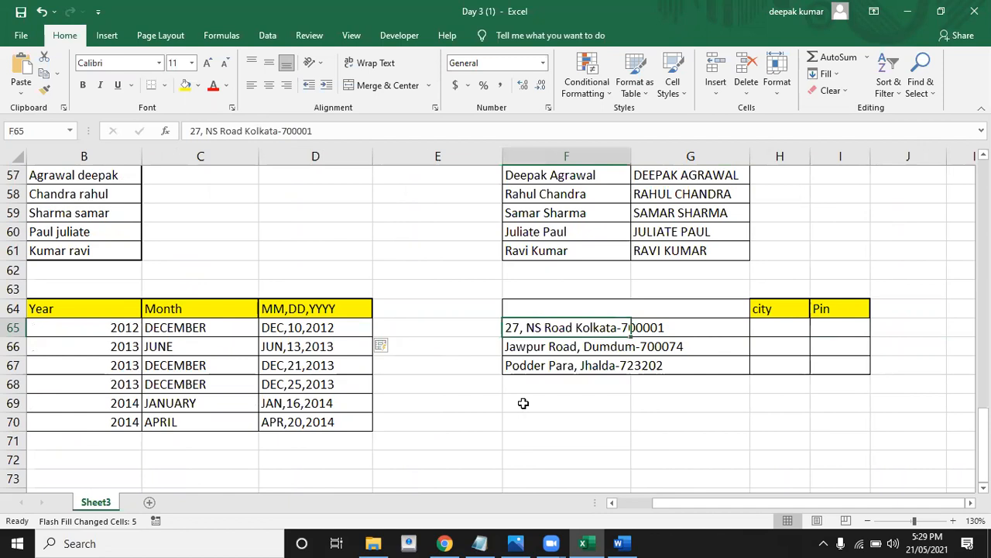
key("Right")
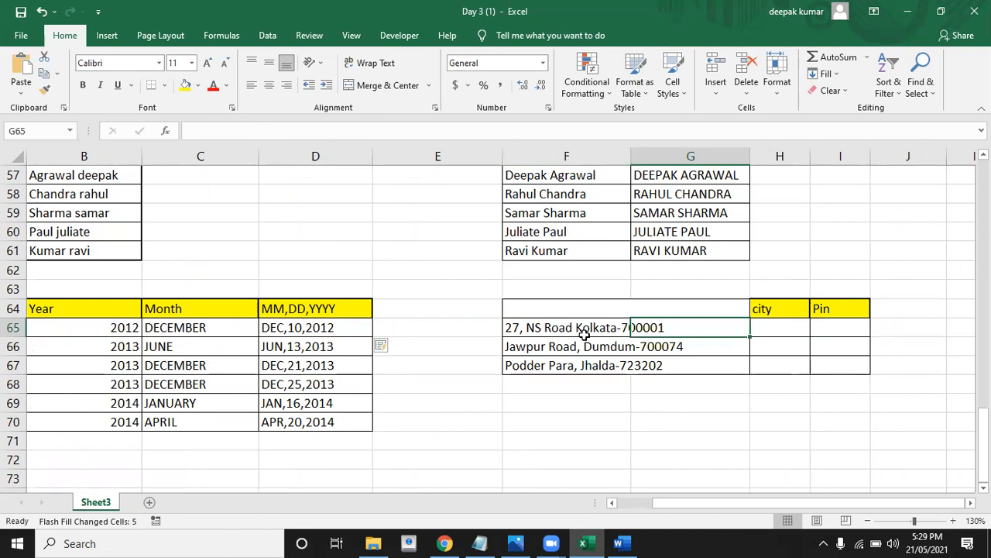
left_click(763, 331)
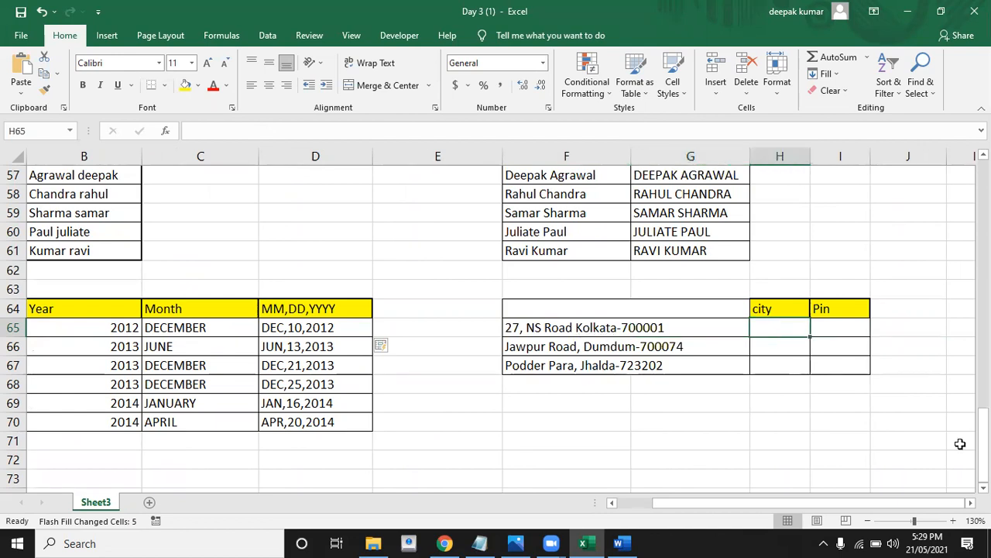
Step: Enter KOLKATA as the city example in cell H65 and try to Flash Fill cells H65 to H67
type("KOK")
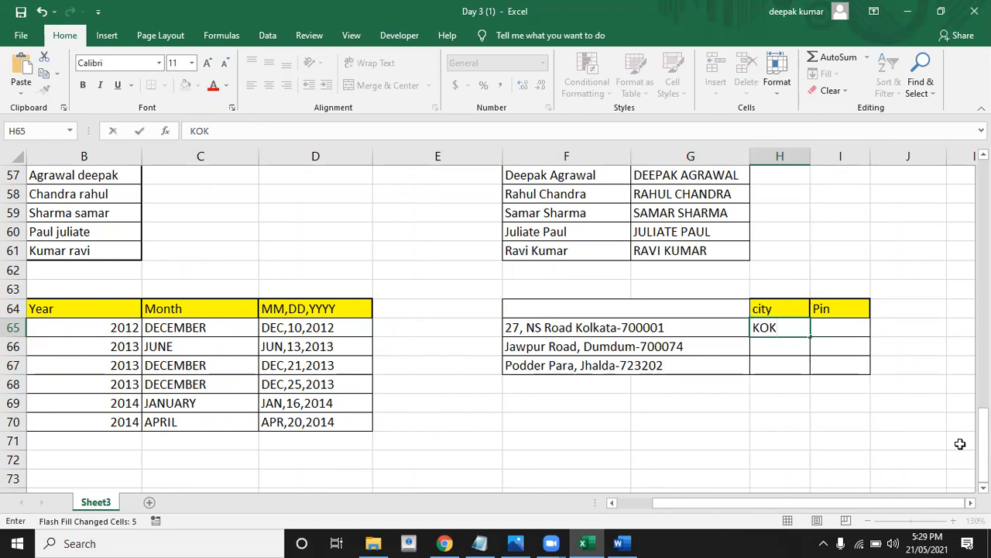
key("BackSpace")
type("LKATA")
key("ctrl+Return")
key("shift+Down")
key("shift+Down")
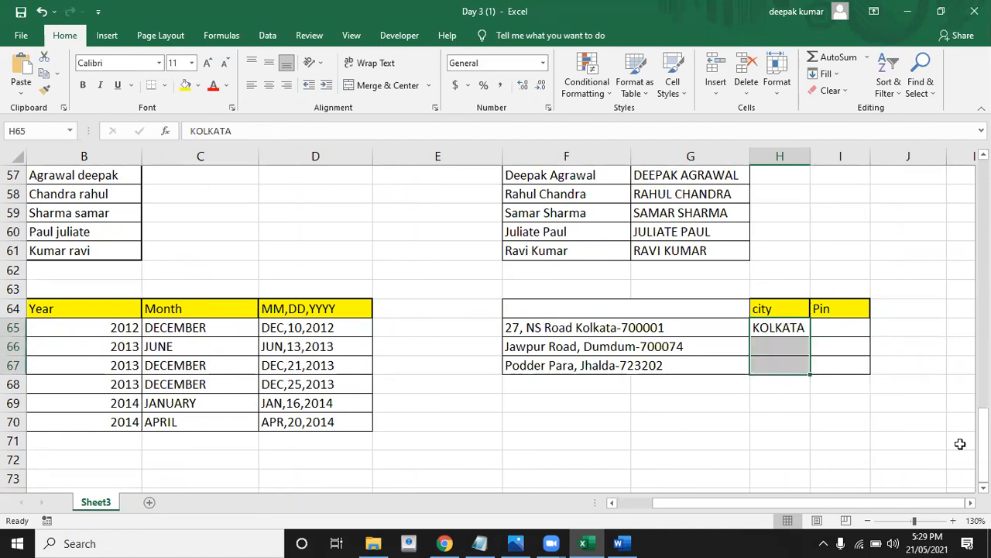
key("ctrl+e")
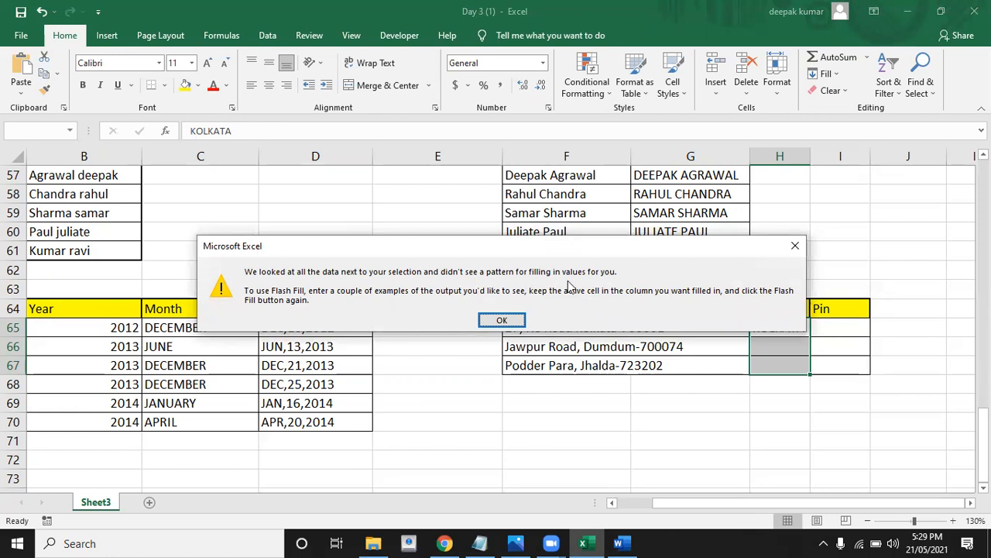
left_click(503, 321)
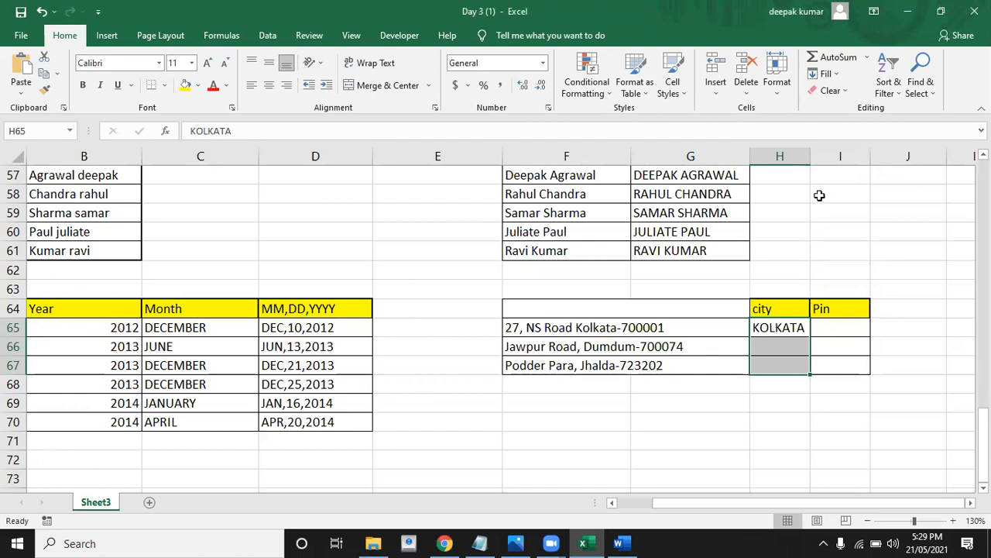
Step: Widen column H slightly and re-enter the city example in cell H65 in lowercase as kolkata
left_click_drag(811, 161, 827, 162)
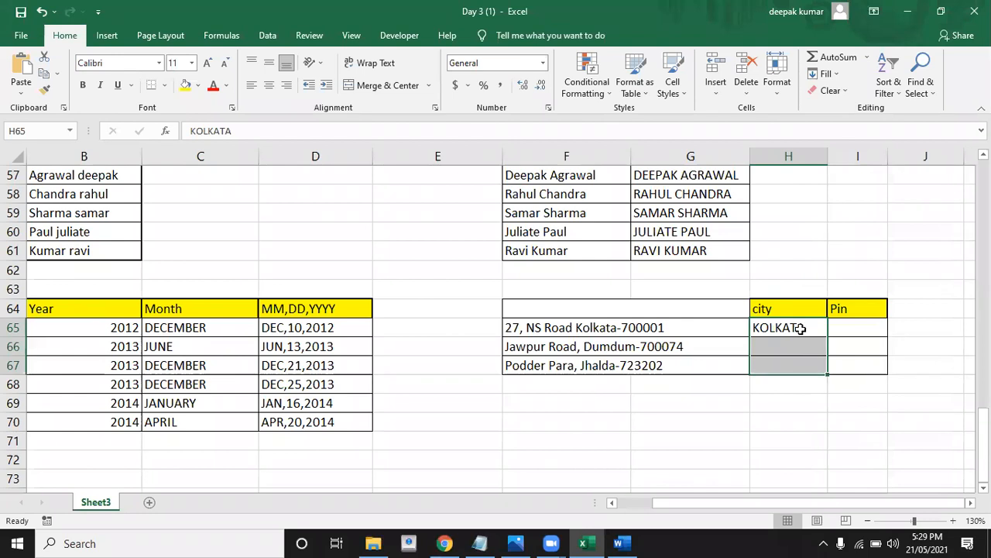
left_click(800, 327)
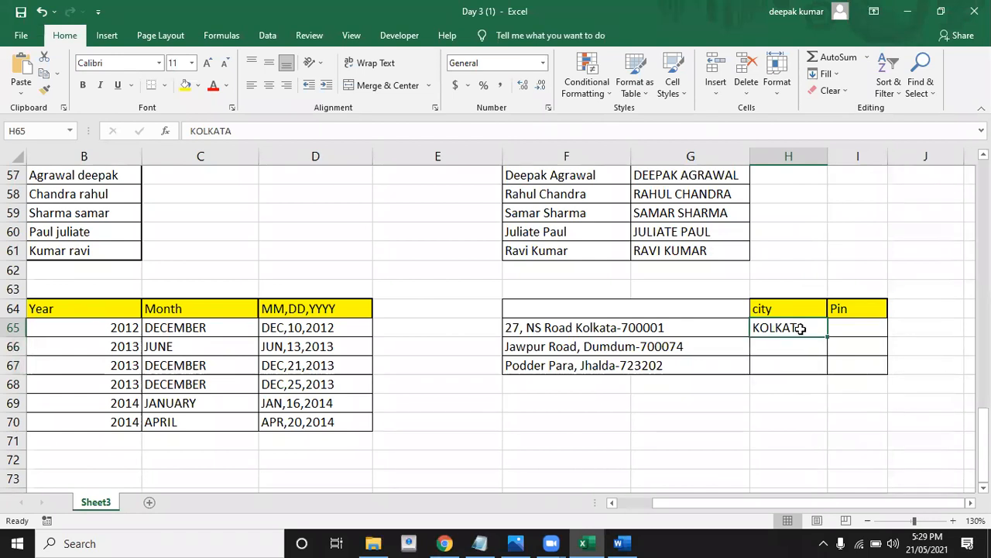
type("kolkata")
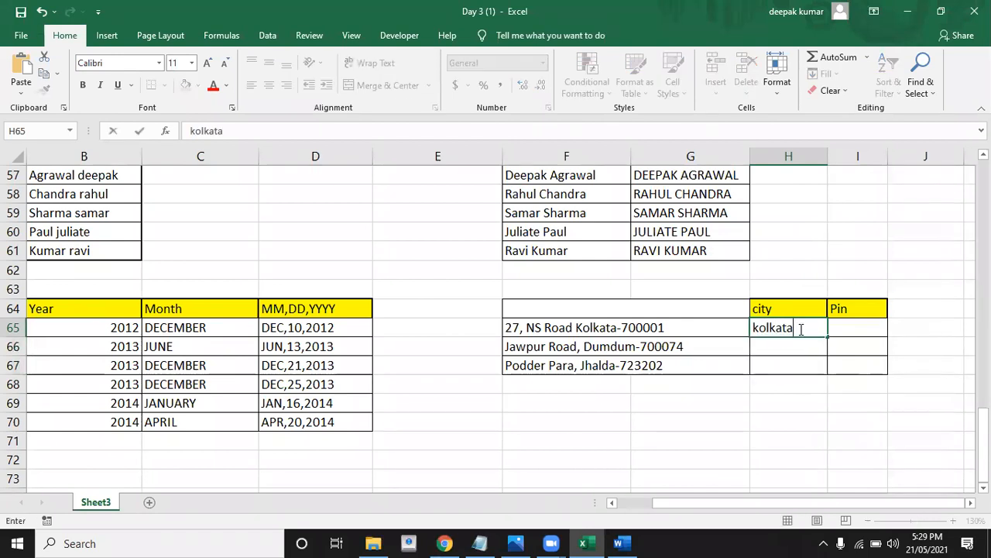
left_click(801, 328)
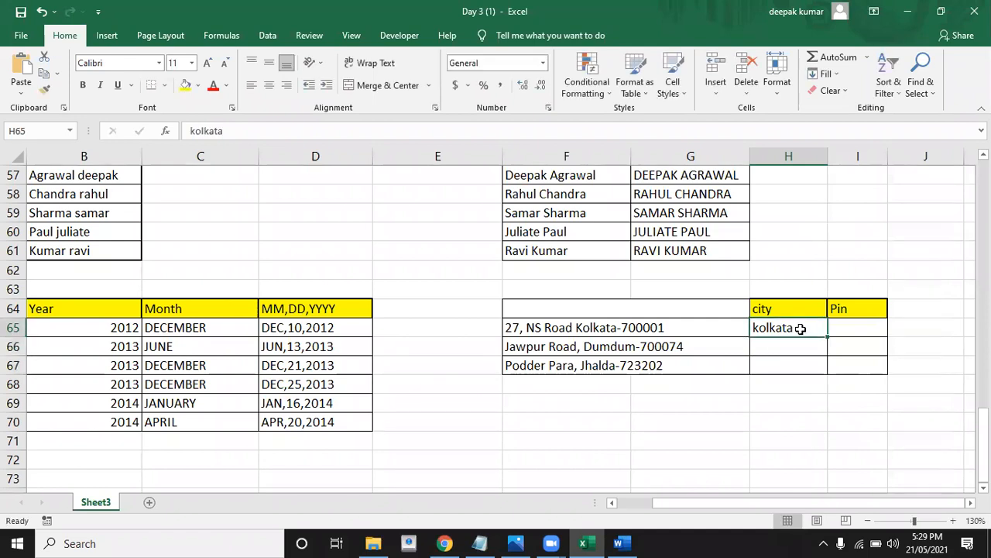
Step: Try to Flash Fill the city cells H65 to H67 from the lowercase example in H65
key("shift+Down")
key("shift+Down")
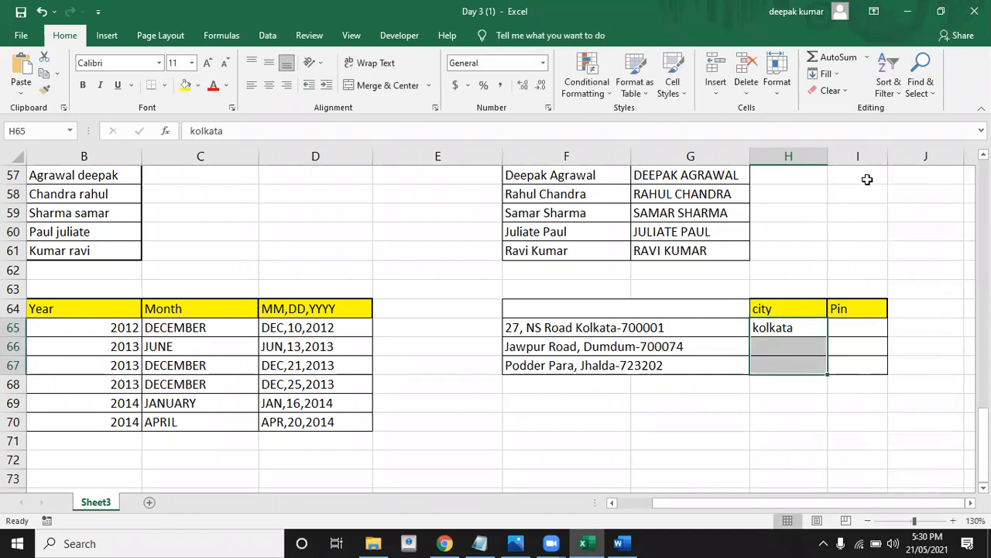
left_click(825, 73)
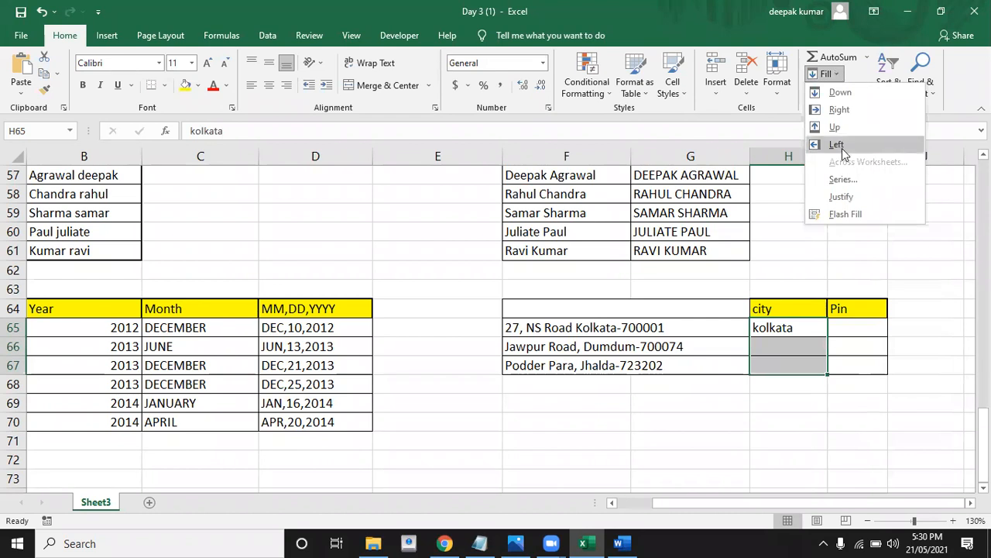
left_click(846, 214)
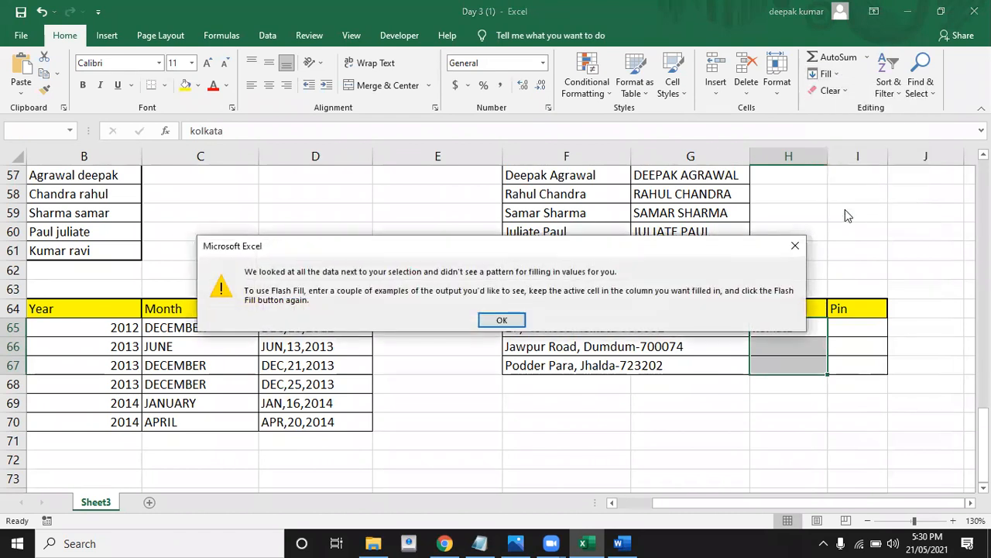
left_click(503, 315)
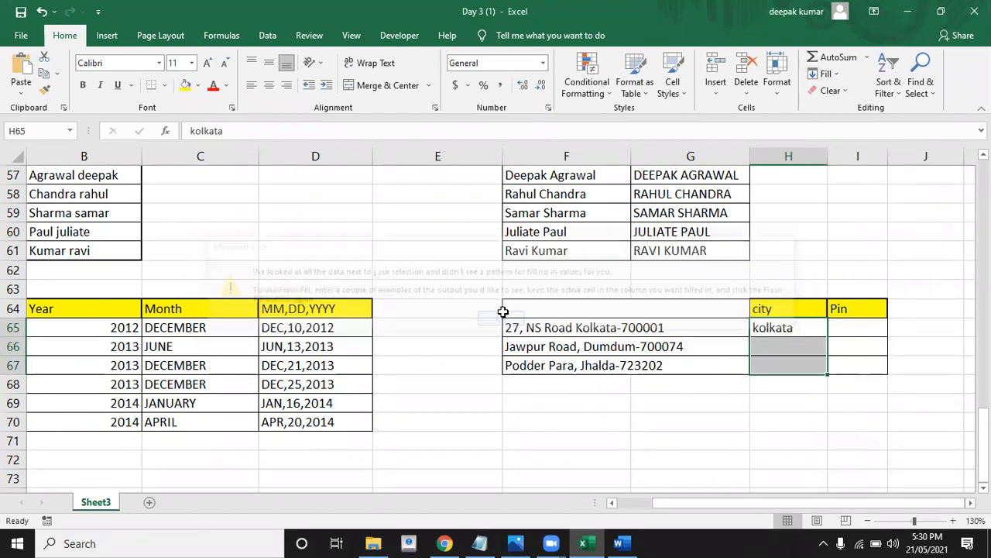
Step: Enter dumdum in cell H66 as a second city example for the address in row 66
left_click(773, 349)
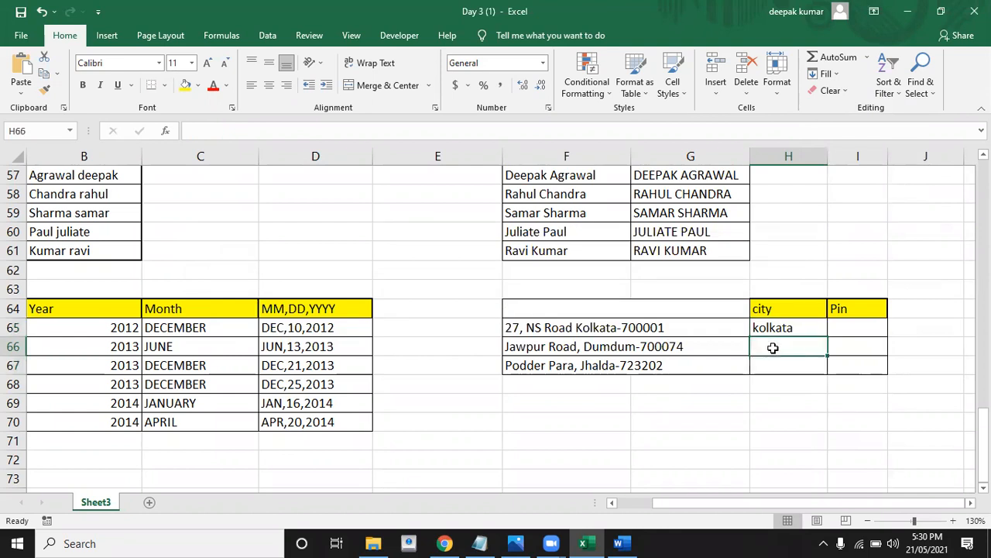
type("dum")
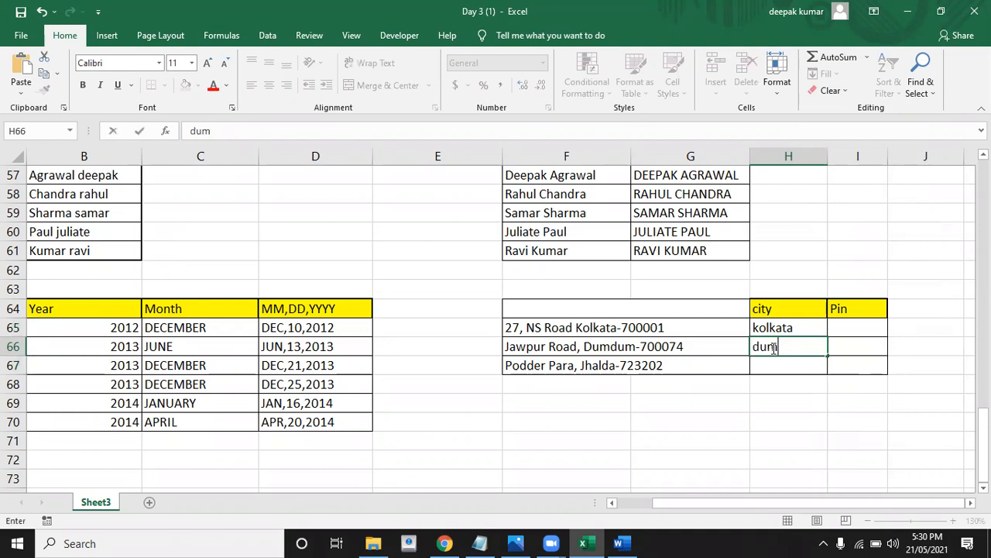
type("dum")
key("Return")
Step: Try to Flash Fill cells H65 to H67 from the two city examples in H65 and H66
key("Up")
key("Up")
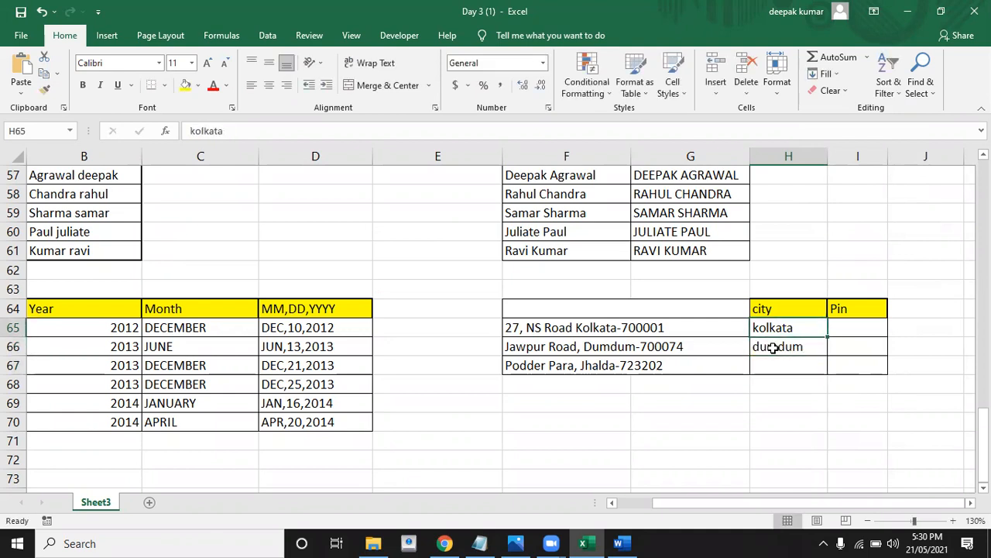
key("shift+Down")
key("shift+Down")
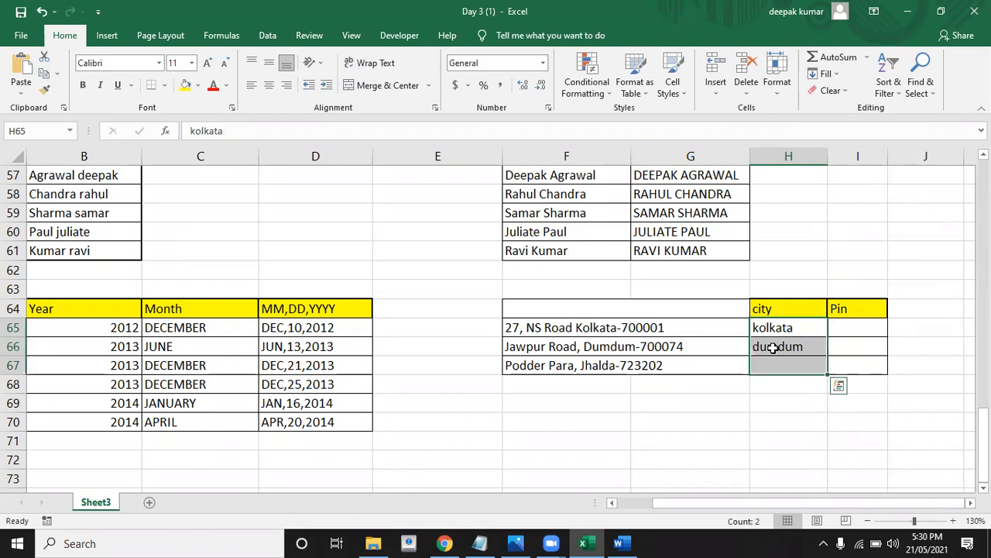
key("ctrl+e")
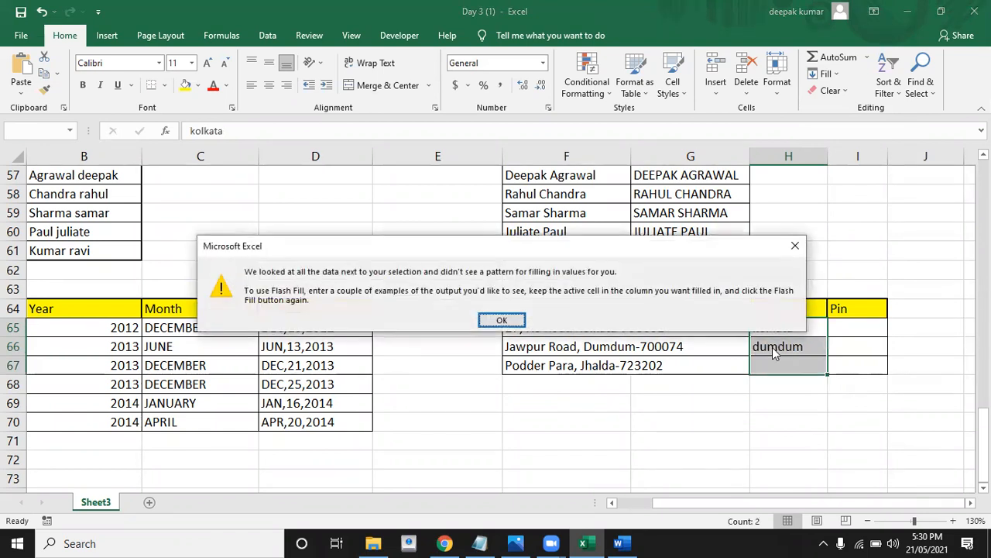
left_click(511, 319)
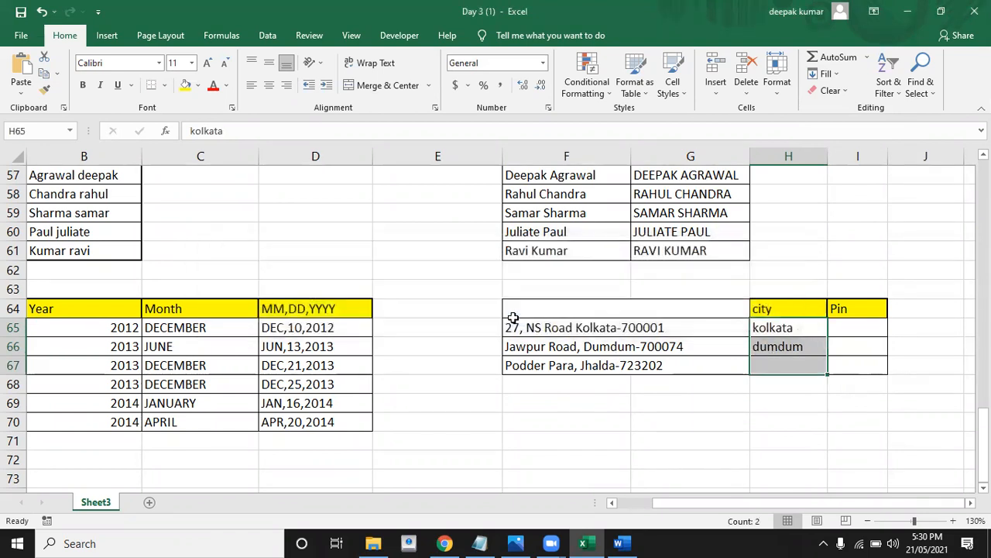
left_click(777, 364)
Step: Enter the postal code from the row 65 address in cell I65 as the example for the Pin column
left_click(840, 328)
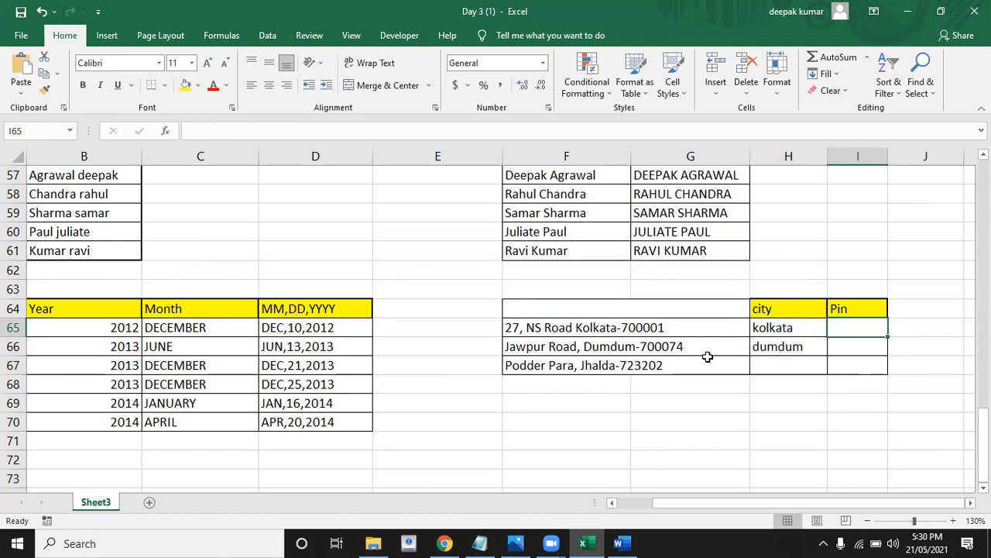
type("700")
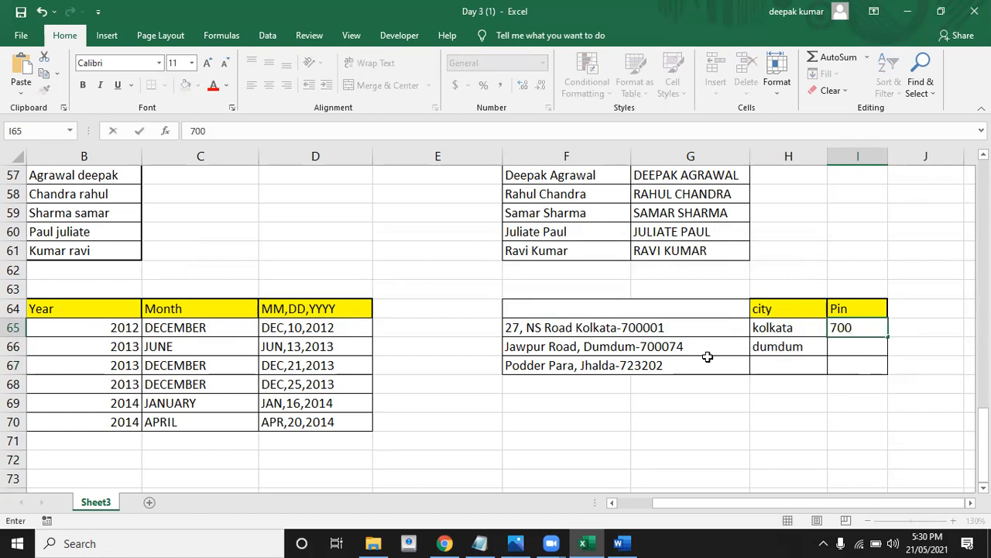
type("001")
key("Return")
key("Up")
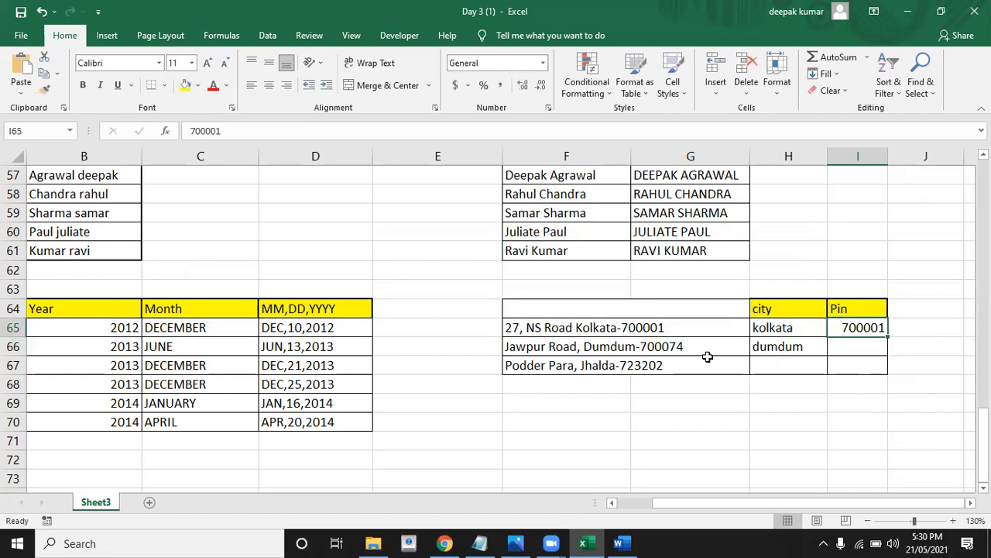
Step: Flash Fill the Pin column cells I65 to I67 from the example in I65
key("shift+Down")
key("shift+Down")
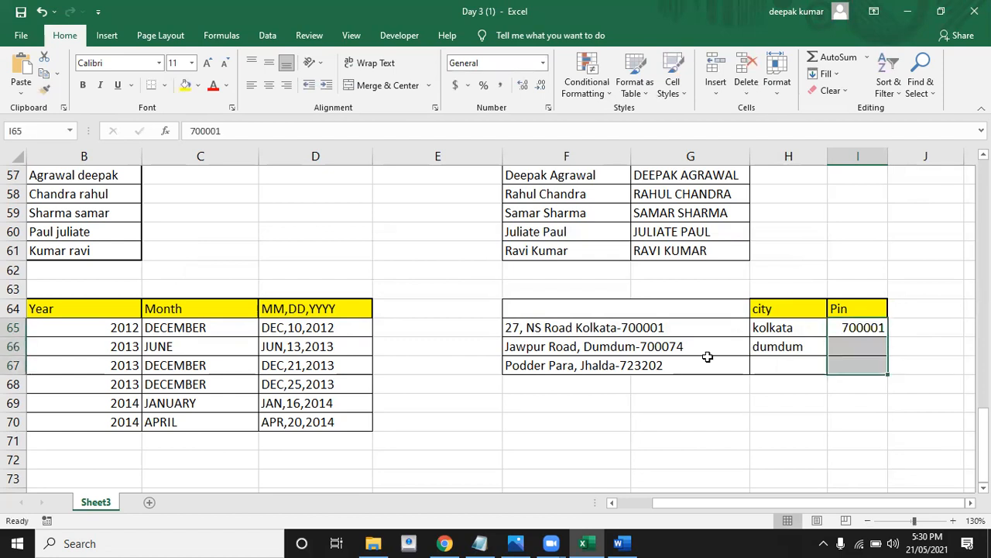
key("ctrl+e")
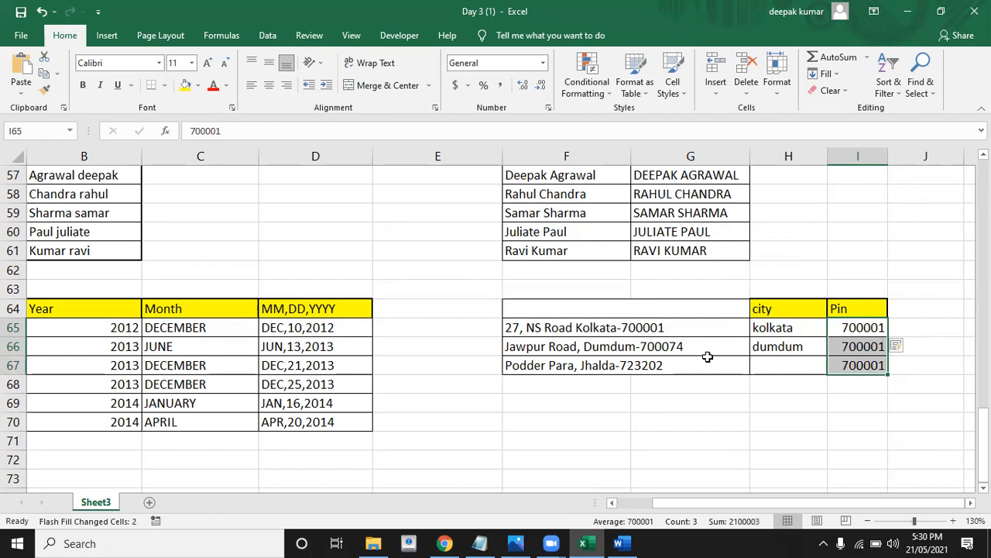
left_click(655, 365)
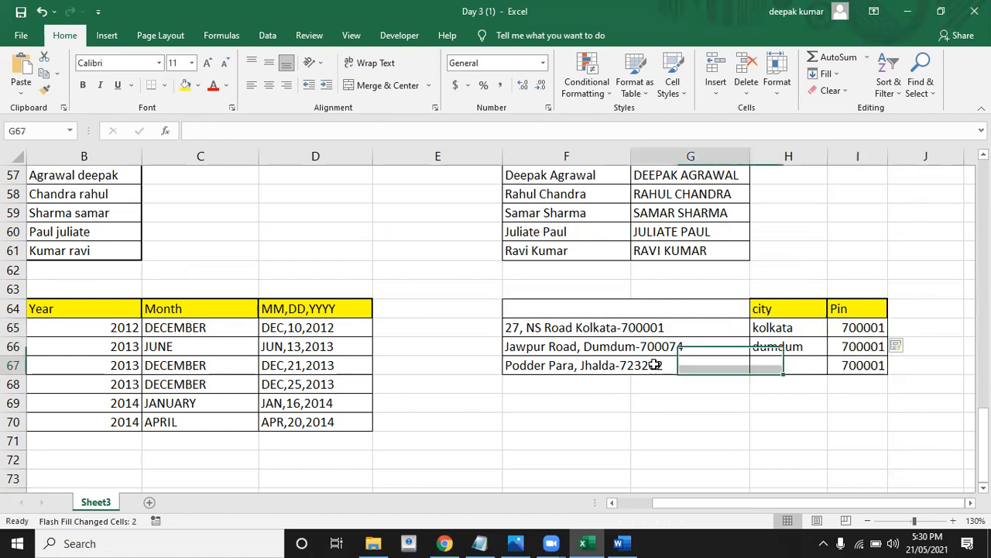
left_click(577, 365)
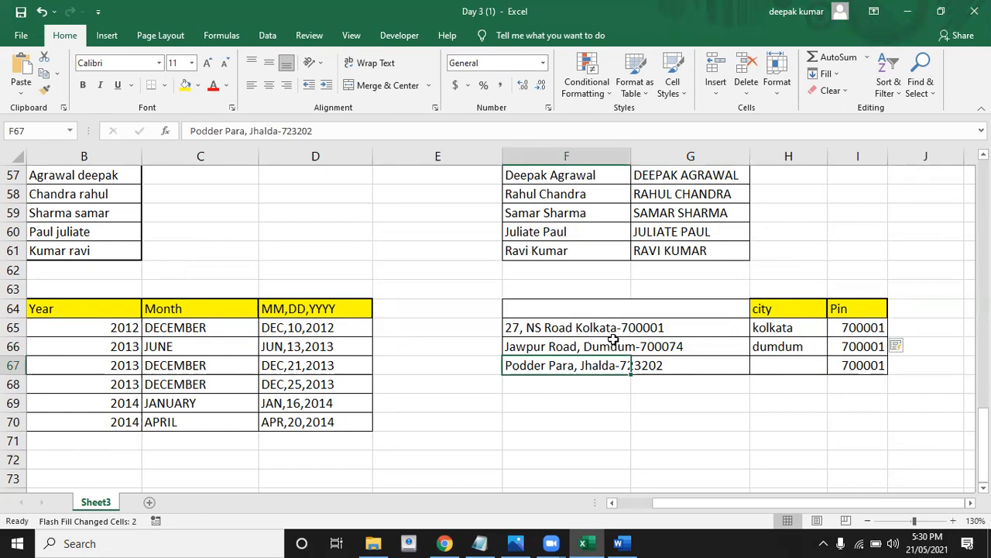
left_click(574, 311)
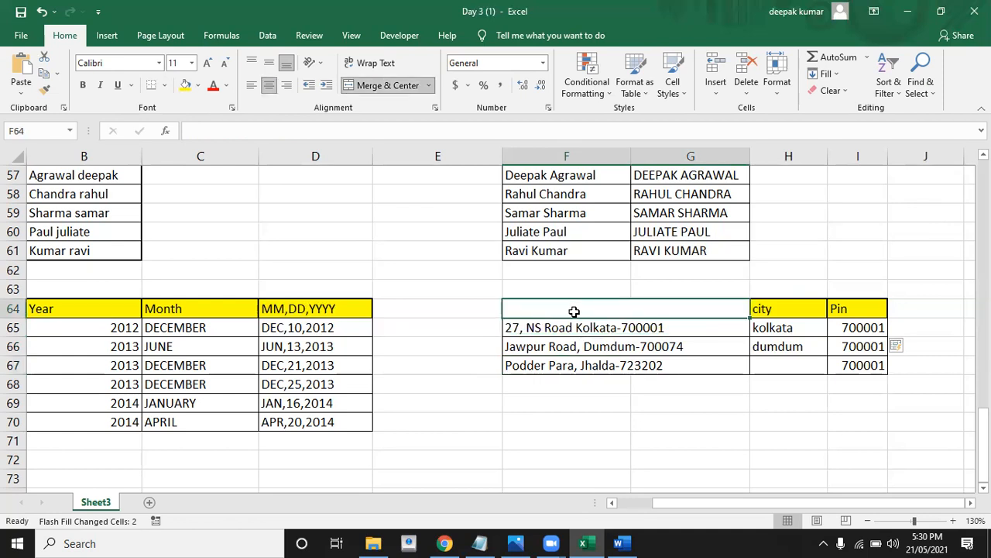
Step: Return to the top of the sheet and review the list of covered topics in cells H4 to H6
left_click(772, 329)
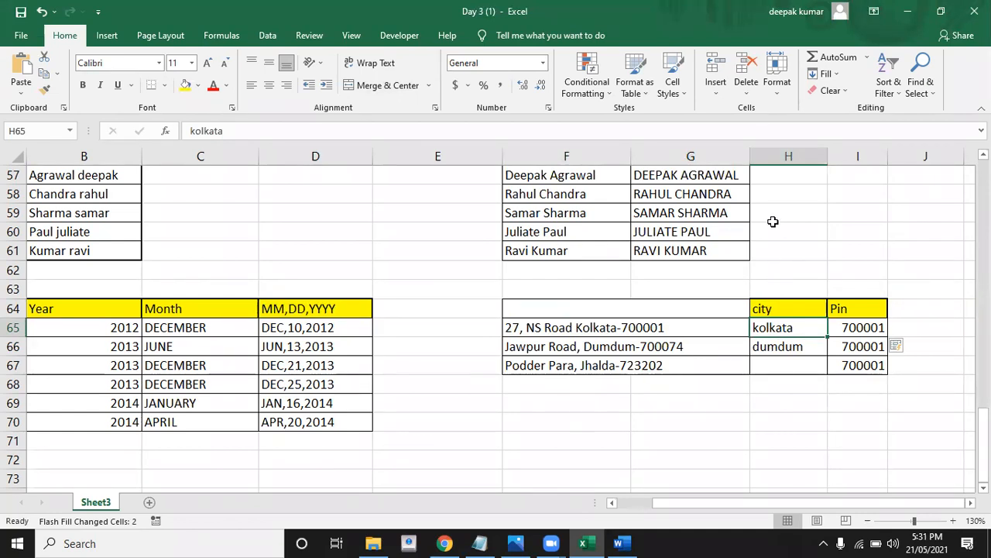
key("Up")
key("Up")
key("Up")
key("Up")
key("Up")
key("Up")
key("Up")
key("Up")
key("Up")
key("Up")
key("Up")
key("Up")
key("Up")
key("Up")
key("Up")
key("Up")
key("Up")
key("Up")
key("Up")
key("Up")
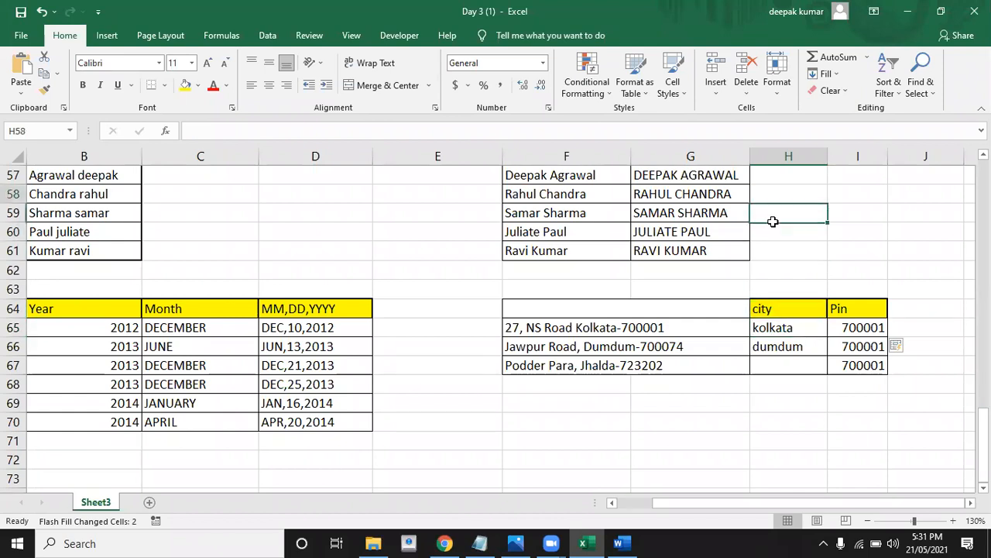
key("Up")
key("Up")
key("Up")
key("Up")
key("Up")
key("Up")
key("Up")
key("Up")
key("Up")
key("Up")
key("Up")
key("Up")
key("Up")
key("Up")
key("Up")
key("Up")
key("Up")
key("Up")
key("Up")
key("Up")
key("Down")
key("Down")
key("Down")
key("Down")
key("Down")
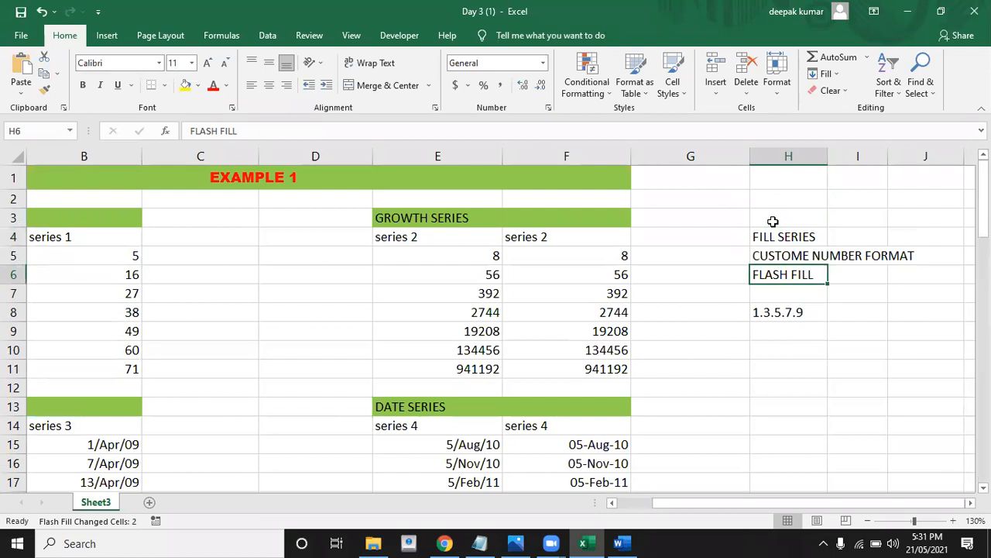
key("Up")
key("Up")
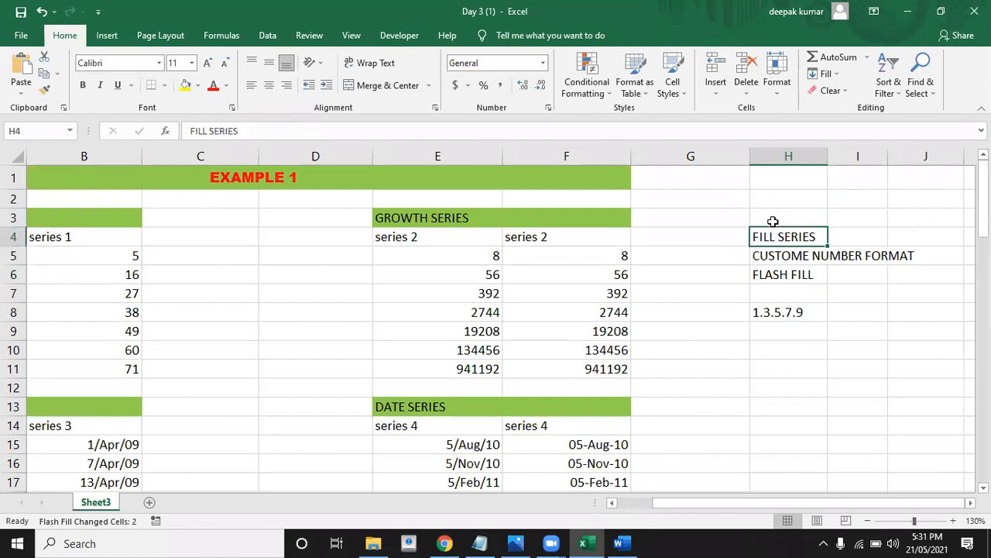